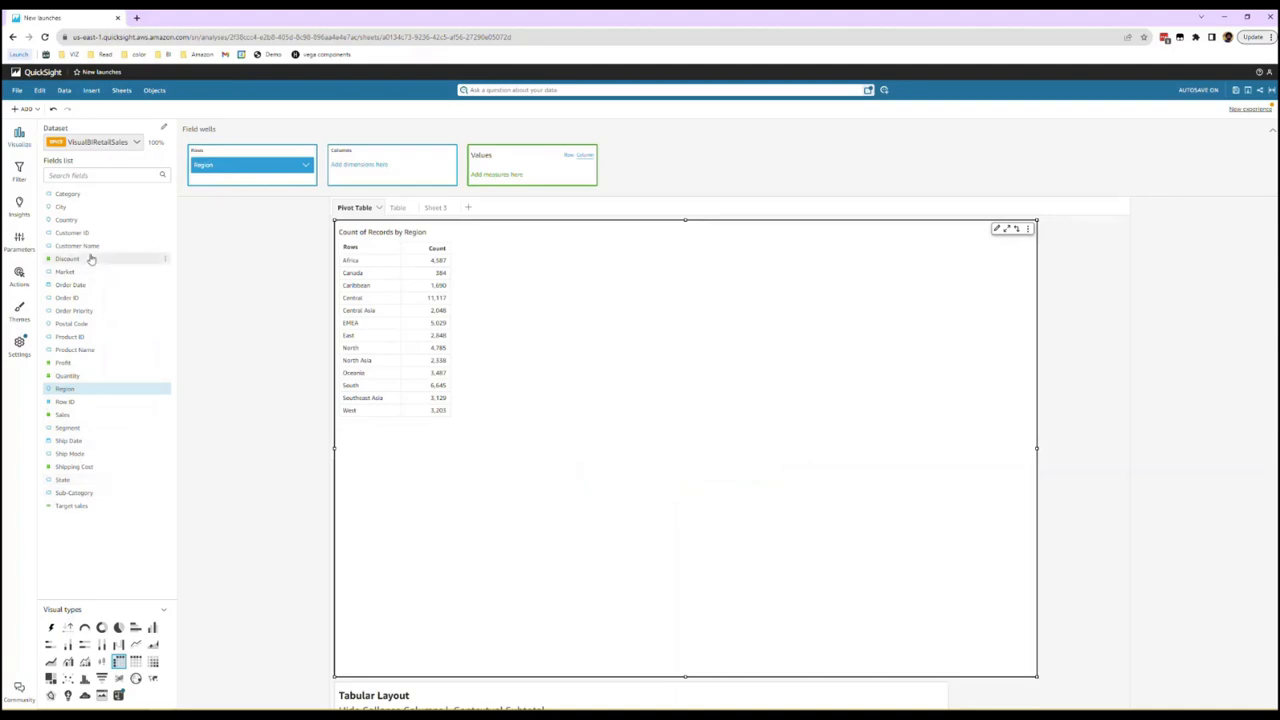
- Add Country and State to the pivot rows beneath Region, with Sales as the value and Ship Mode as the column
drag(70, 220, 225, 188)
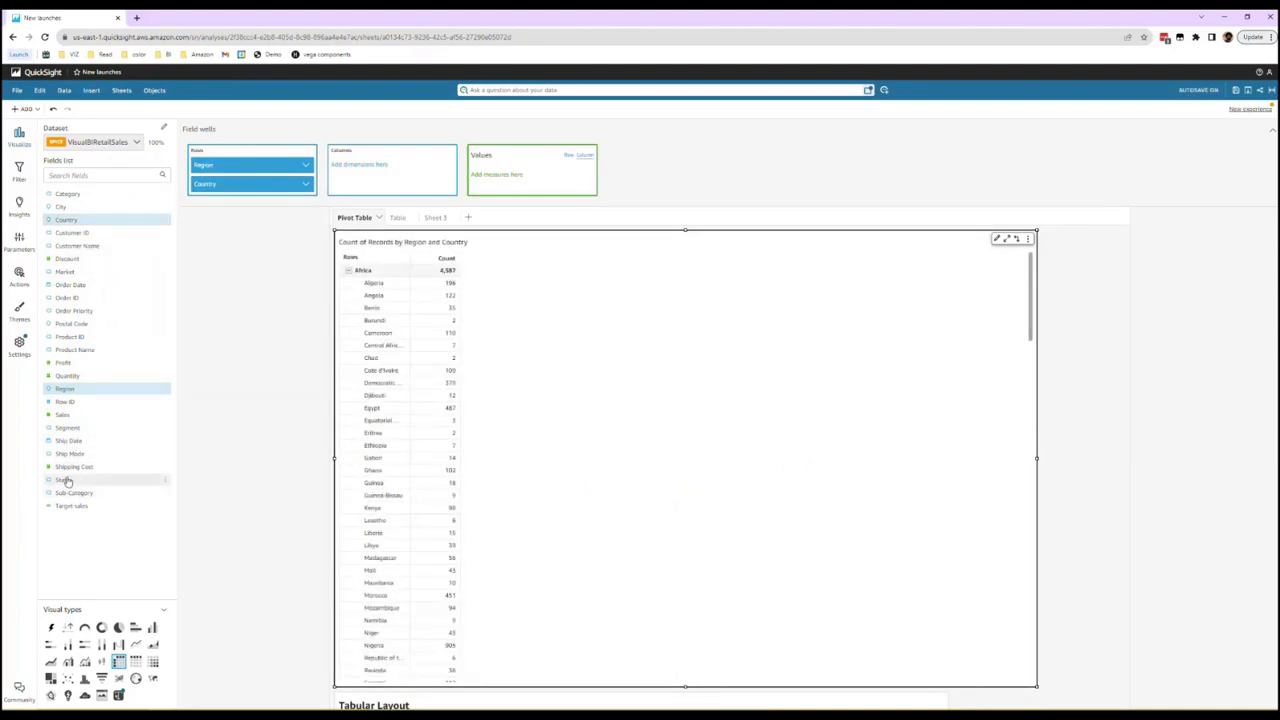
drag(62, 480, 257, 198)
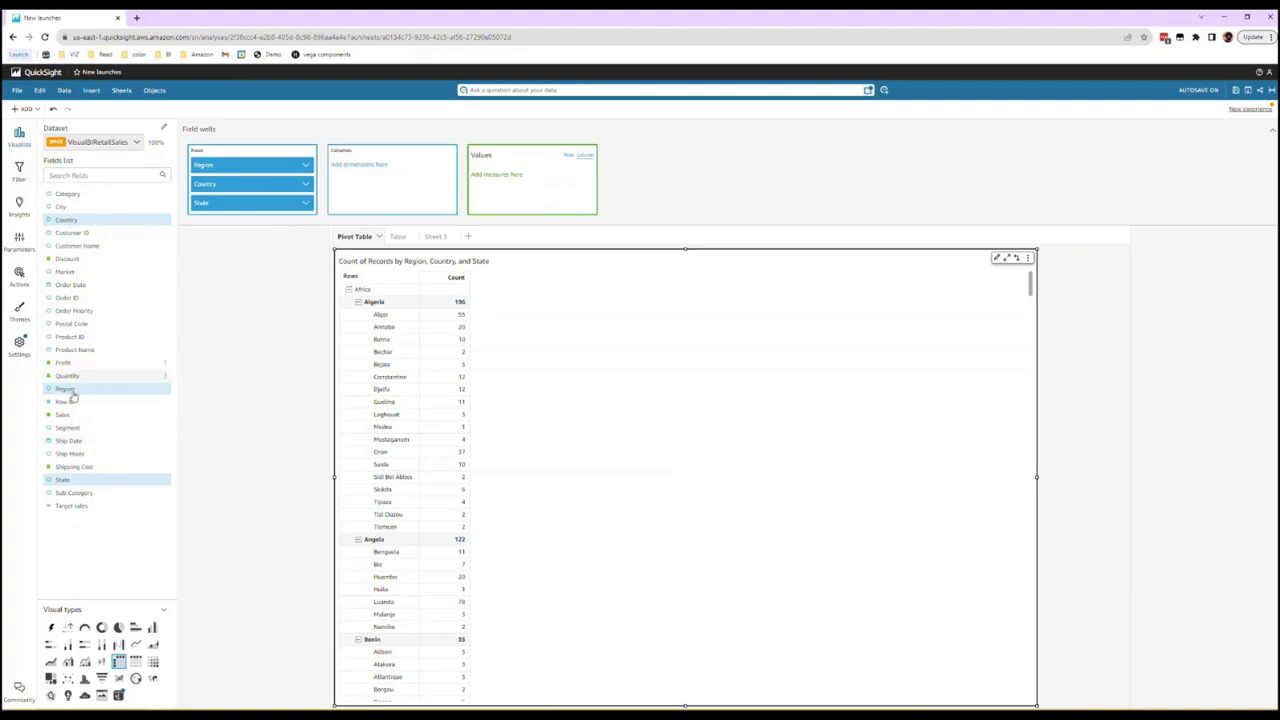
drag(90, 414, 508, 177)
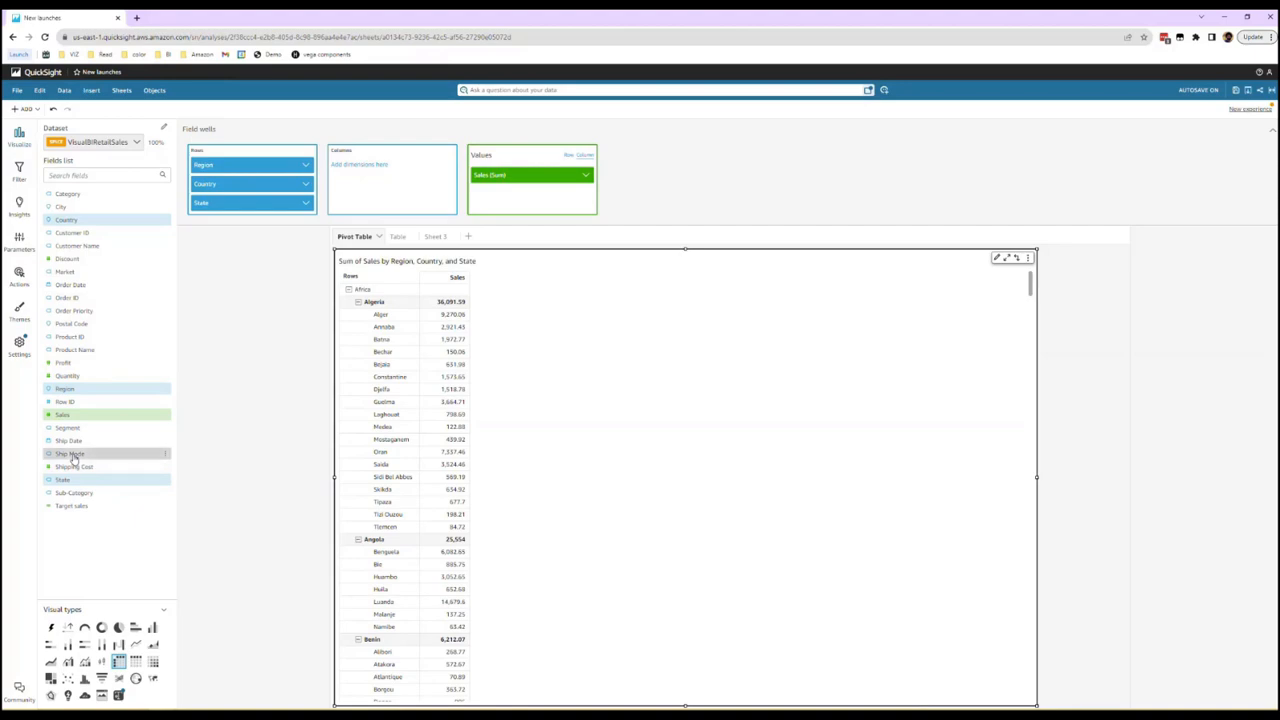
drag(72, 455, 415, 193)
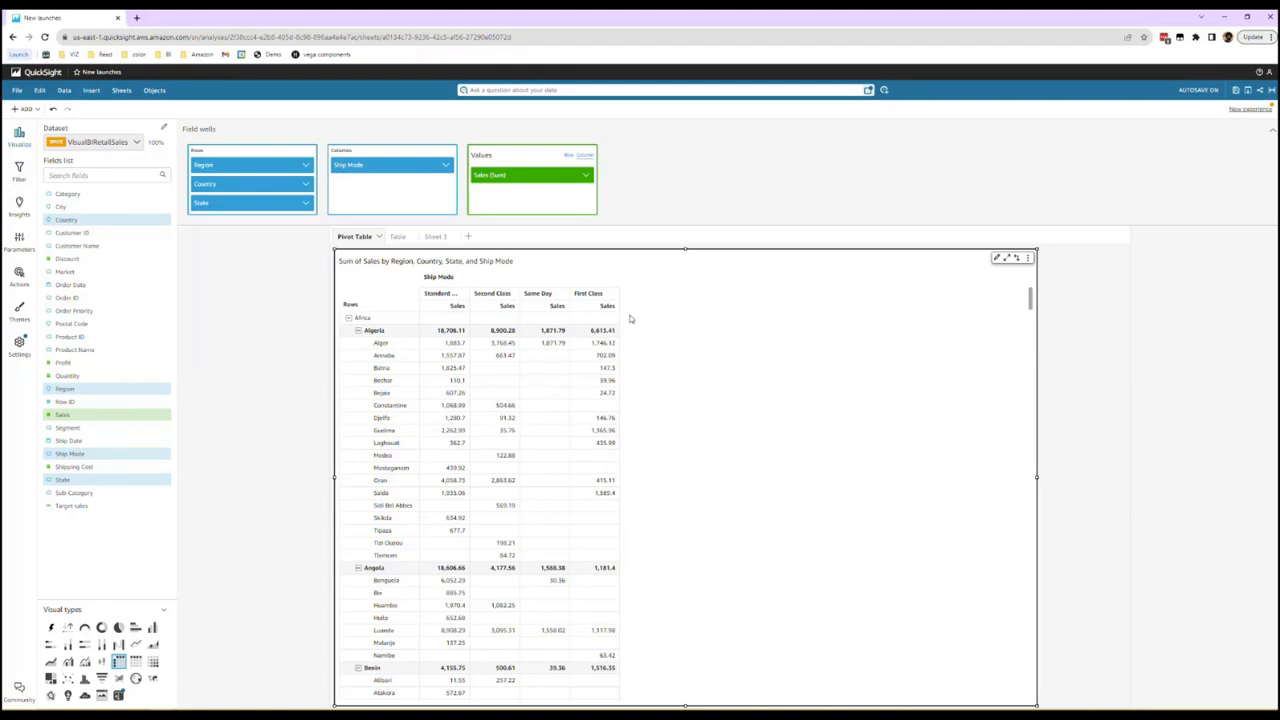
- Try the Tabular pivot layout, return it to Hierarchy, and hide the single metric in the pivot table
click(997, 258)
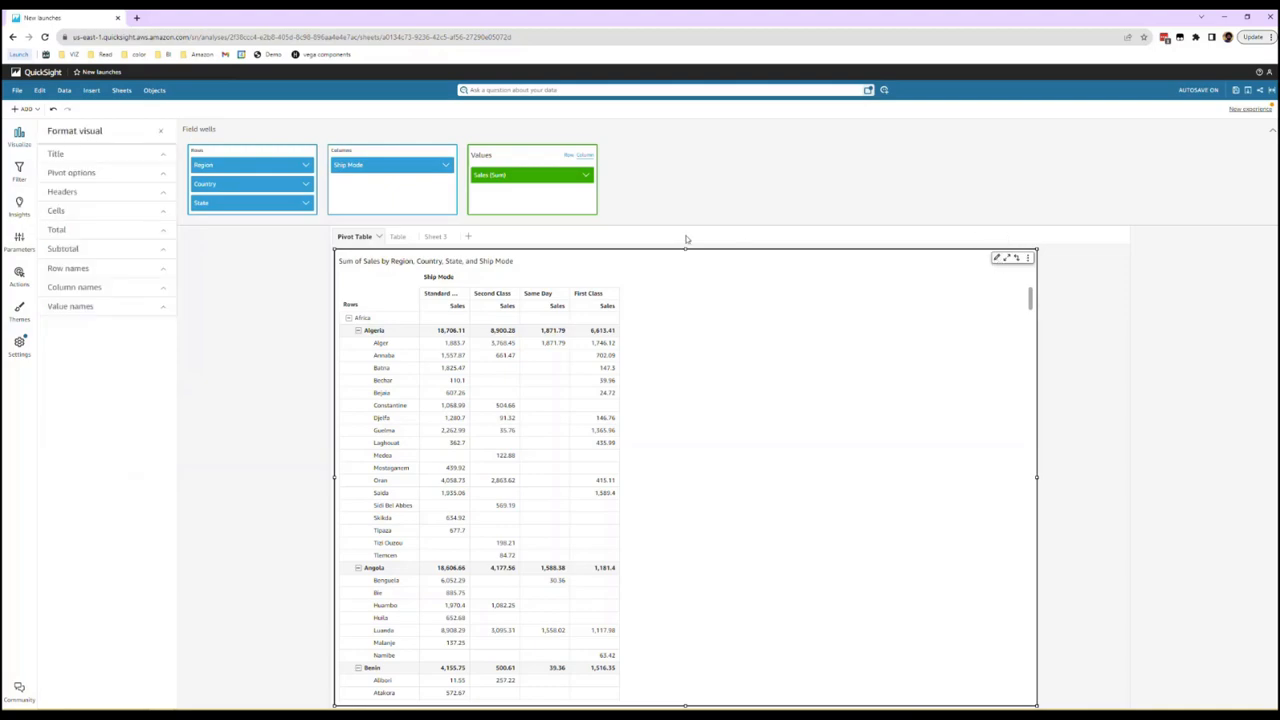
click(133, 175)
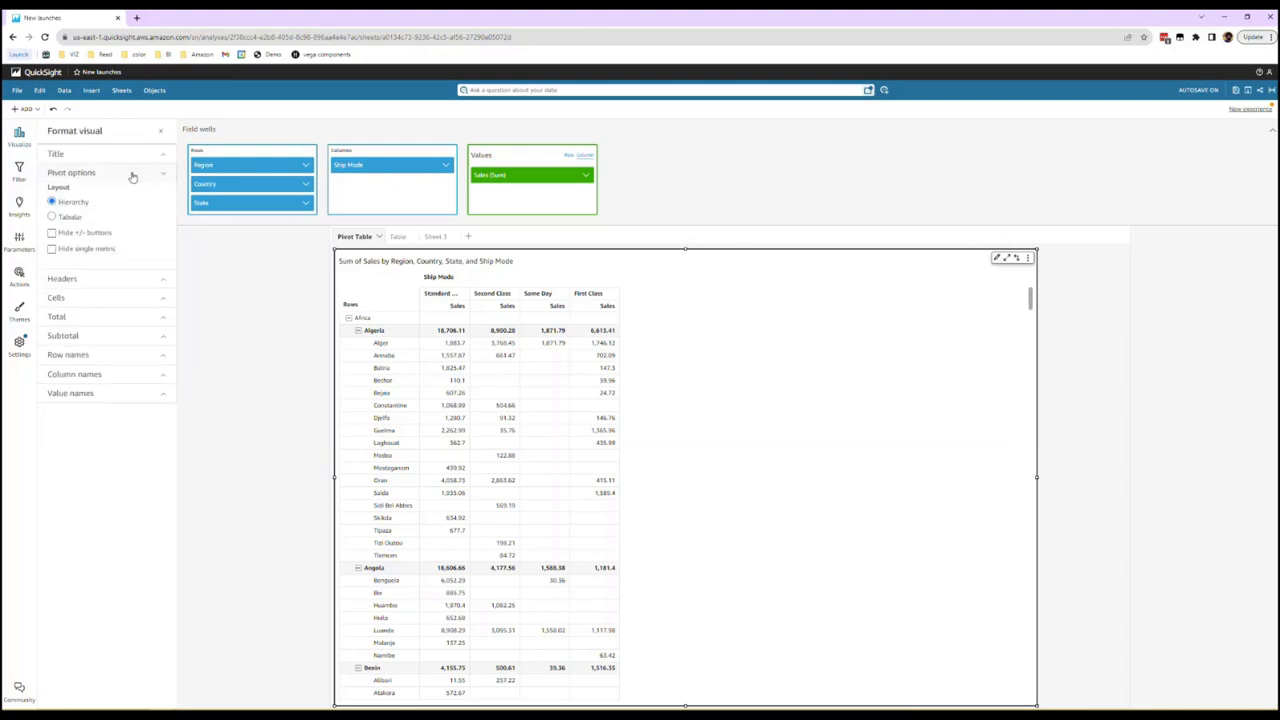
click(70, 218)
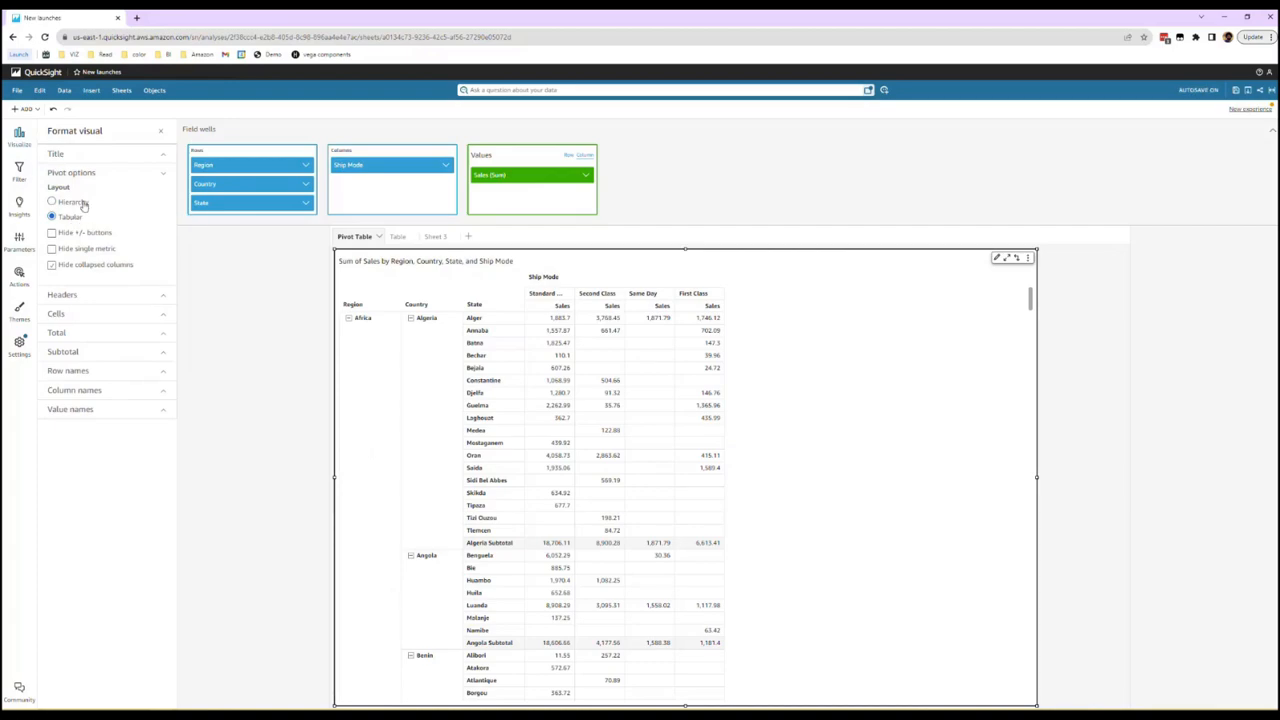
click(84, 204)
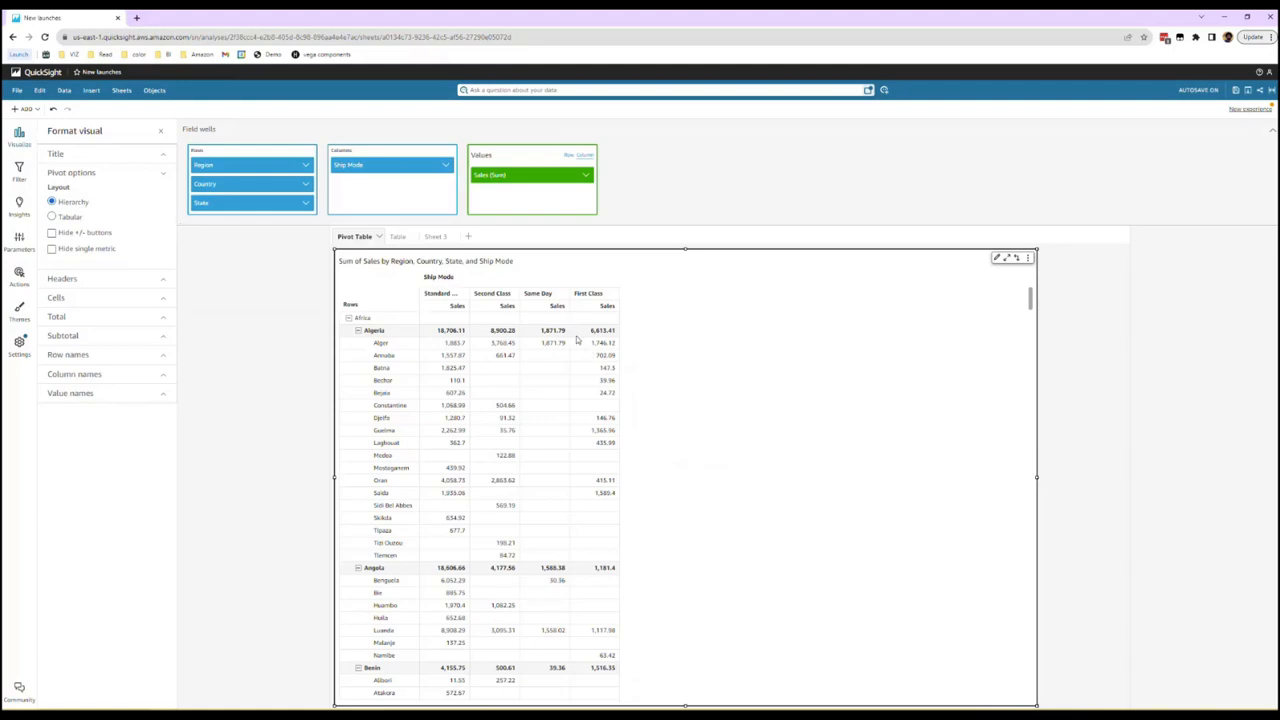
click(108, 250)
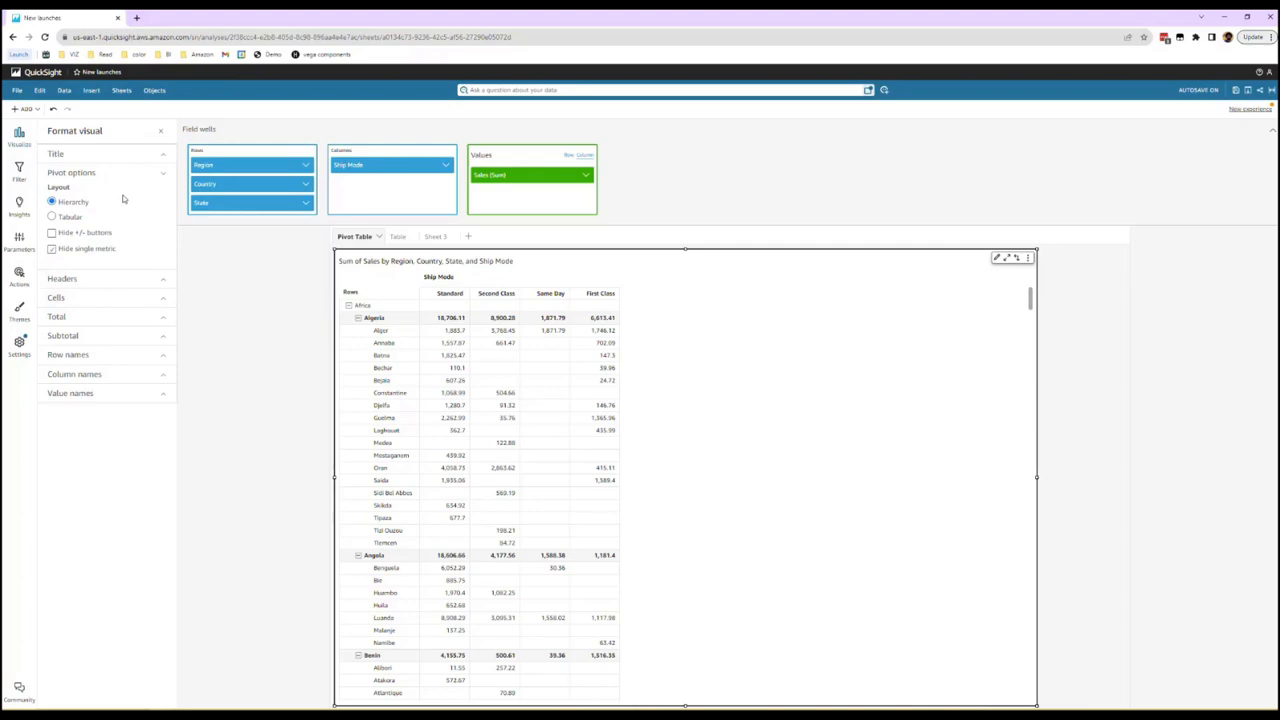
- Rename the pivot table's rows label to "Region Hierarchy"
click(145, 277)
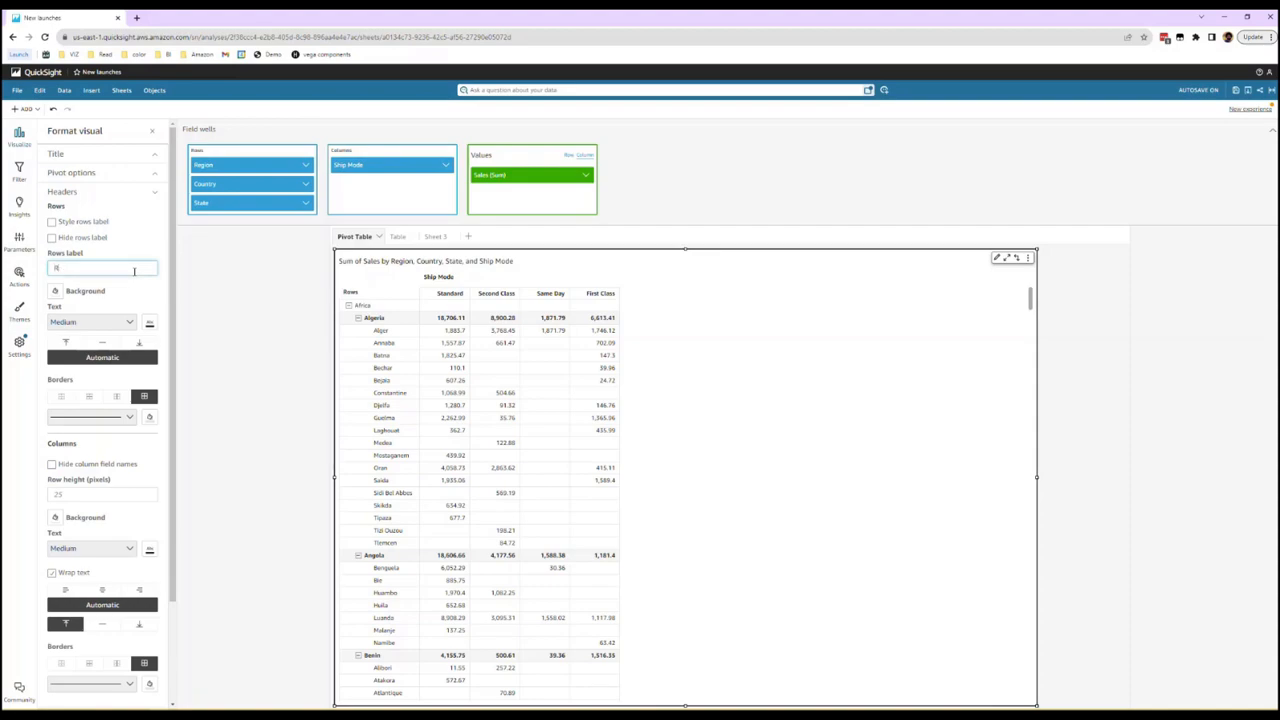
text(egion Hierarchy)
click(237, 281)
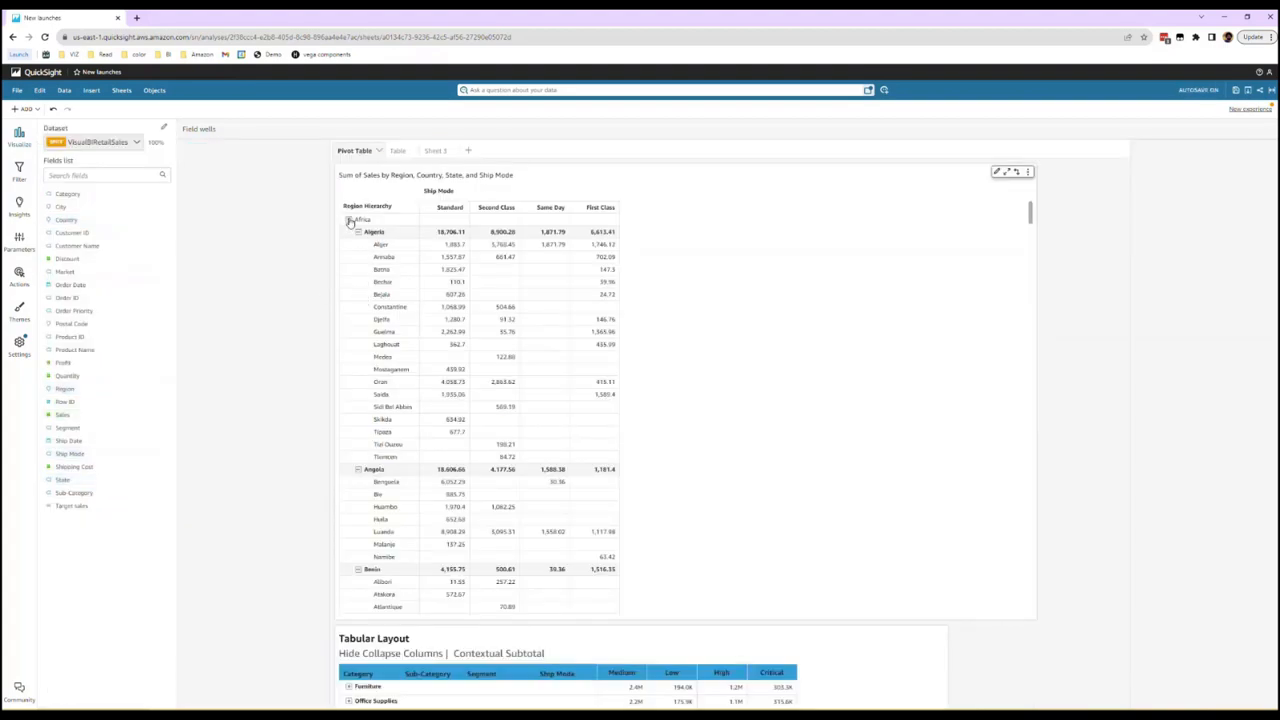
- Give the column headers a blue background and centre their text vertically and horizontally
click(996, 172)
click(133, 198)
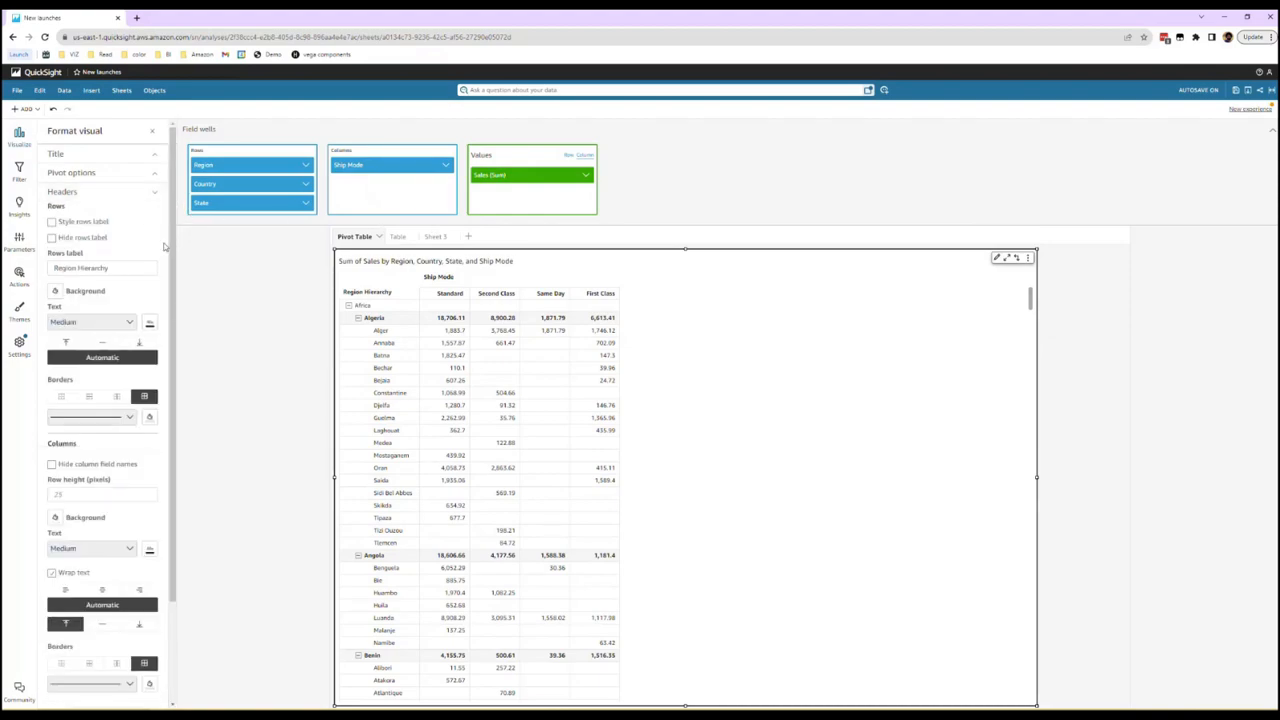
scroll(137, 431, down, 1)
scroll(137, 431, down, 1)
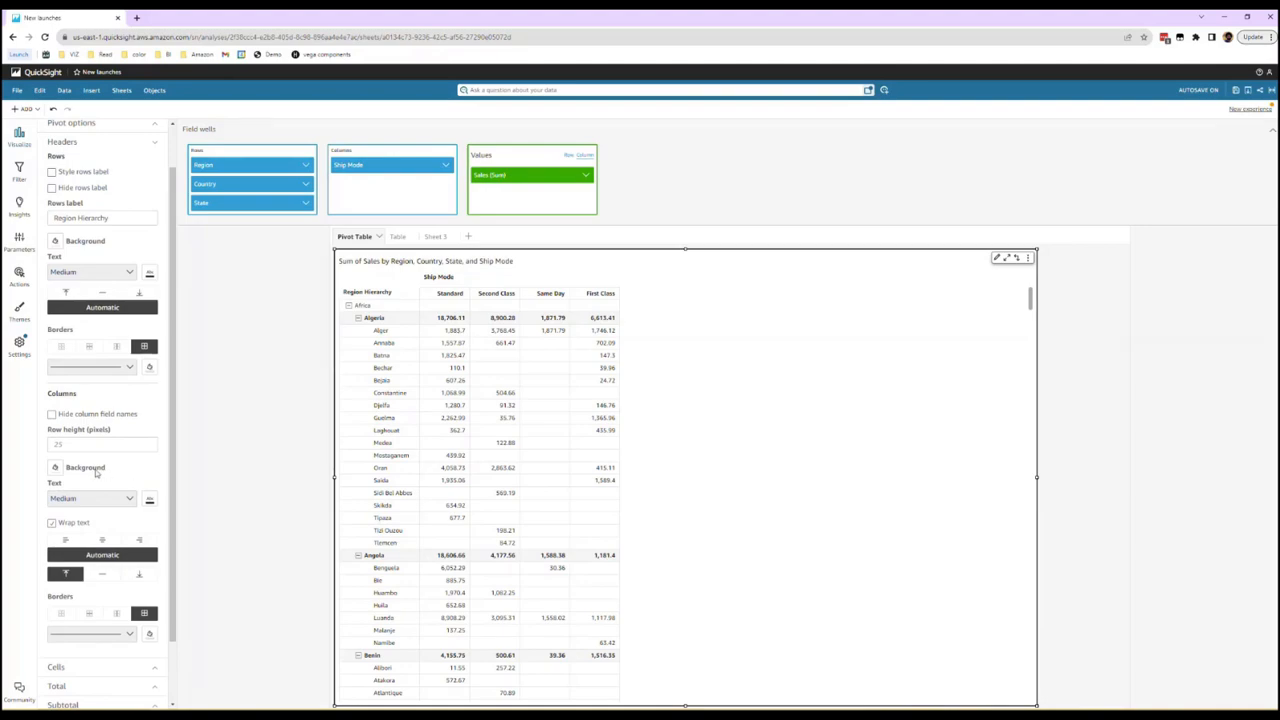
click(56, 467)
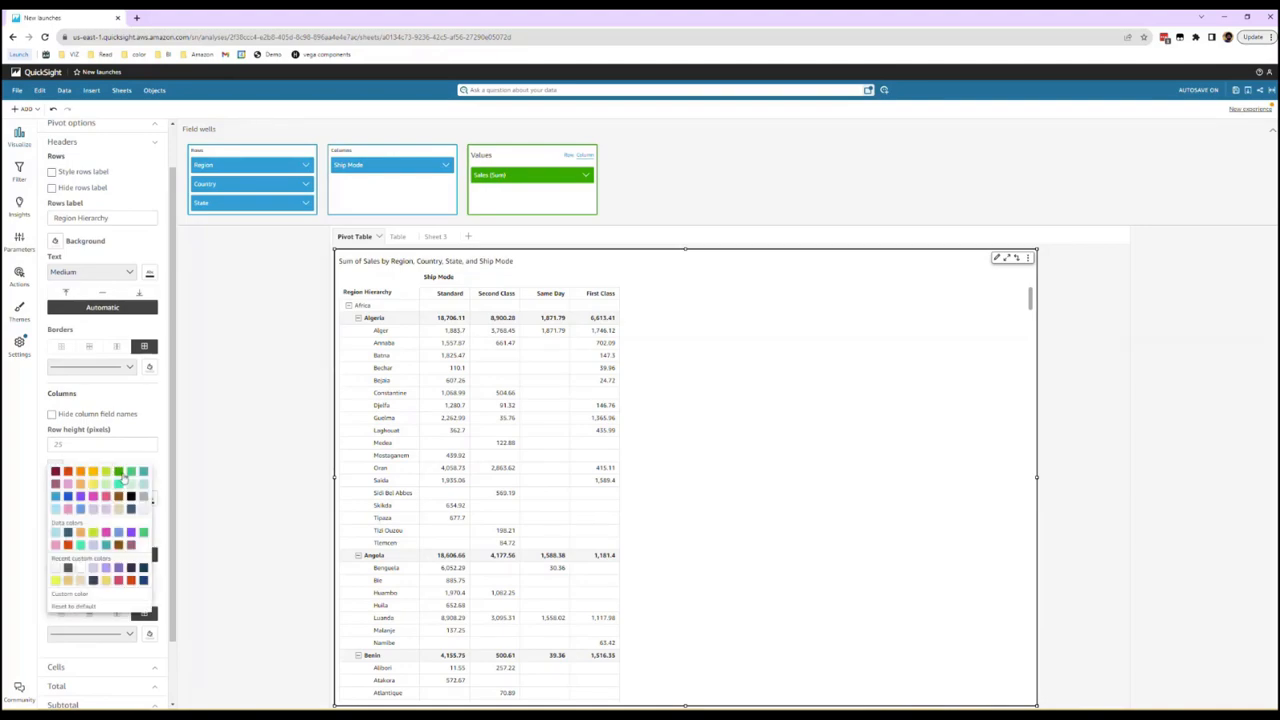
click(56, 497)
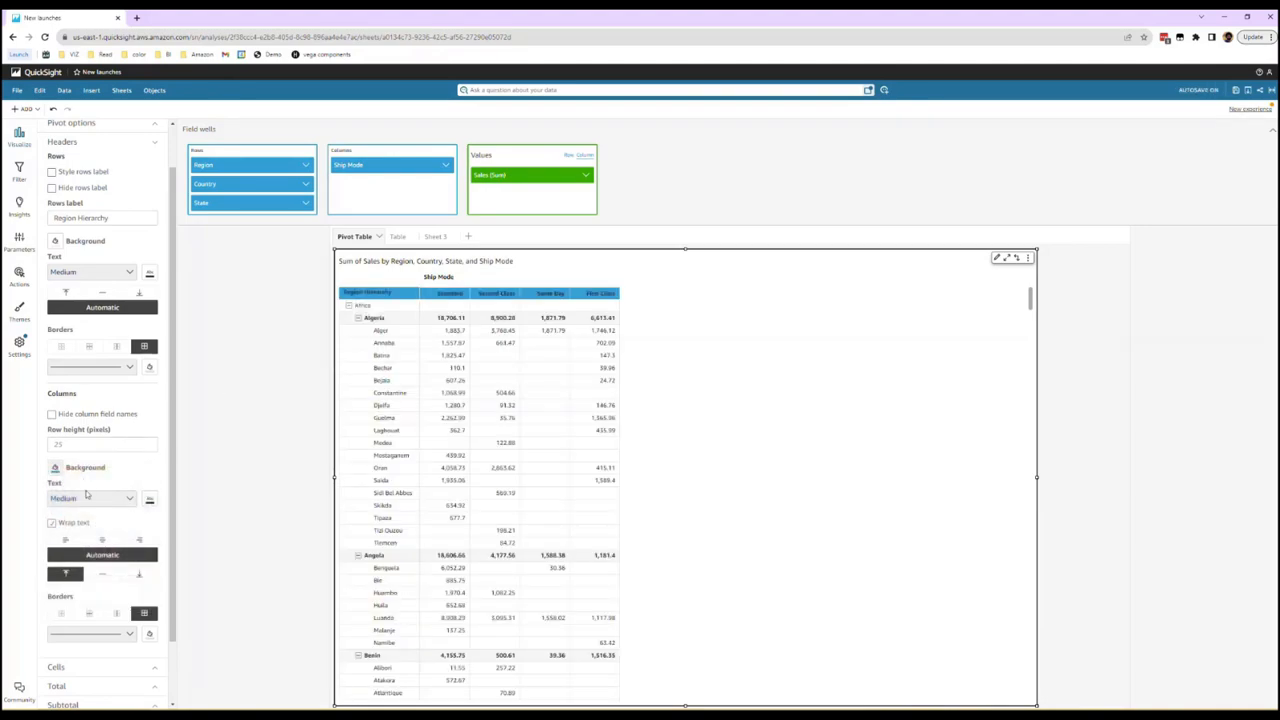
click(101, 575)
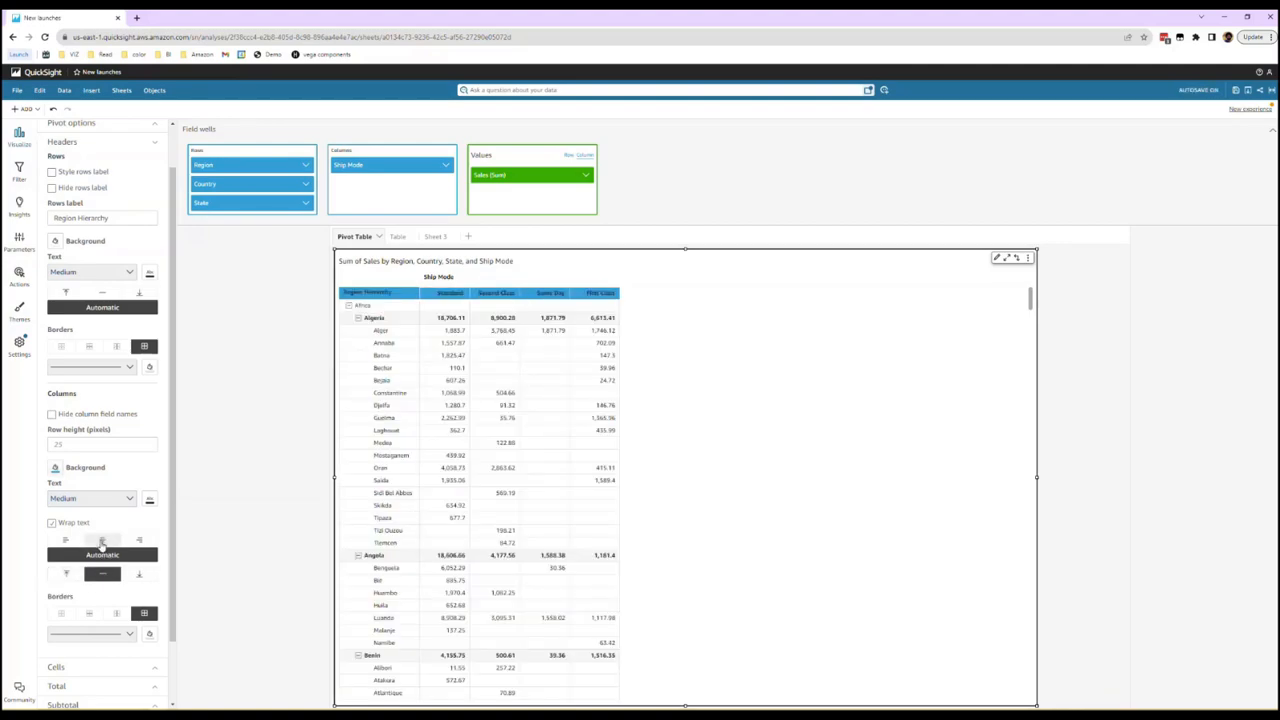
click(104, 540)
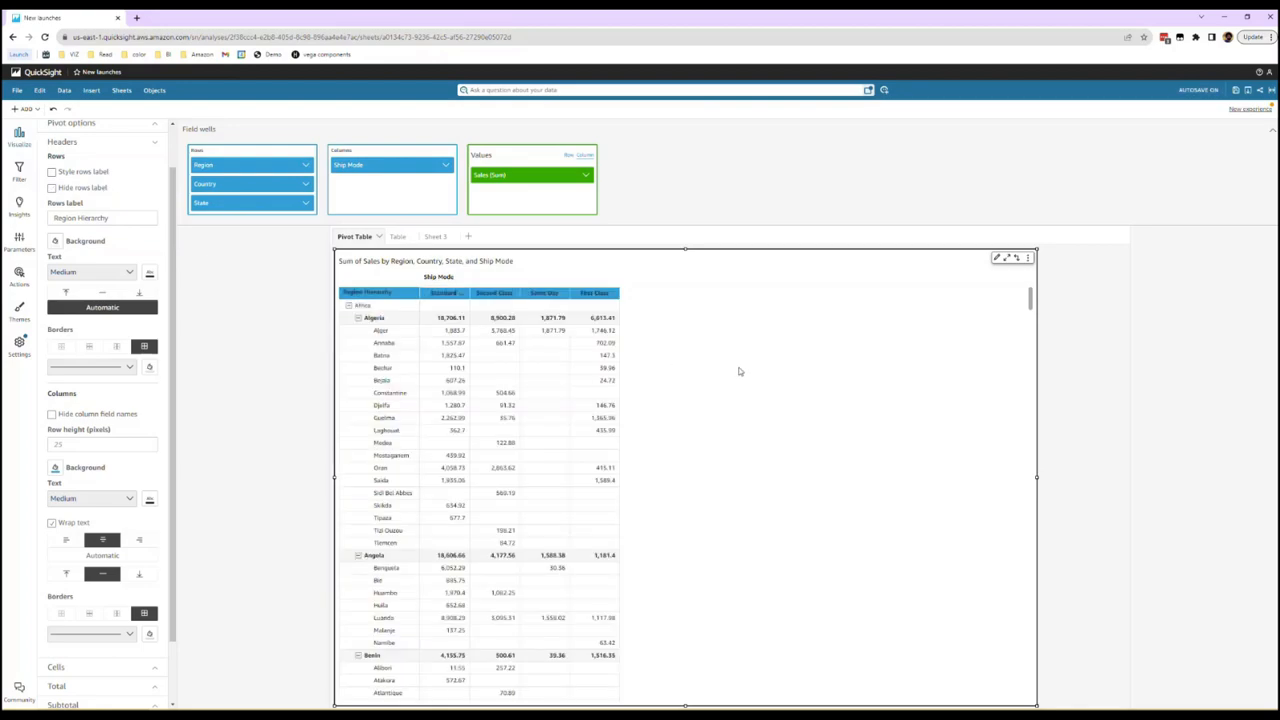
- Increase the column header row height to 31 pixels and set the header text size to Large
drag(604, 300, 605, 304)
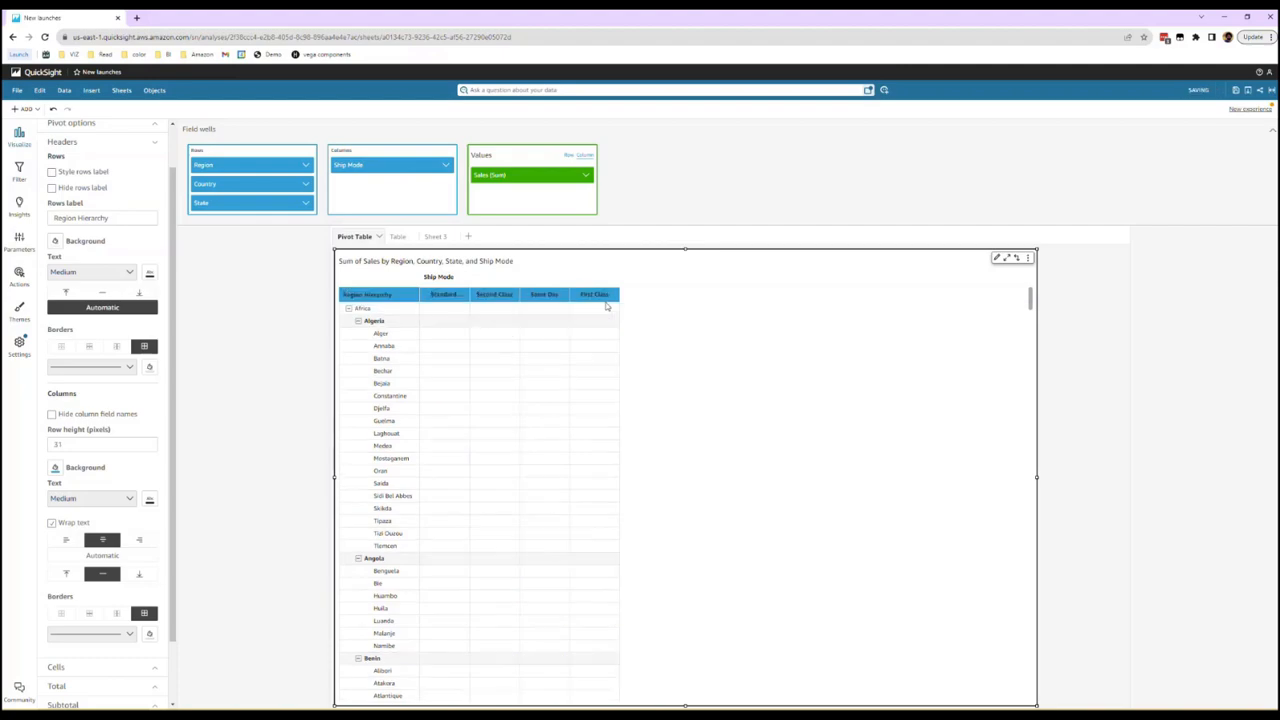
click(100, 498)
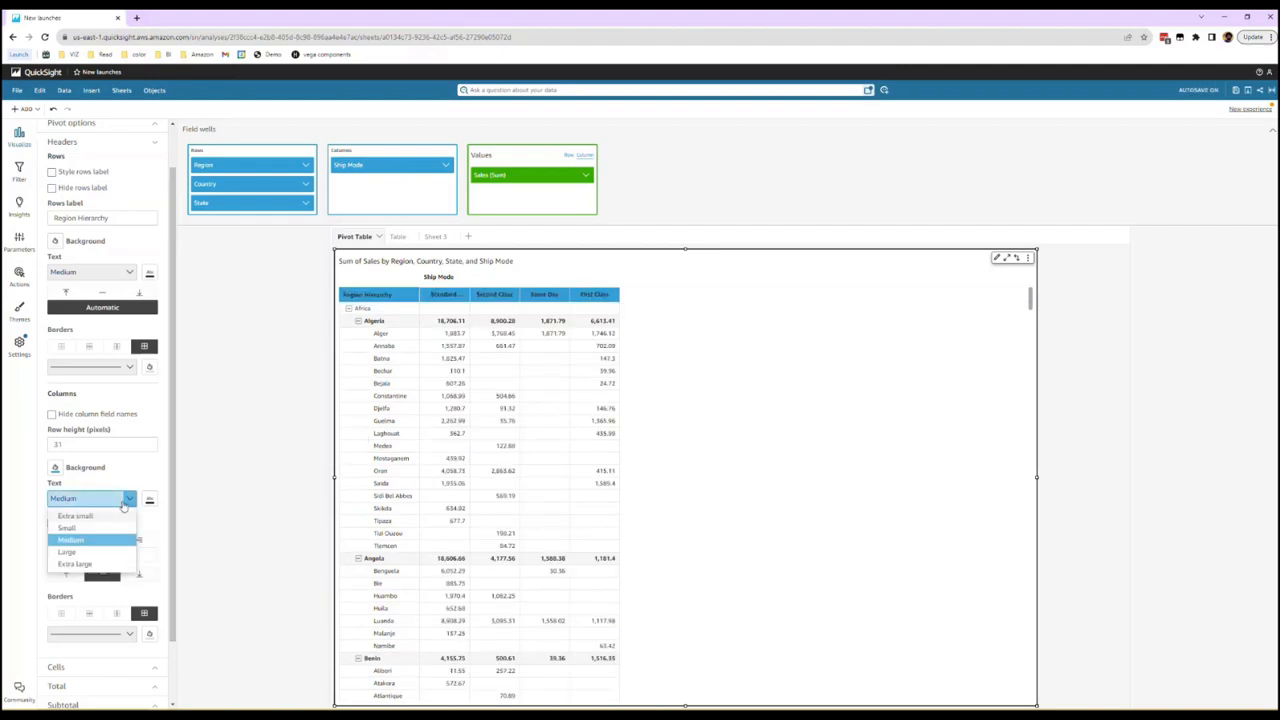
click(82, 554)
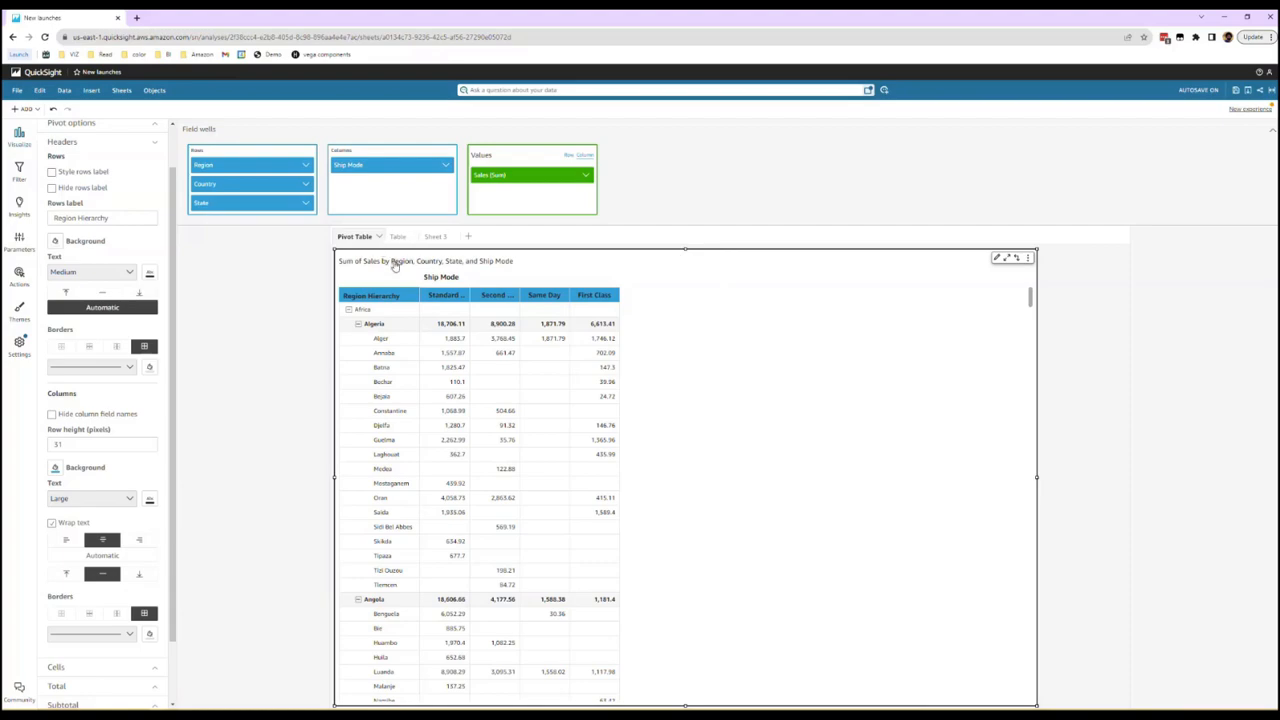
click(98, 148)
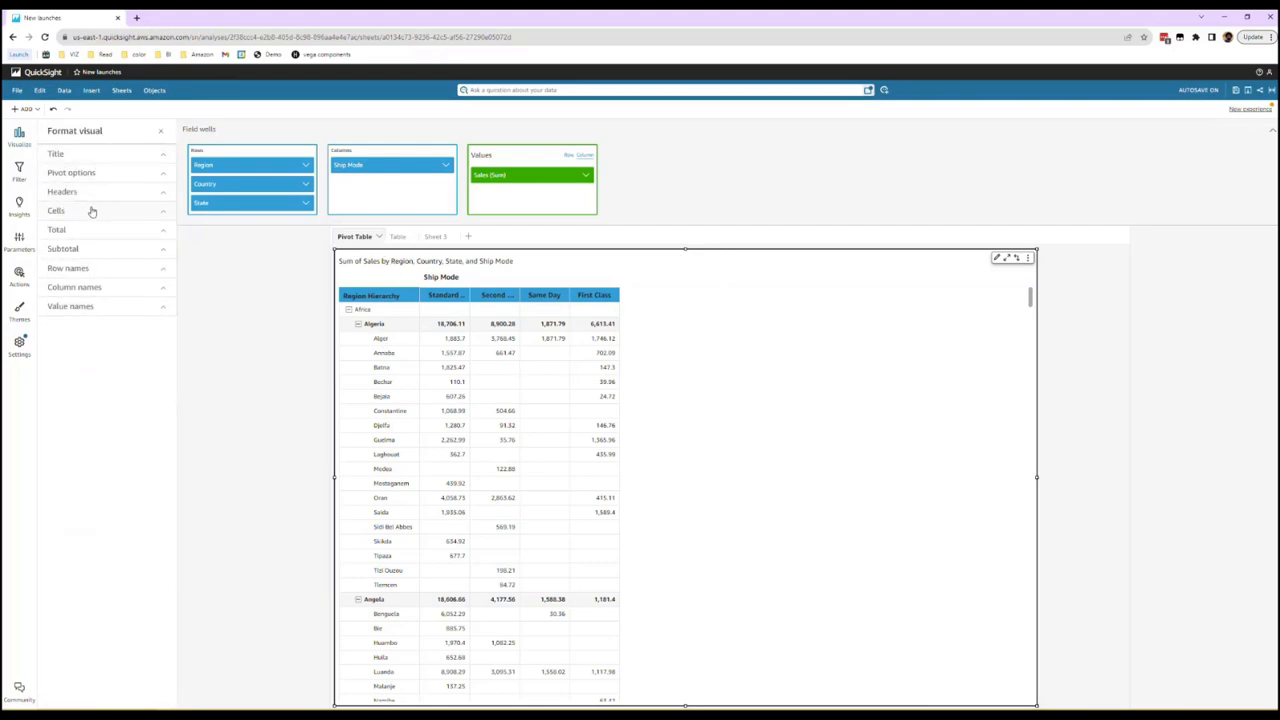
- Widen the ship mode columns by hand, and set a uniform cell column width of 120 pixels
click(93, 210)
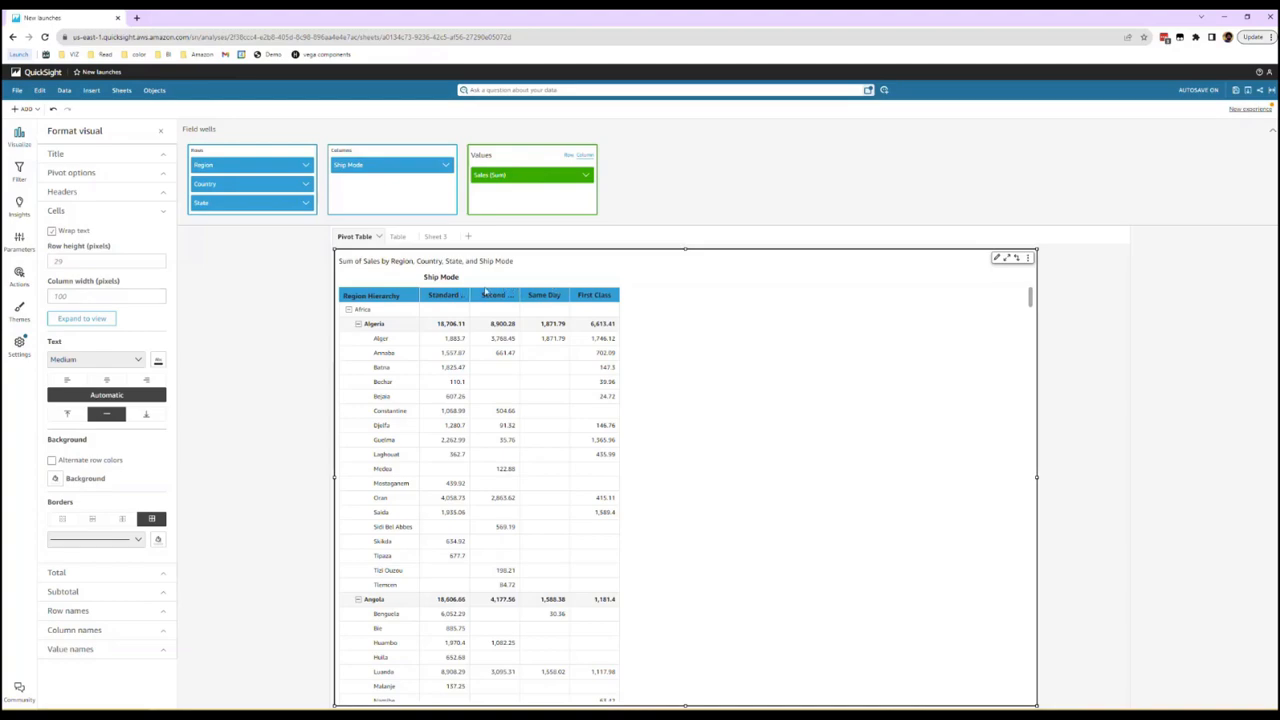
drag(470, 291, 648, 297)
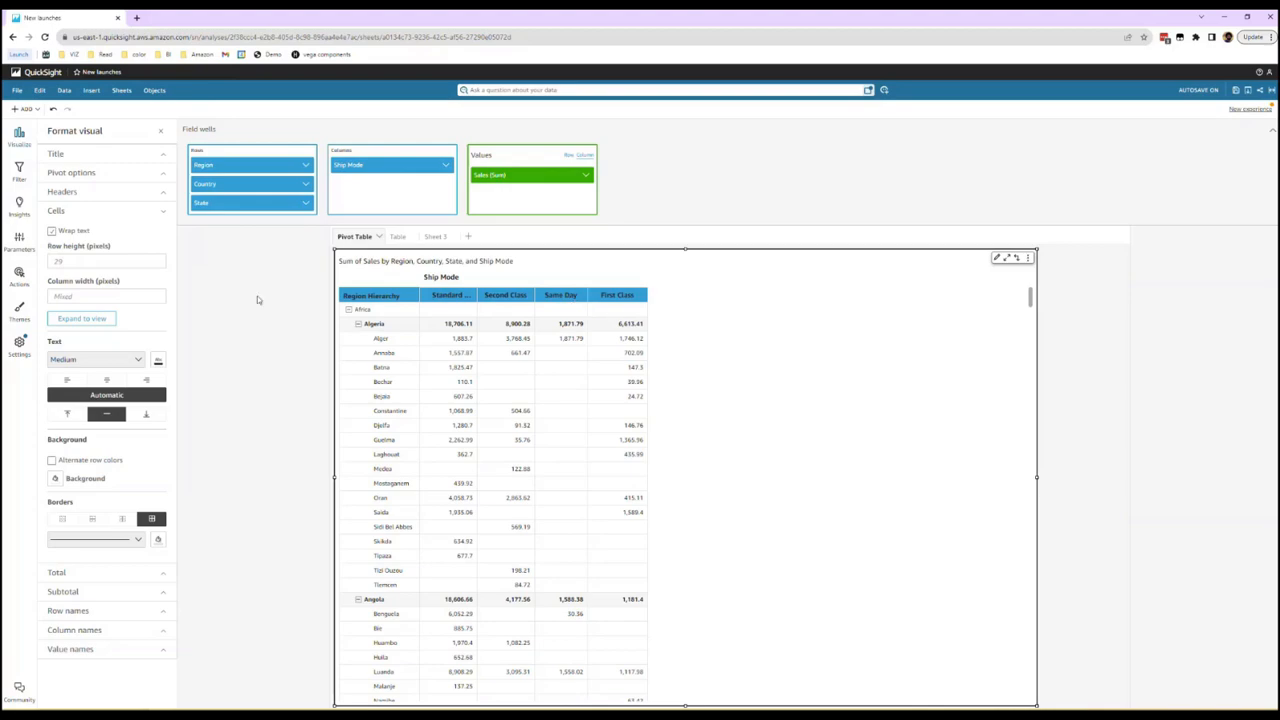
click(112, 294)
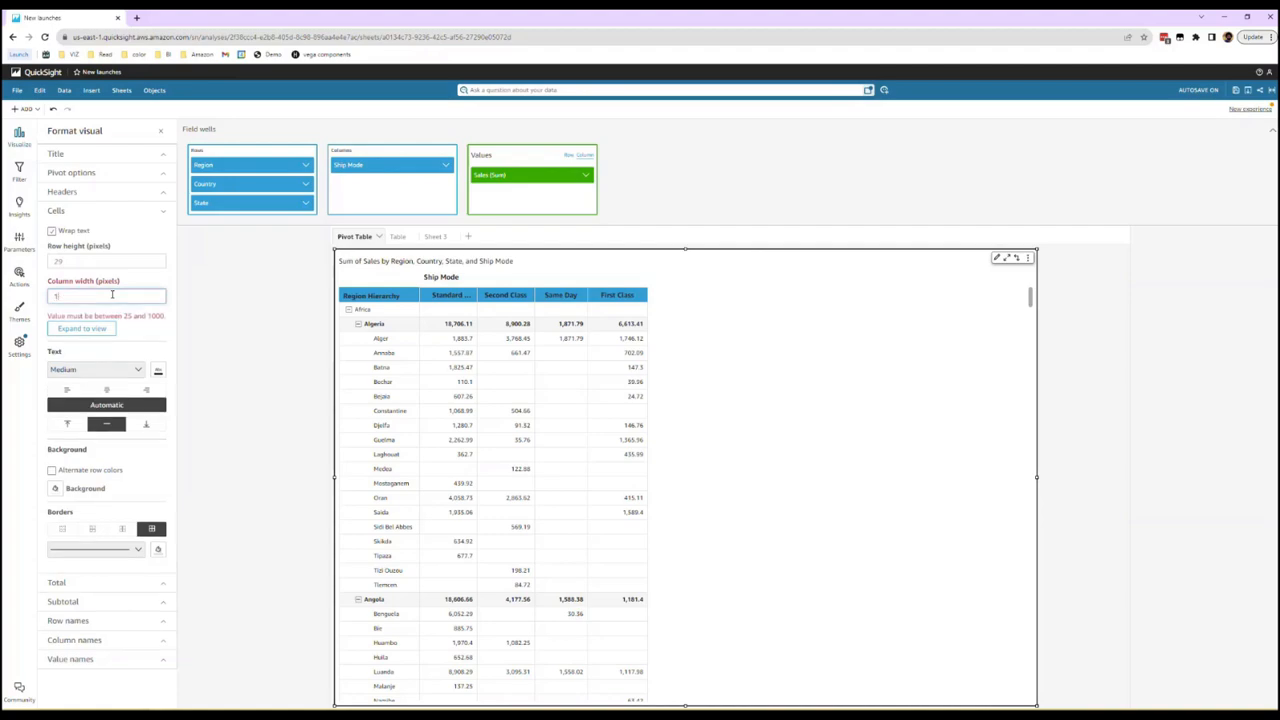
text(120)
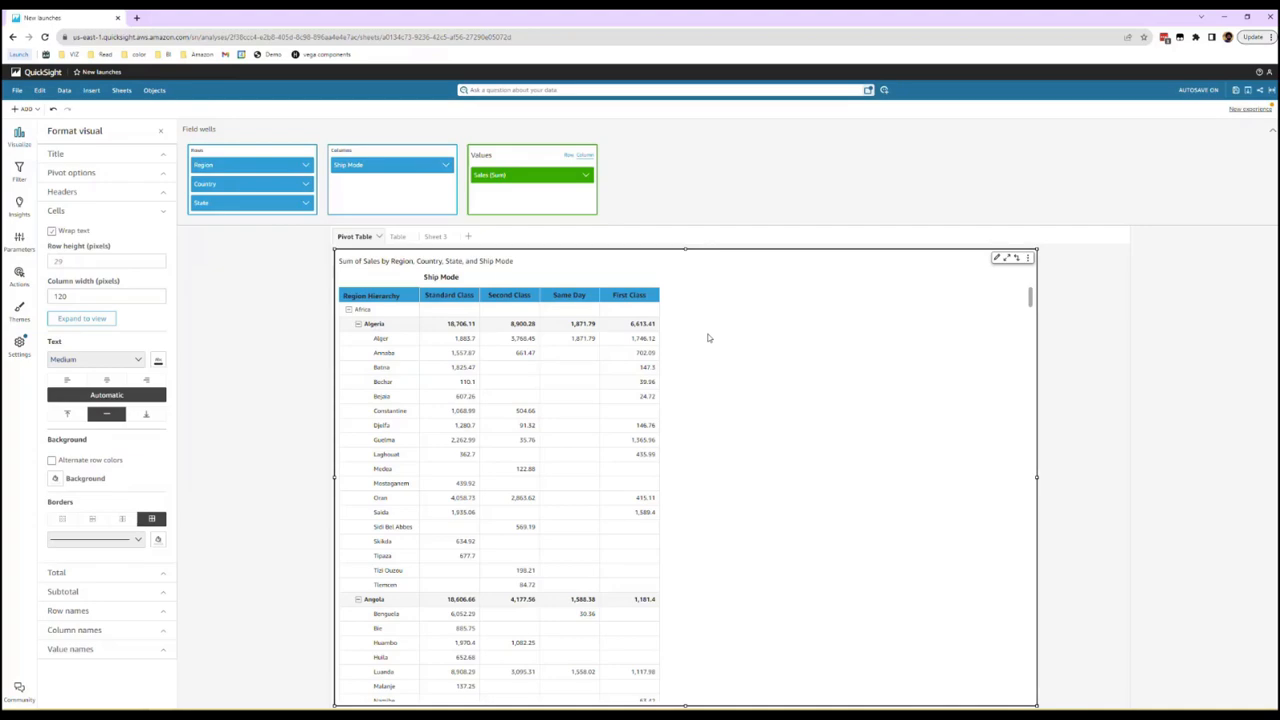
- Set the column width of the pivot table cells to 150 pixels
click(113, 297)
key(BackSpace)
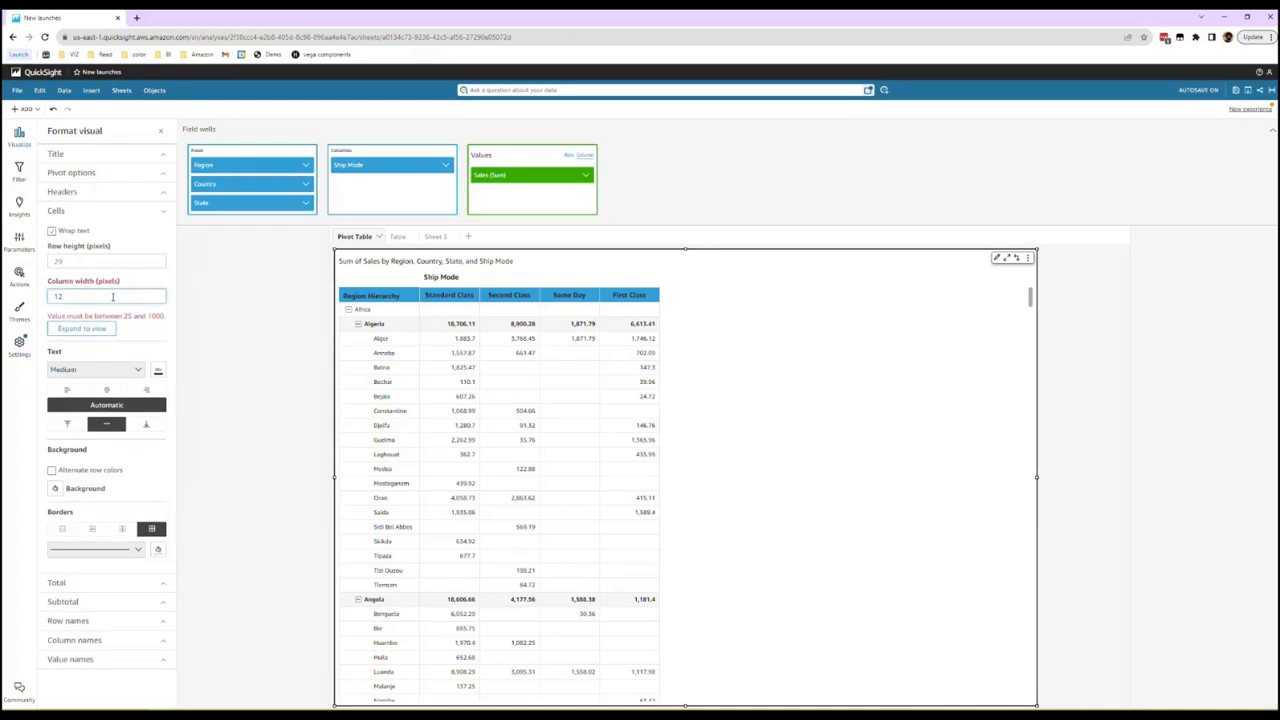
key(BackSpace)
text(50)
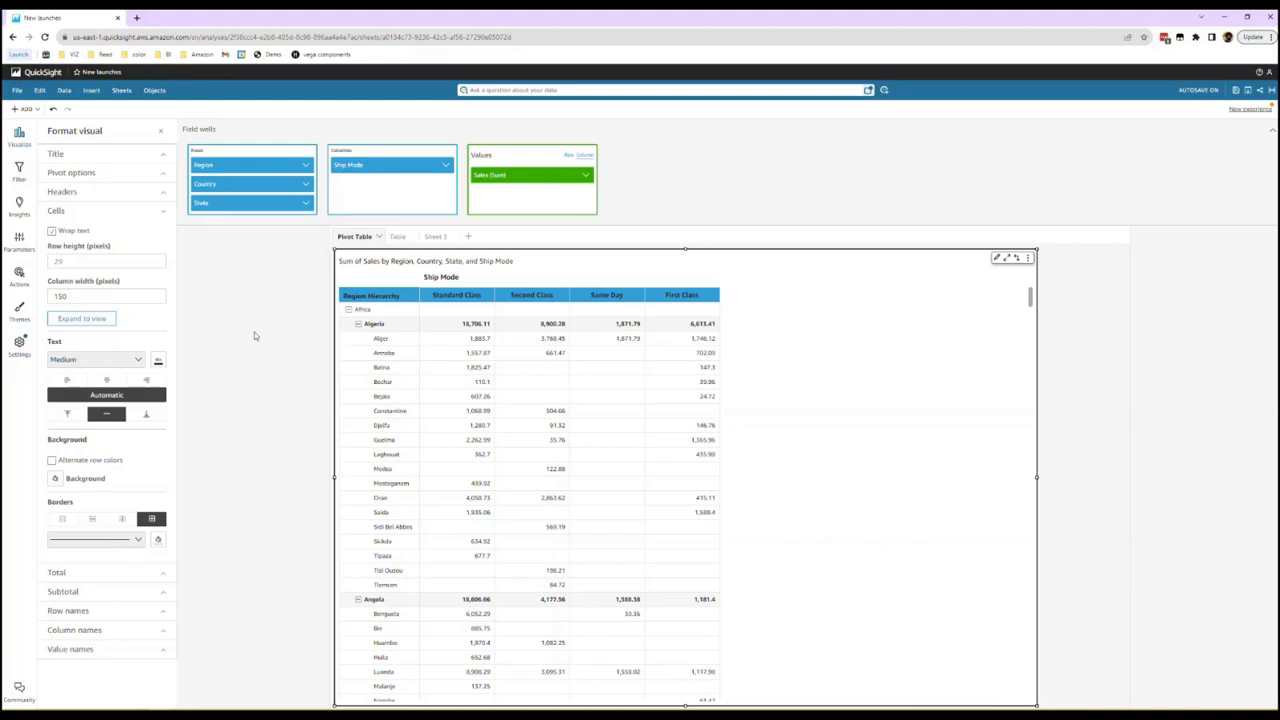
- Expand the pivot columns to fill the visual, and return the column width to 150 pixels
click(92, 320)
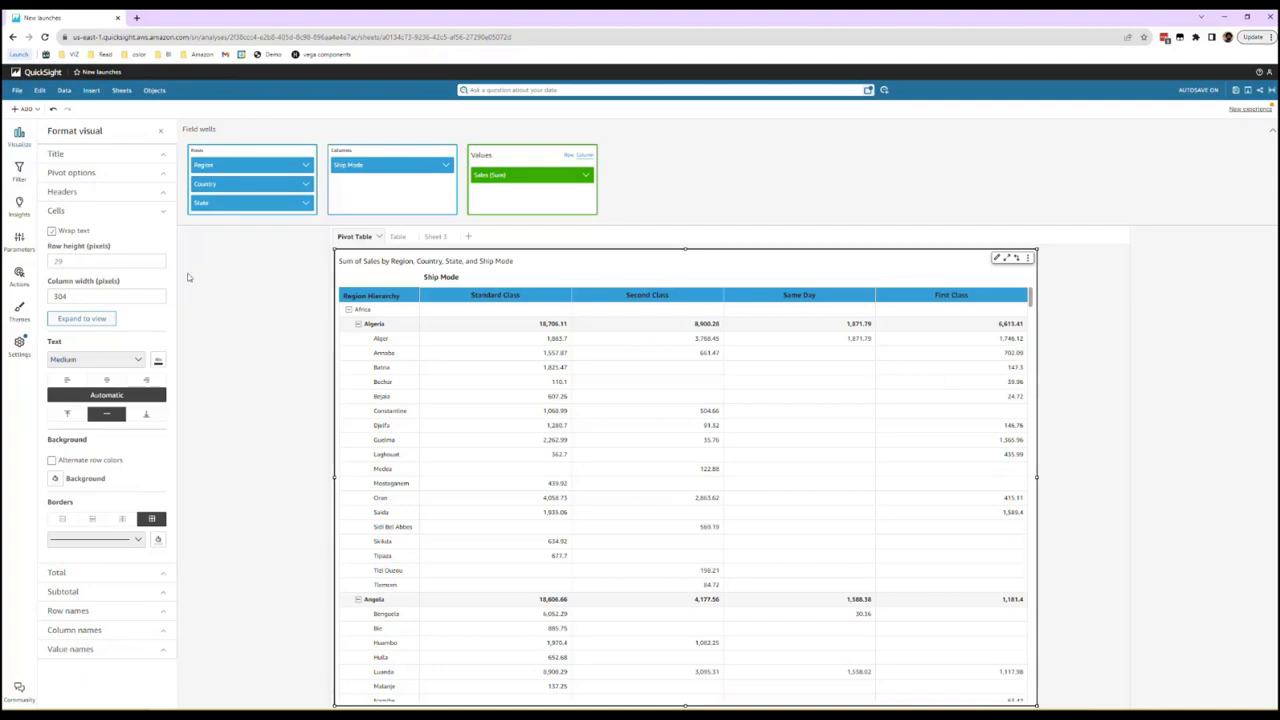
click(109, 296)
key(BackSpace)
key(BackSpace)
key(BackSpace)
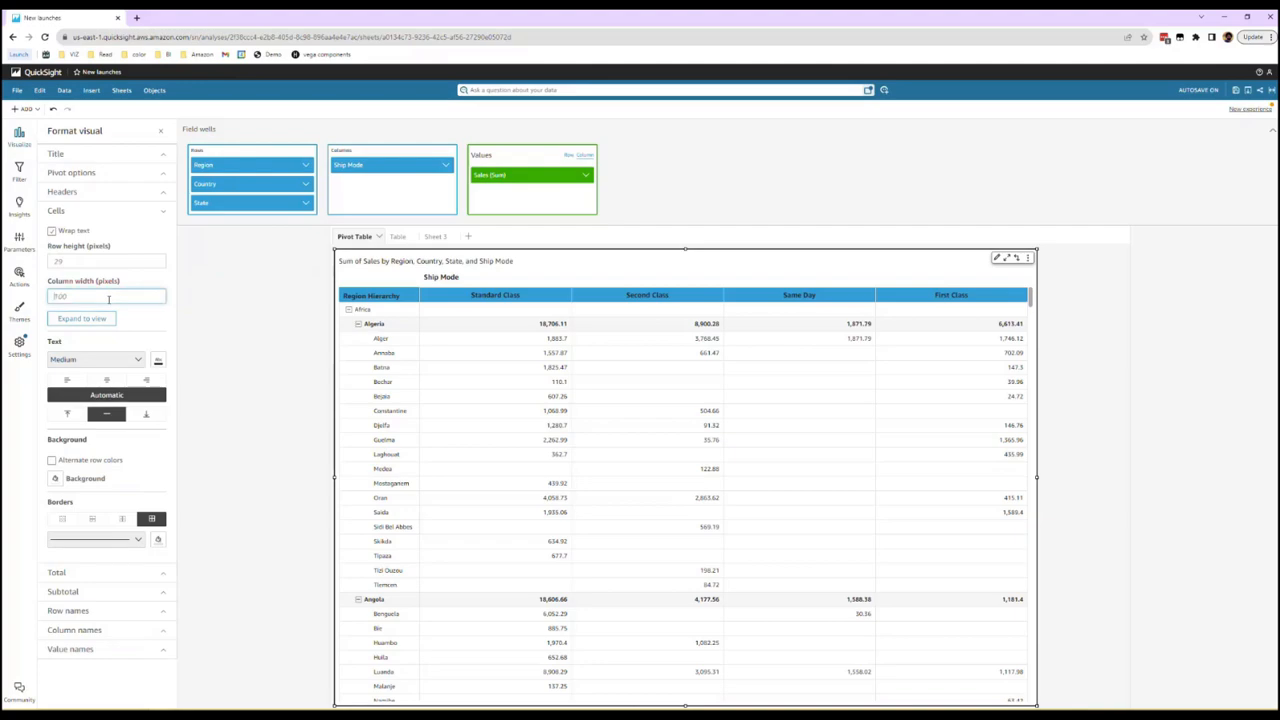
text(150)
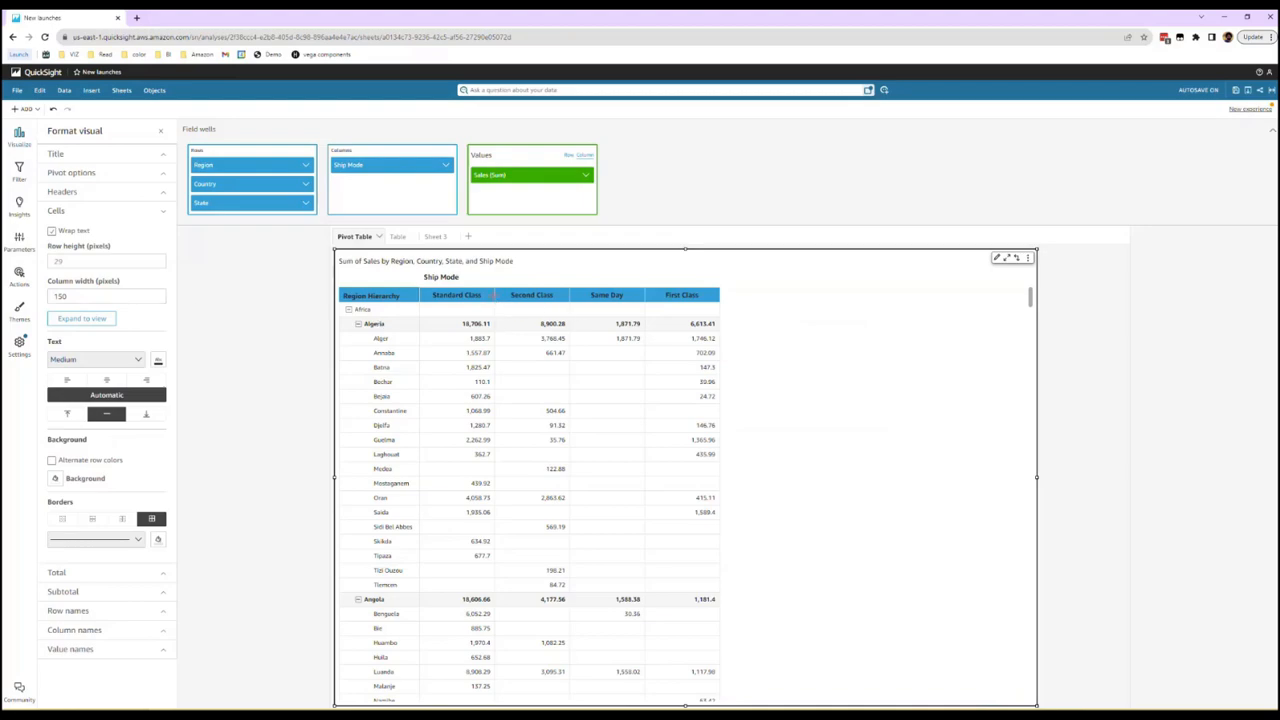
- Widen only the Standard Class column by hand, and reset all columns to a width of 150 pixels
drag(495, 295, 519, 295)
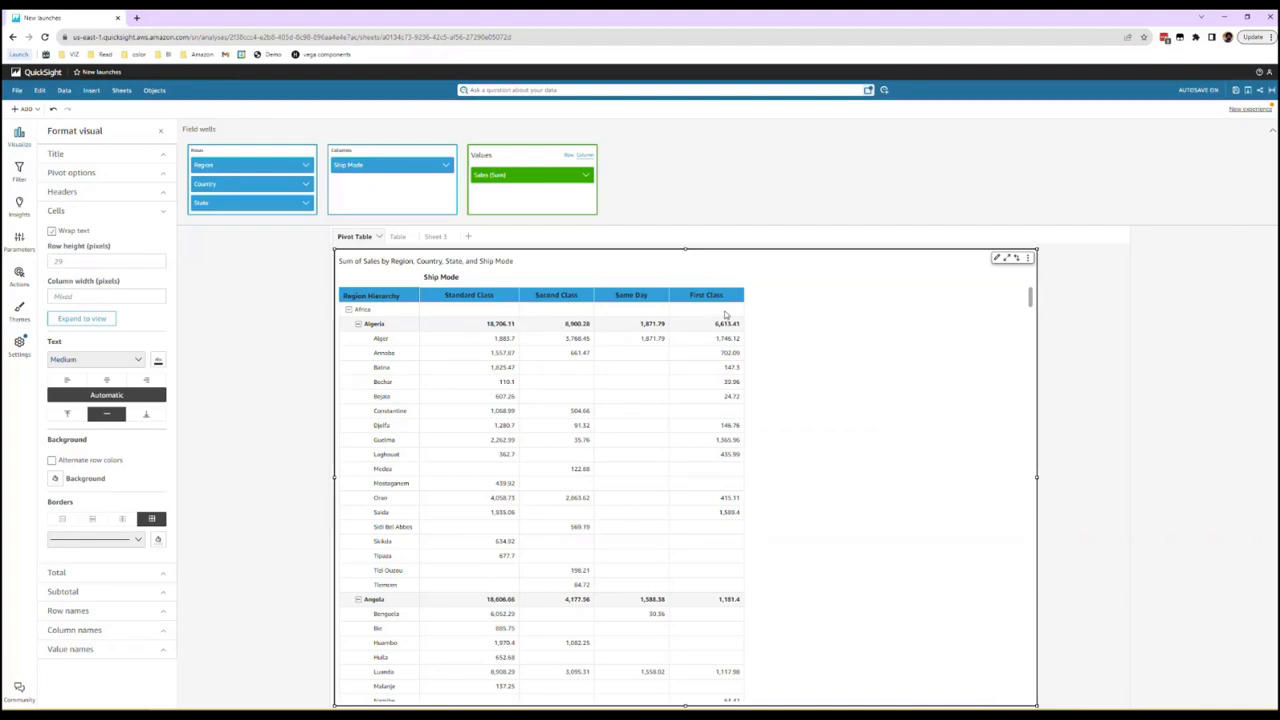
click(124, 297)
text(150)
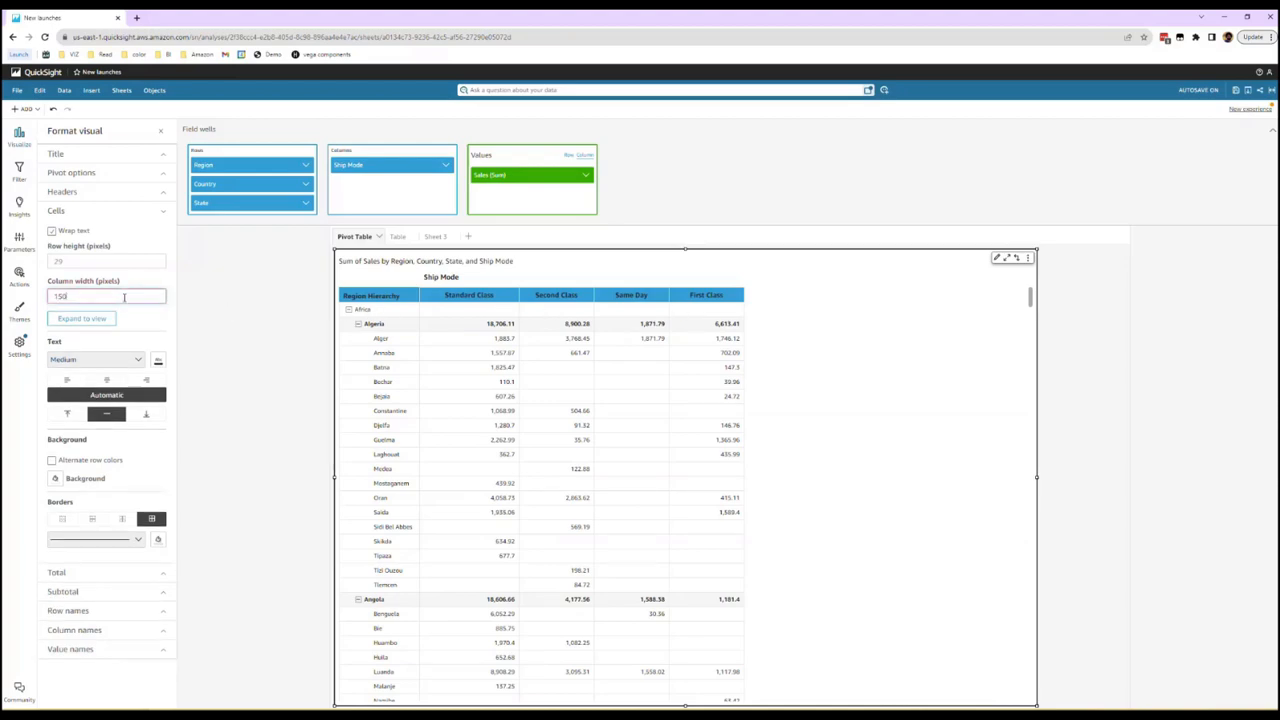
click(89, 218)
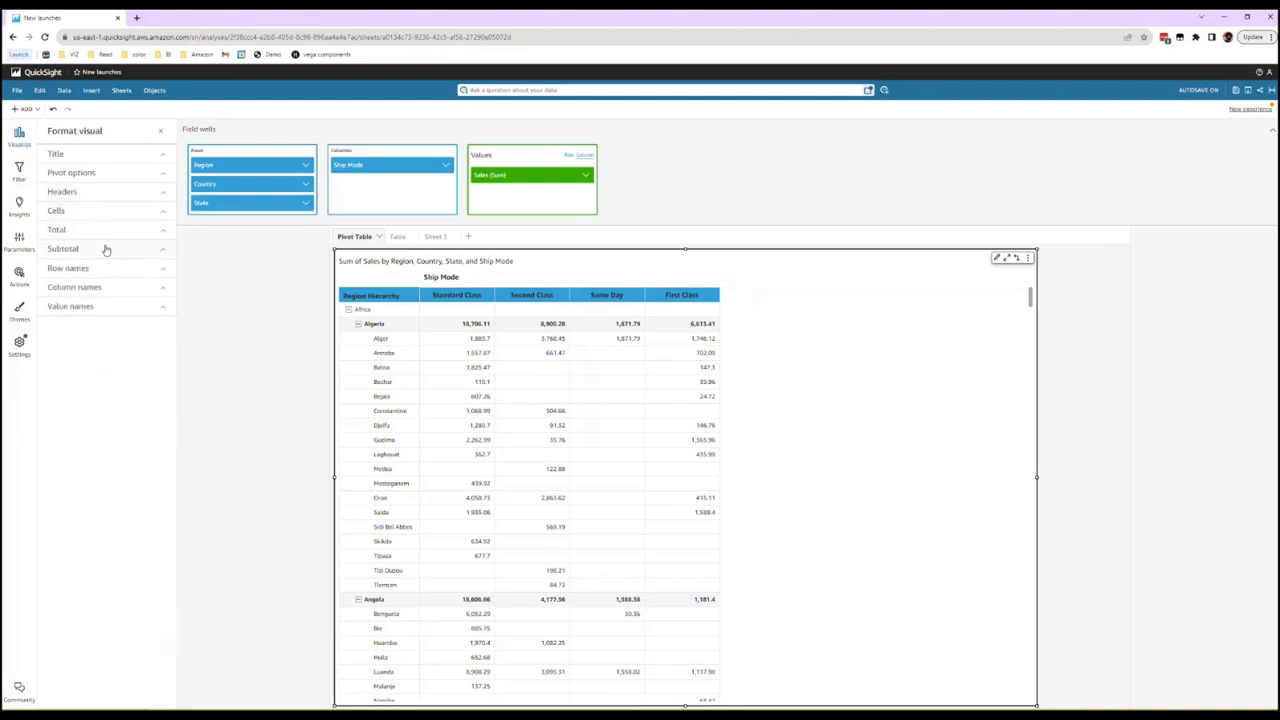
- Show row subtotals at all levels of the pivot table
click(105, 250)
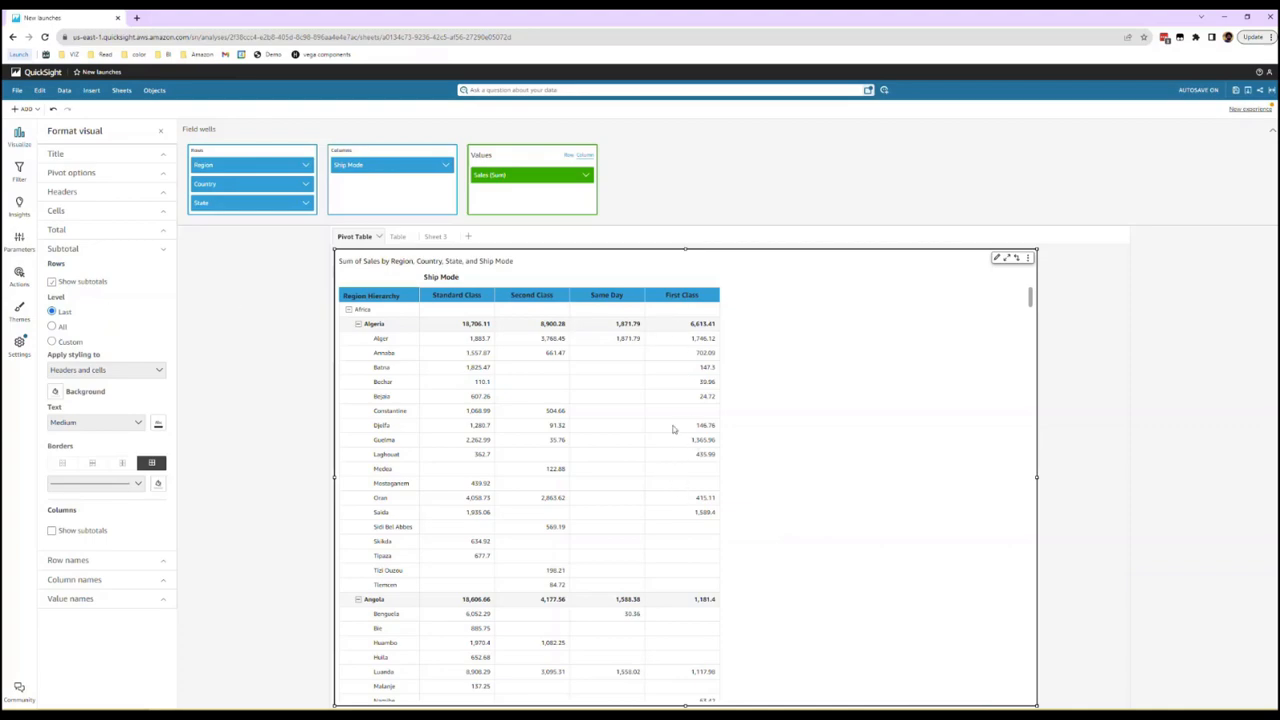
click(52, 327)
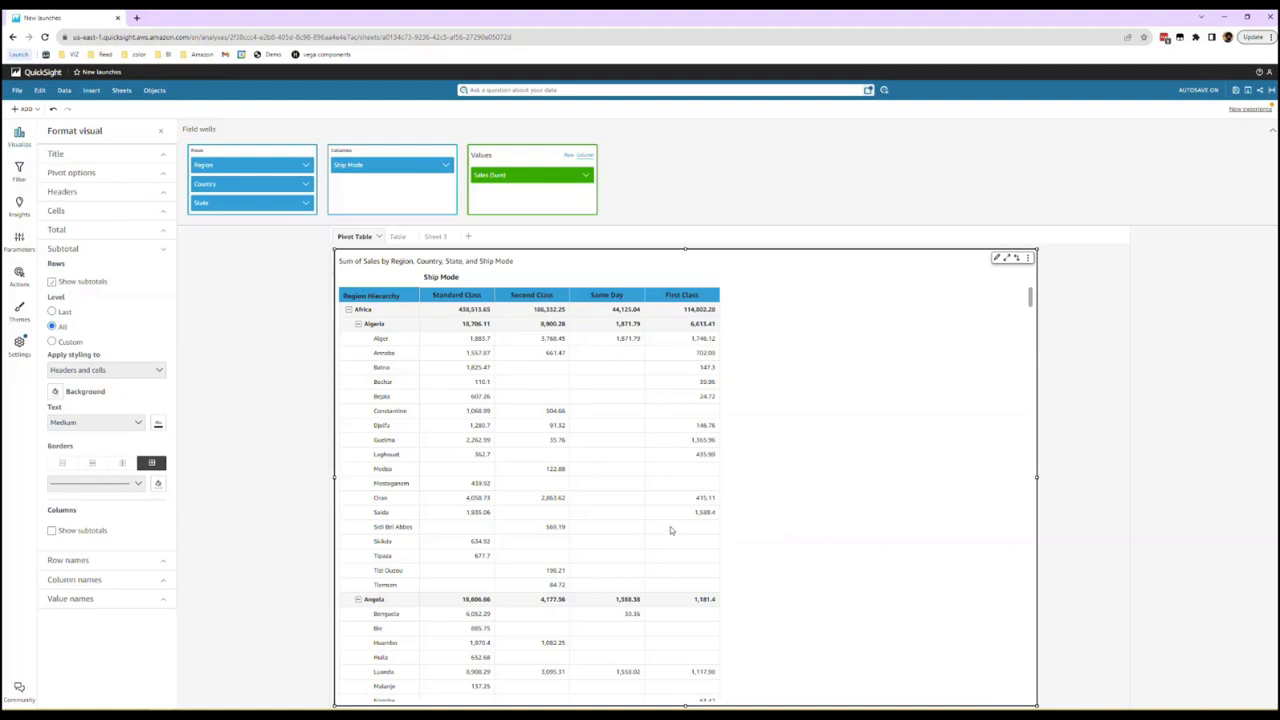
- Try applying the subtotal styling to None, Headers only and Cells only, and return it to Headers and cells
click(124, 371)
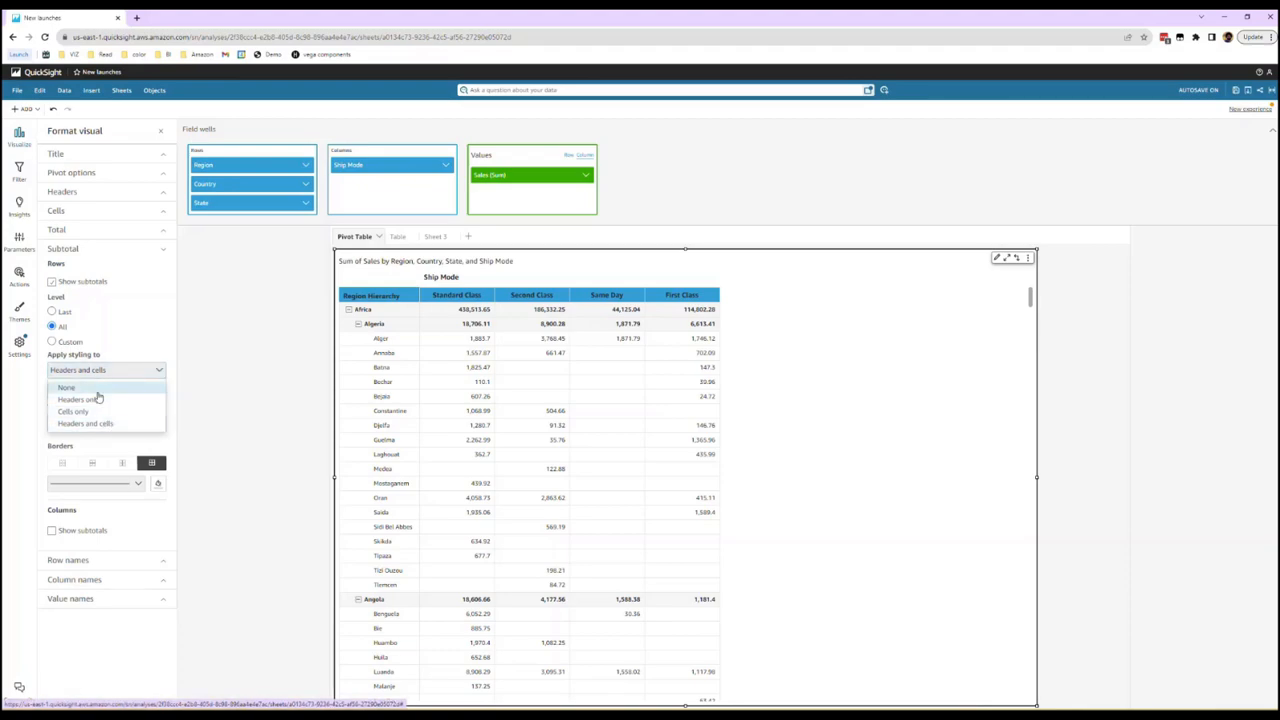
click(100, 387)
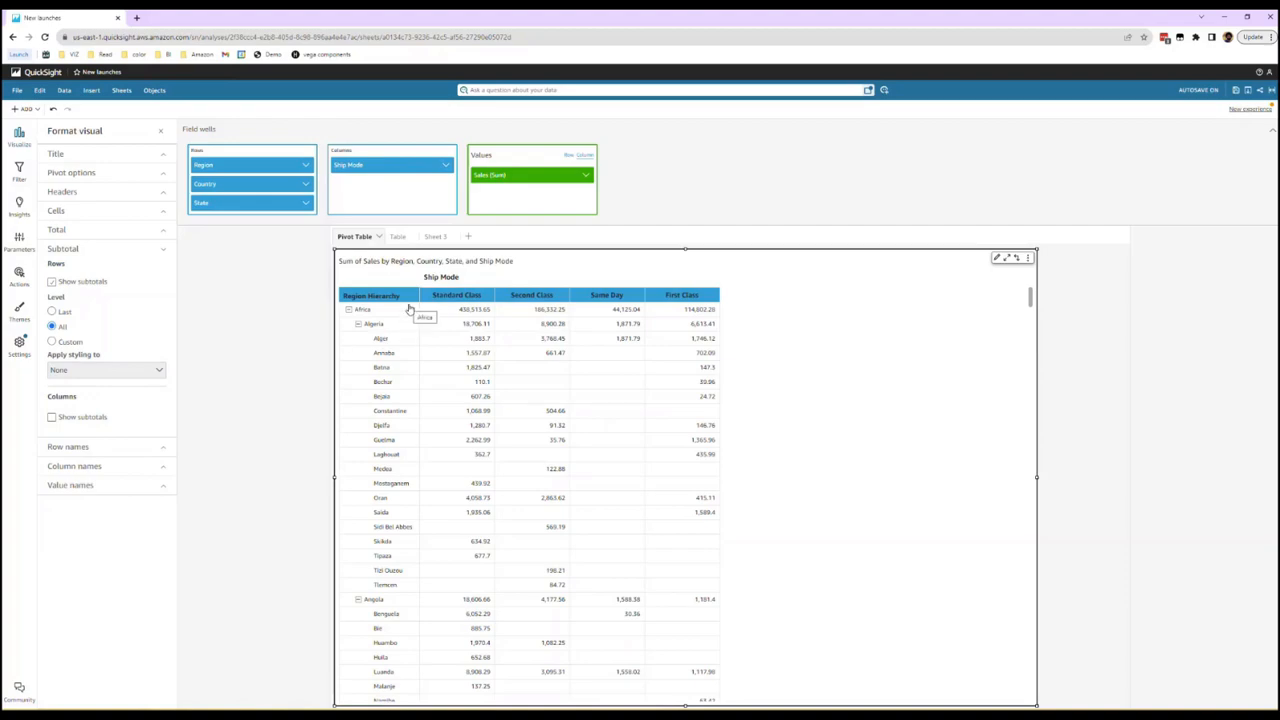
click(152, 370)
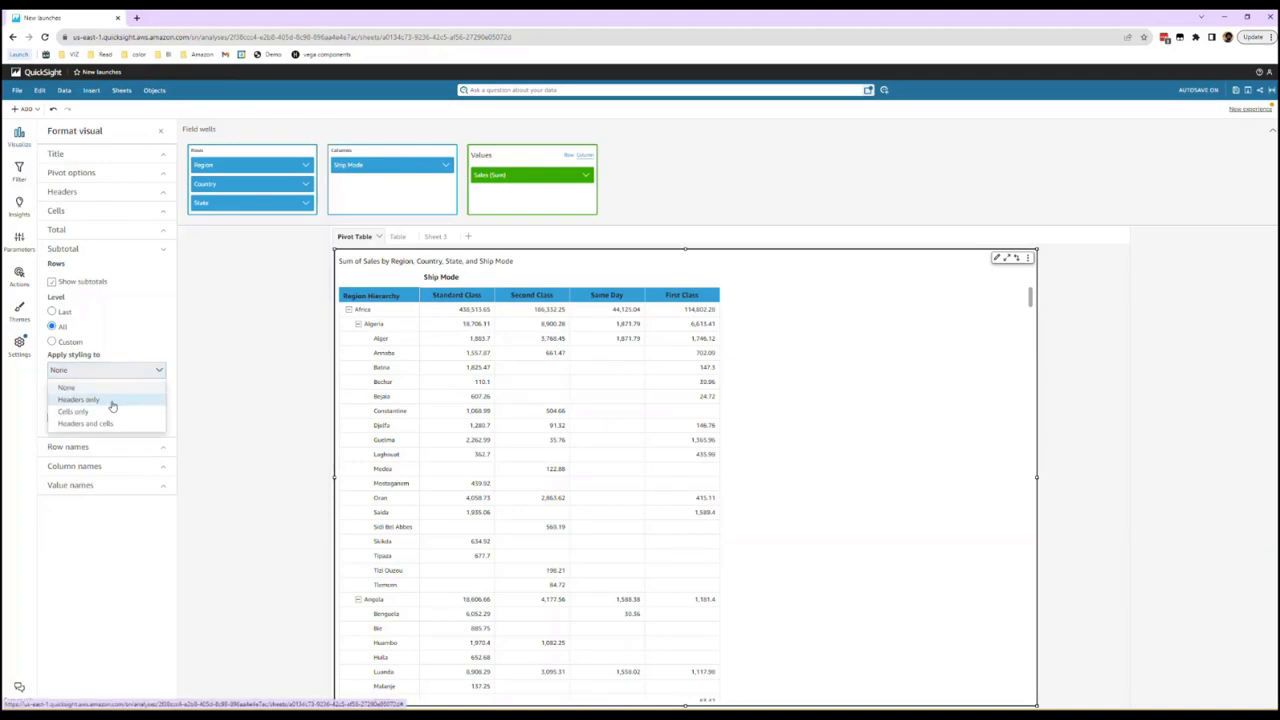
click(79, 399)
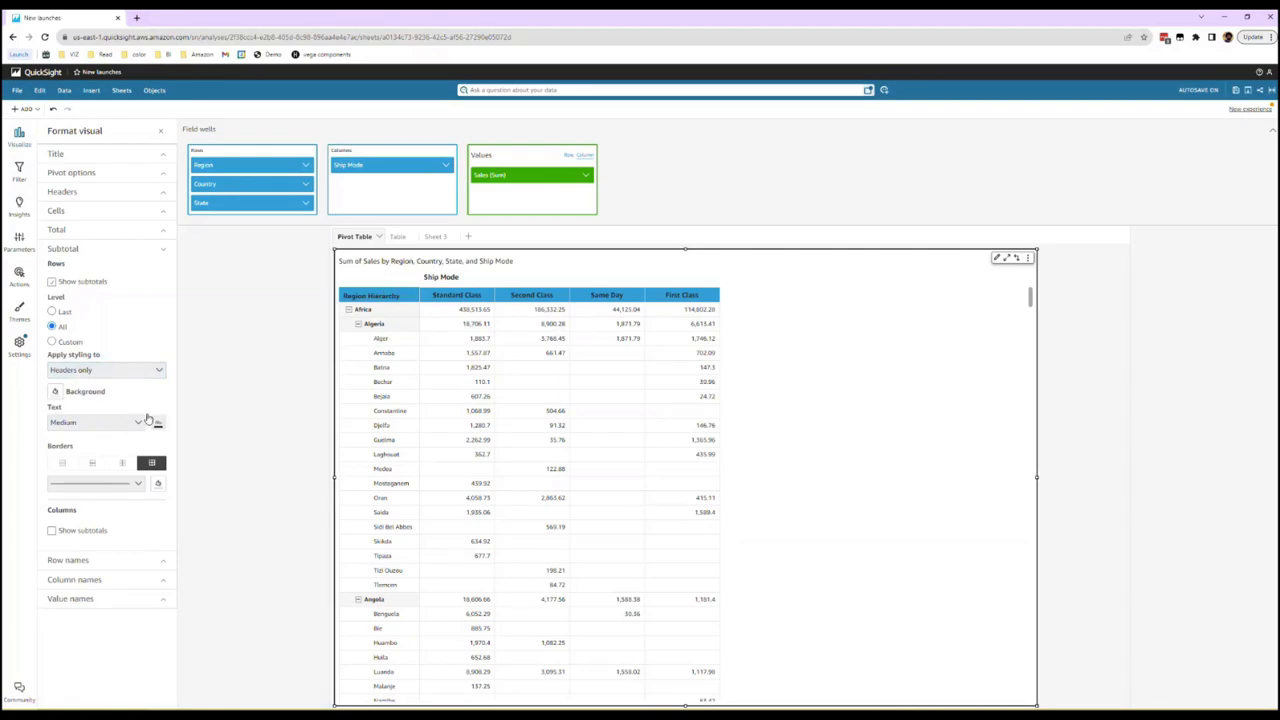
click(155, 370)
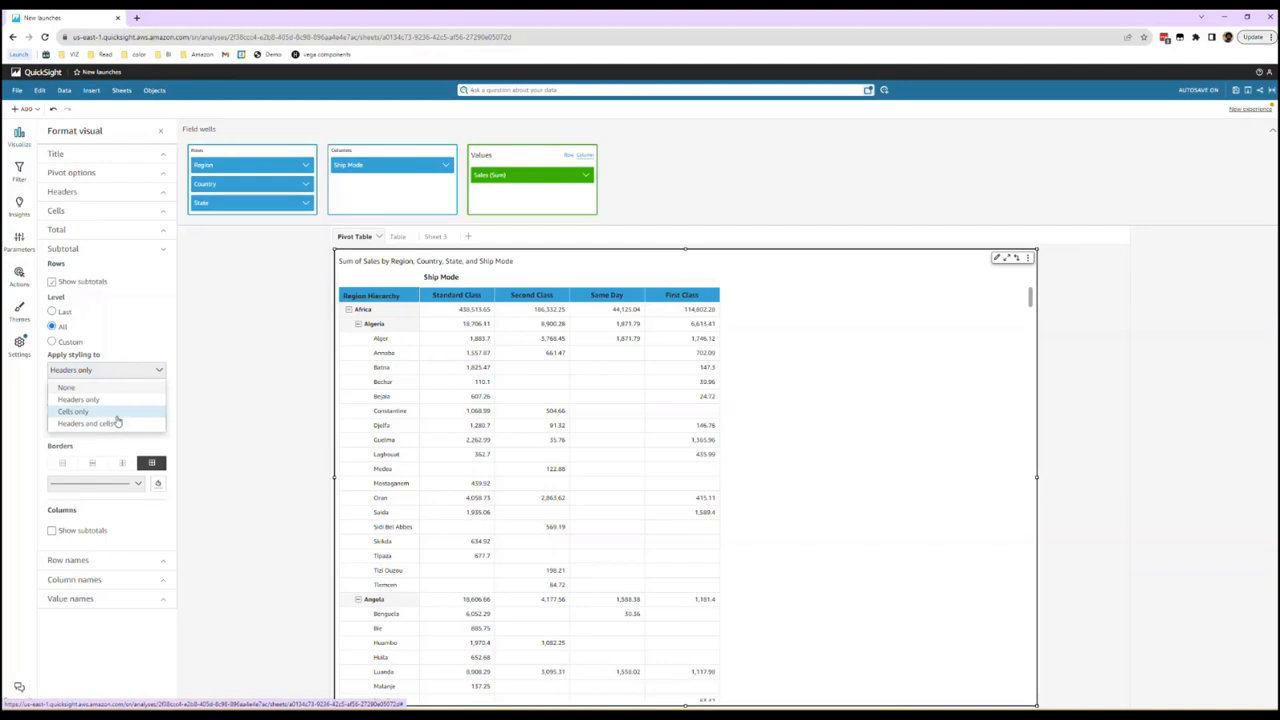
click(110, 411)
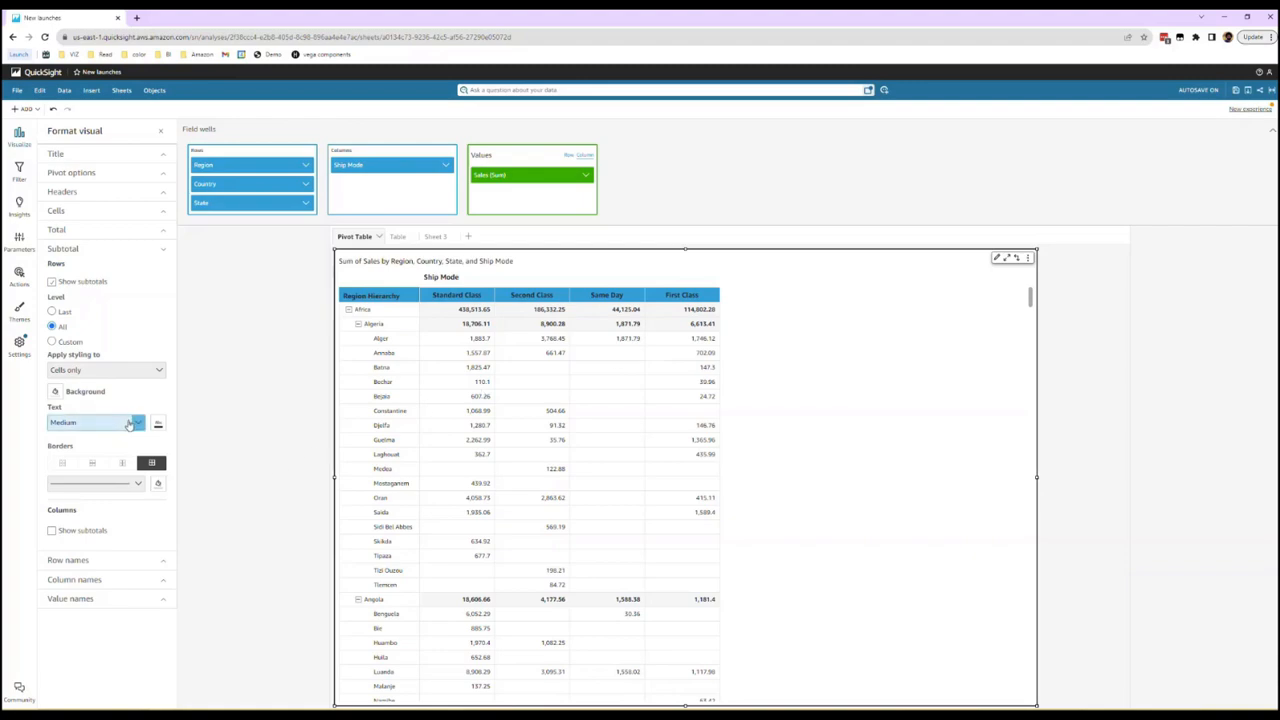
click(157, 371)
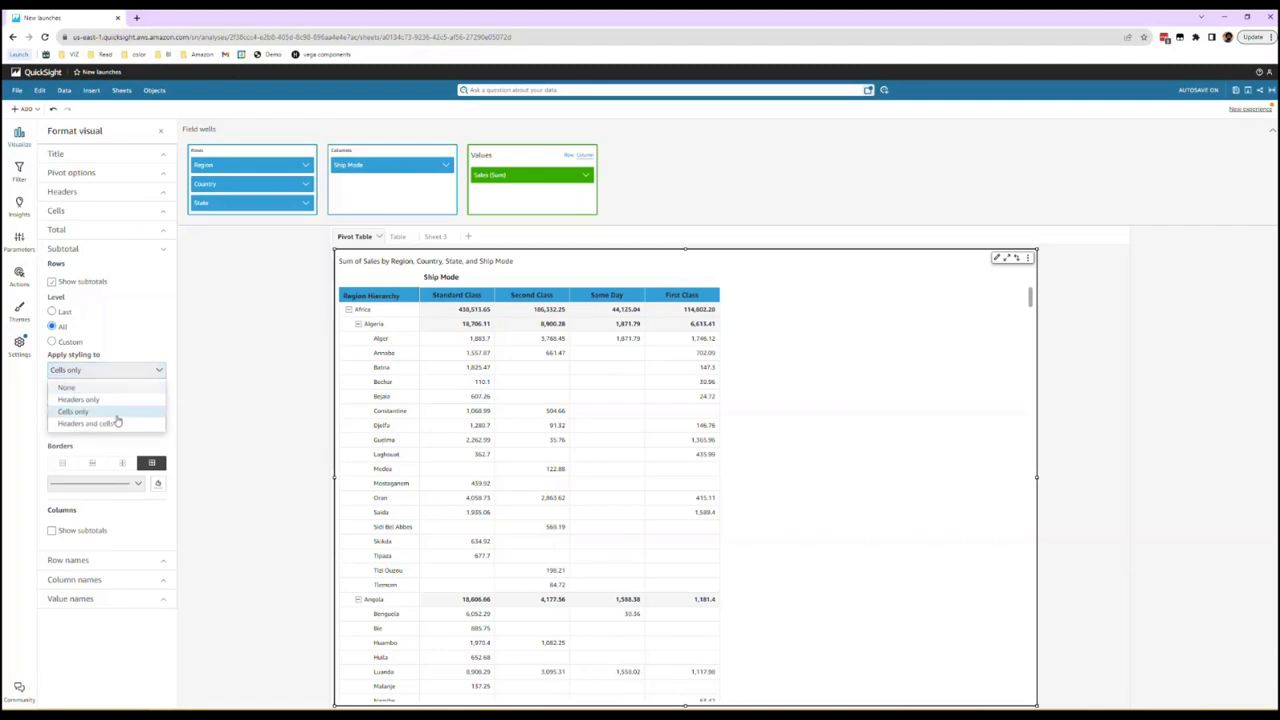
click(160, 422)
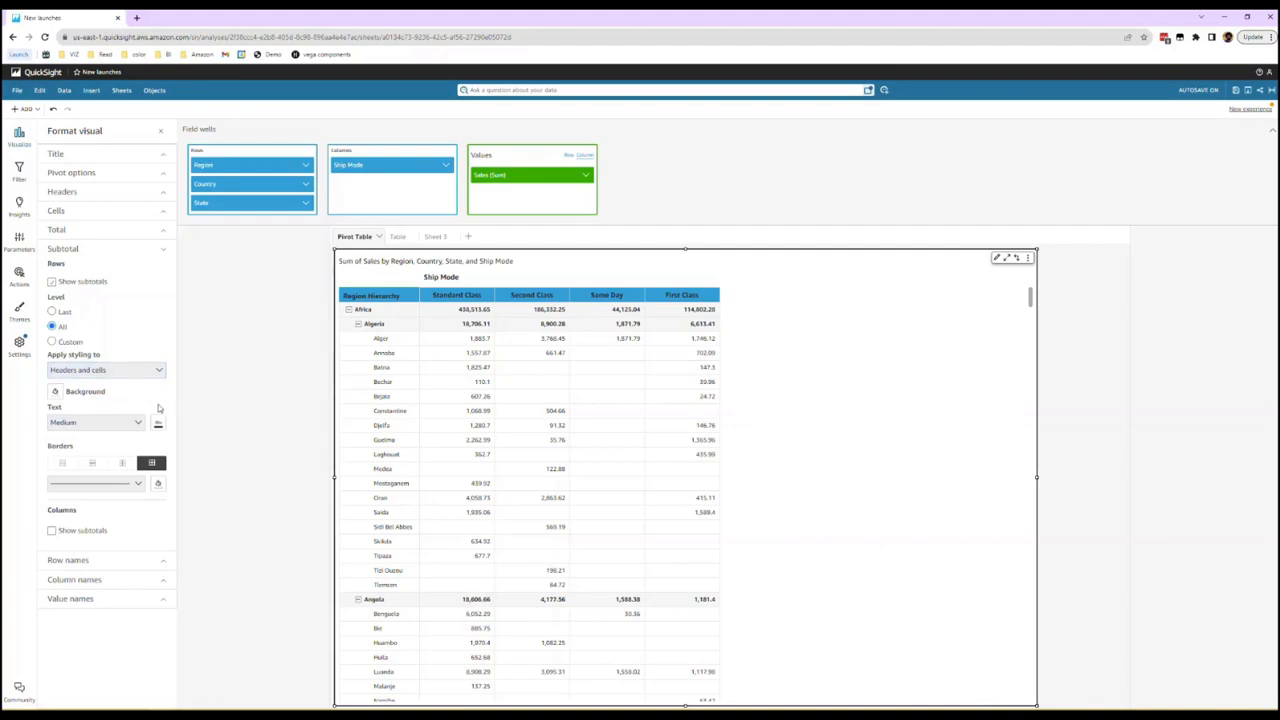
- Give the subtotal rows horizontal borders only, coloured blue
click(157, 483)
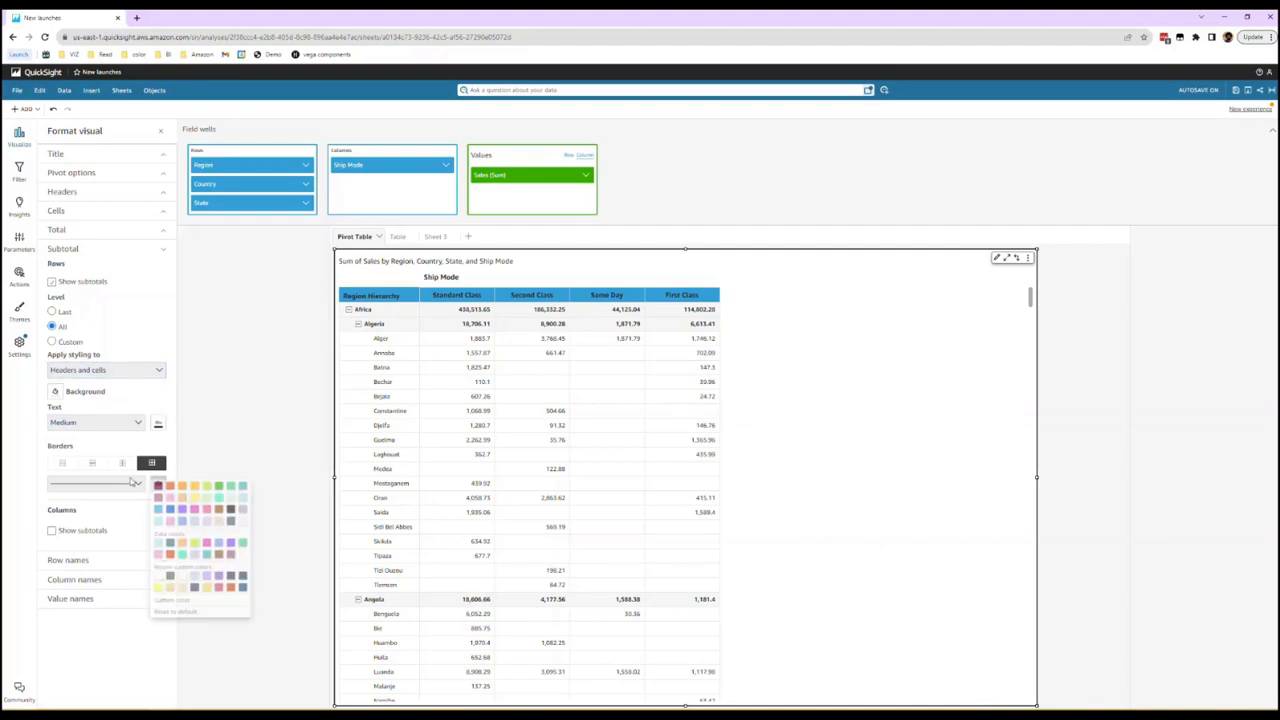
click(95, 469)
click(92, 466)
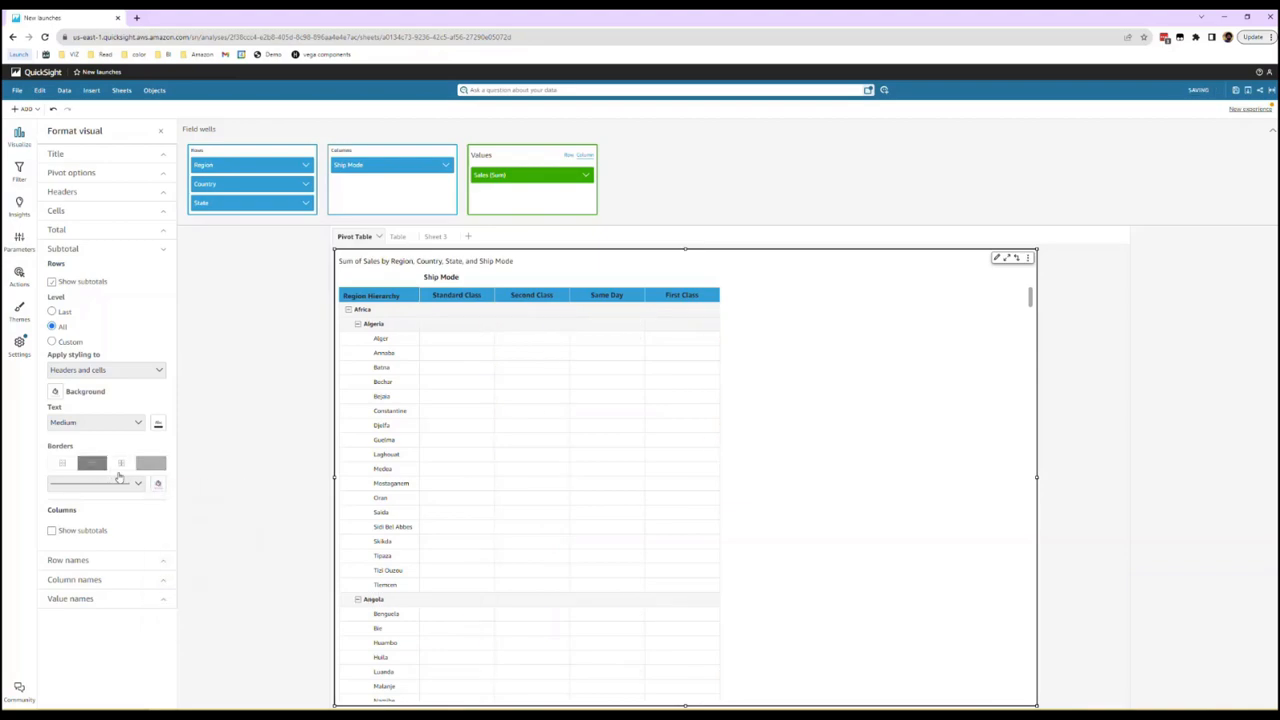
click(157, 485)
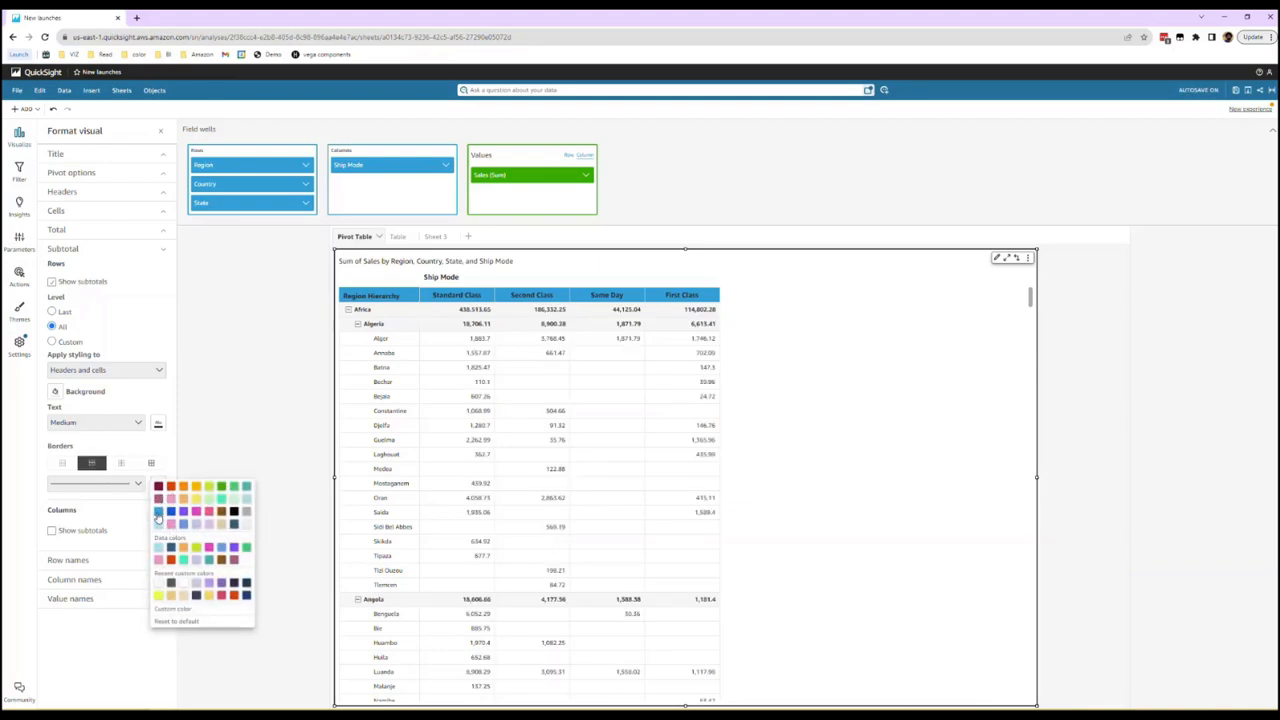
click(158, 512)
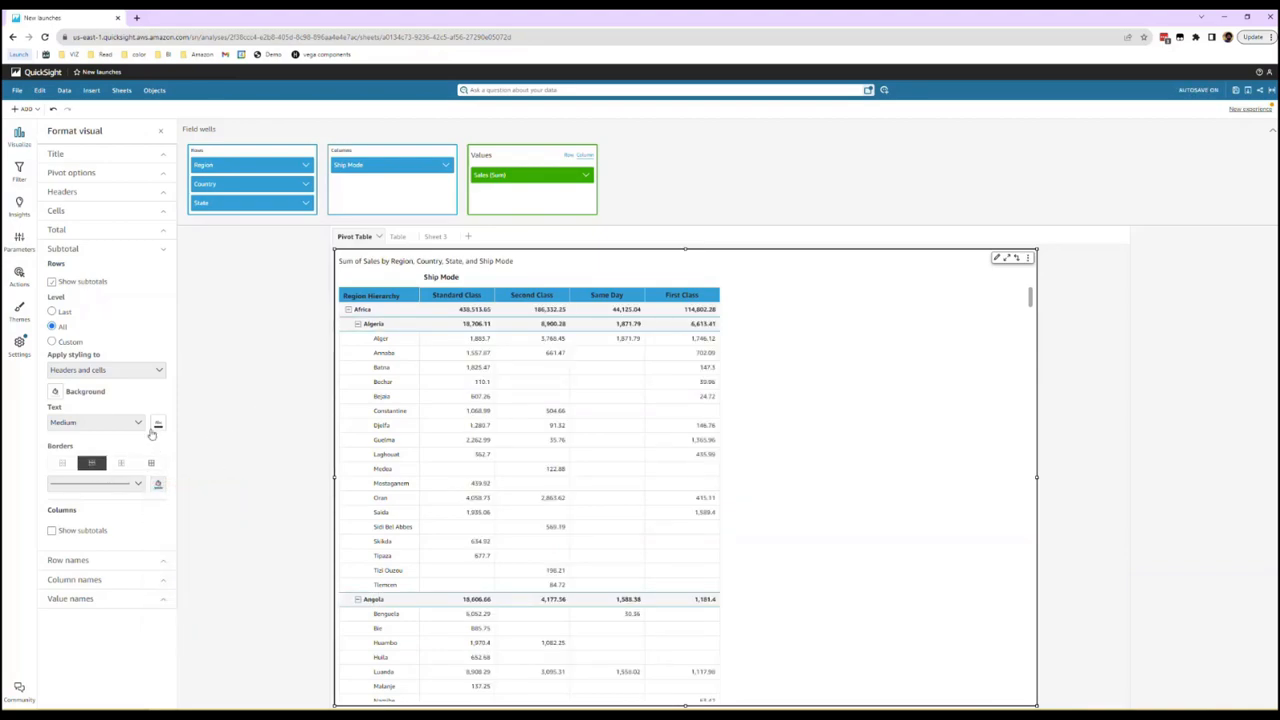
- Set the subtotal text size to Large, and try a lavender background before choosing light gray
click(110, 422)
click(68, 476)
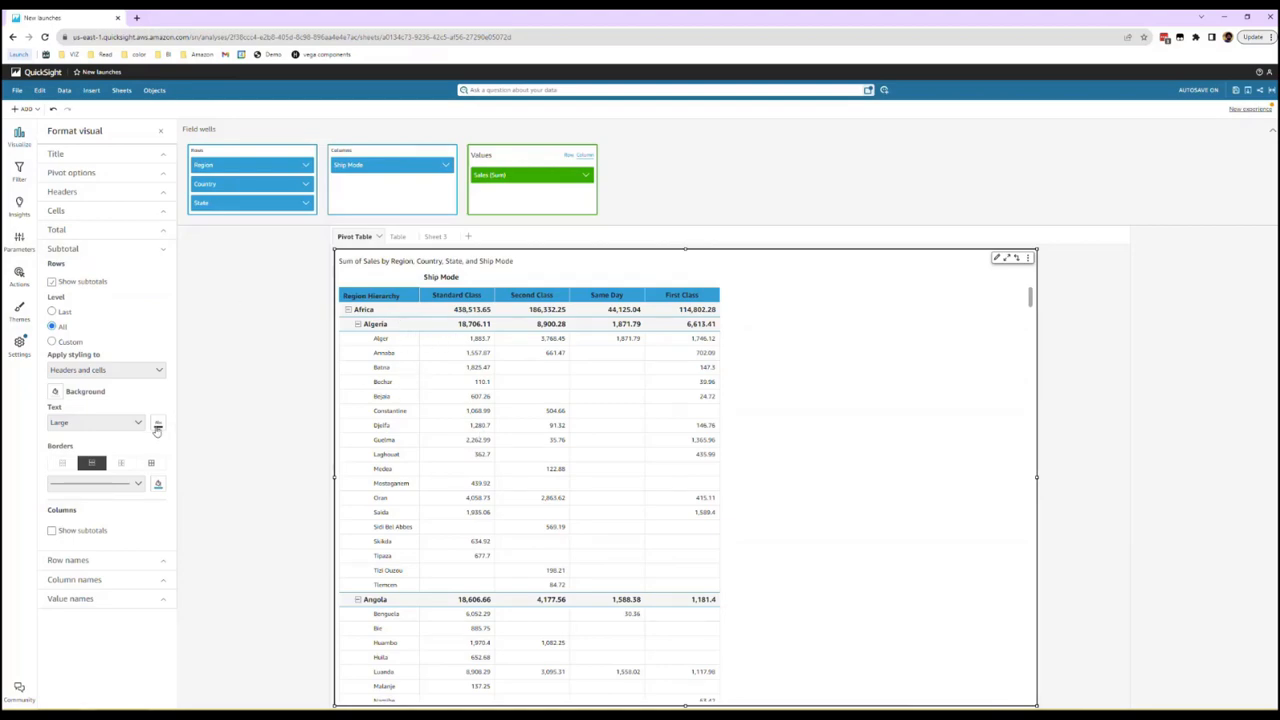
click(55, 391)
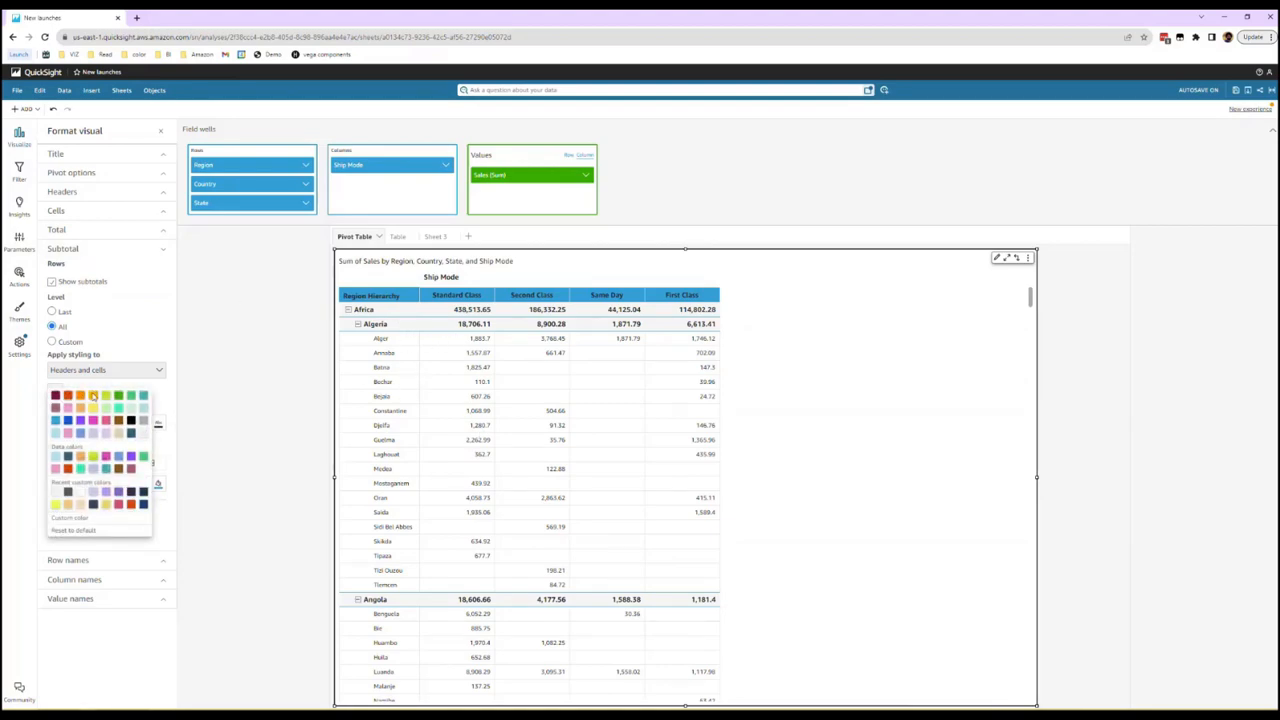
click(94, 434)
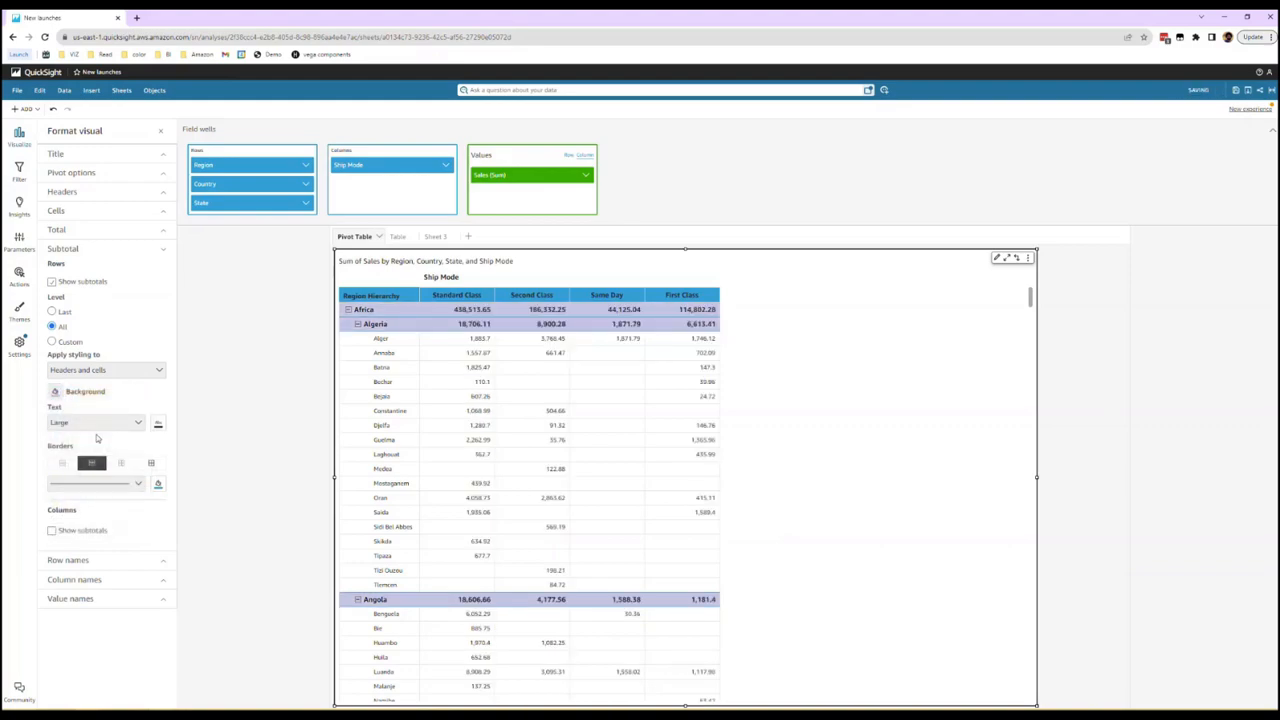
click(55, 391)
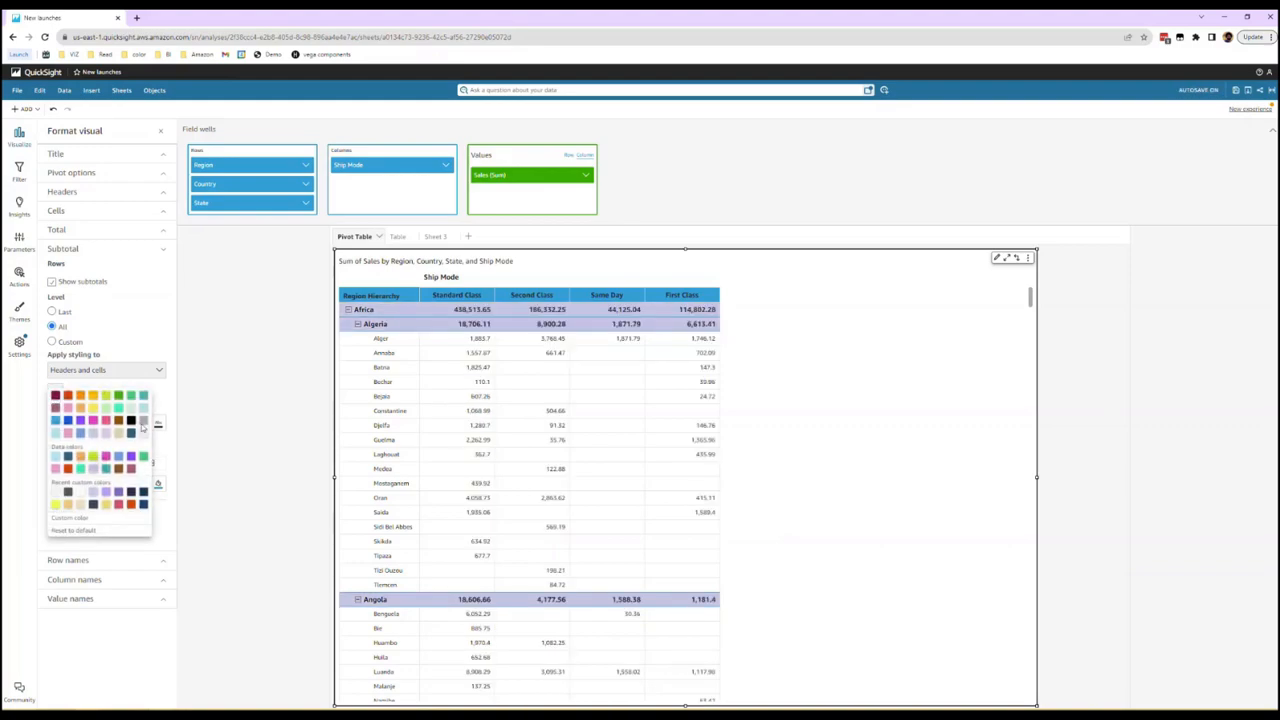
click(144, 433)
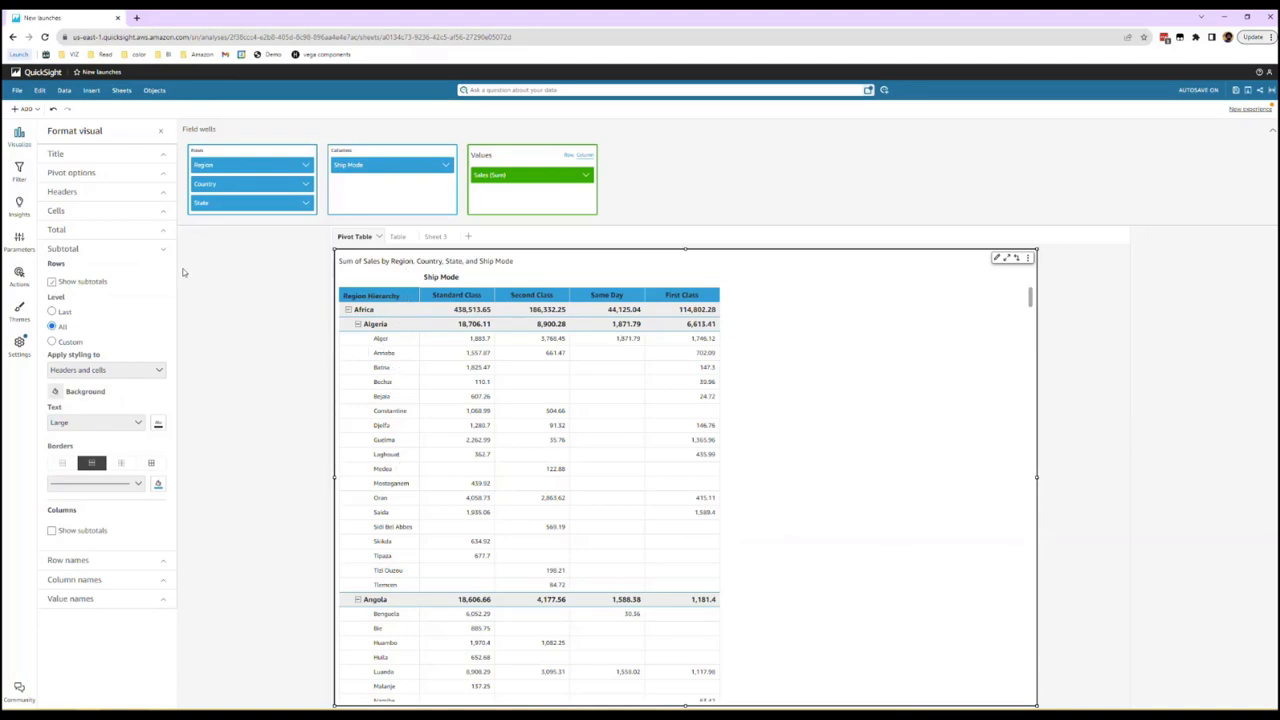
- Fill the row headers of the pivot table with a light gray background
click(96, 200)
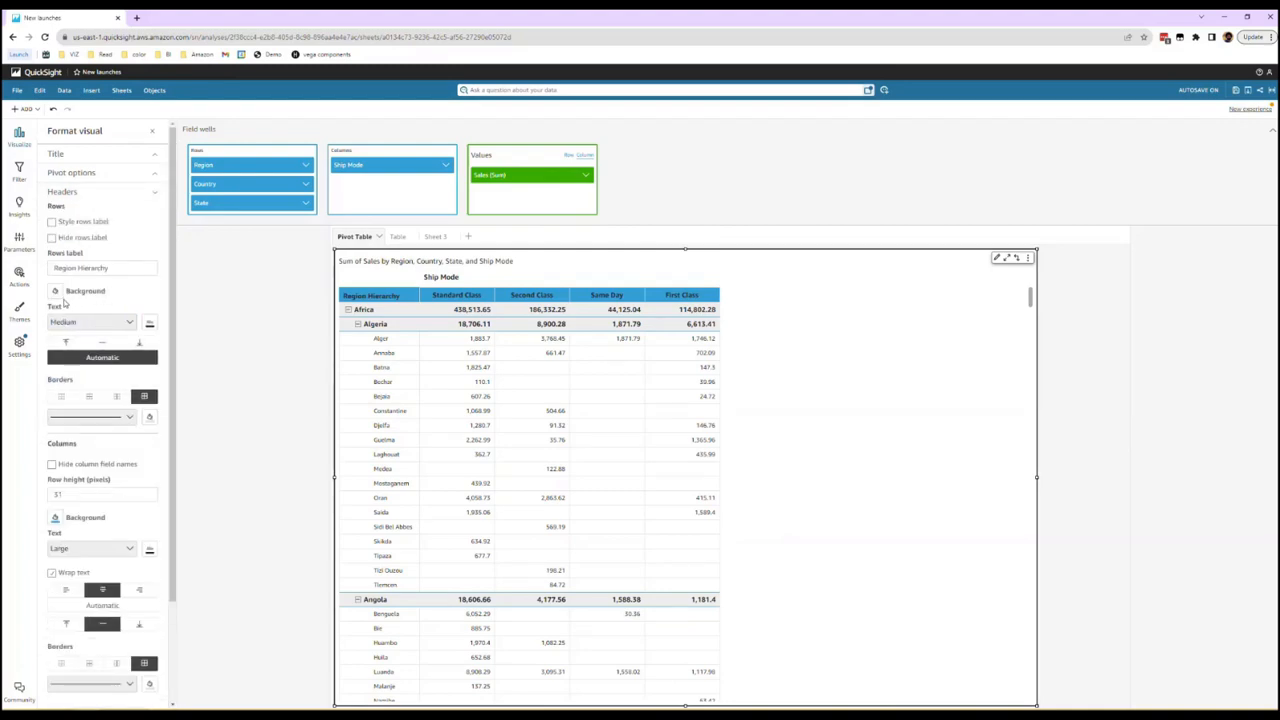
click(56, 291)
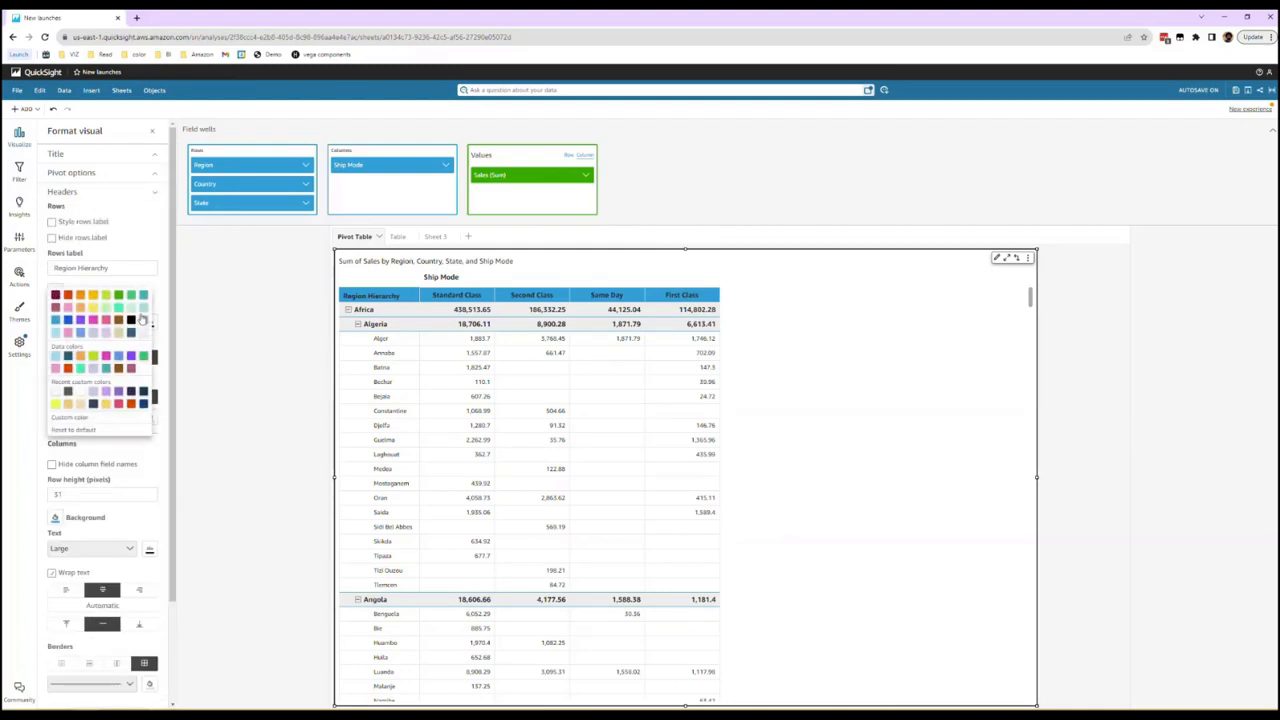
click(56, 397)
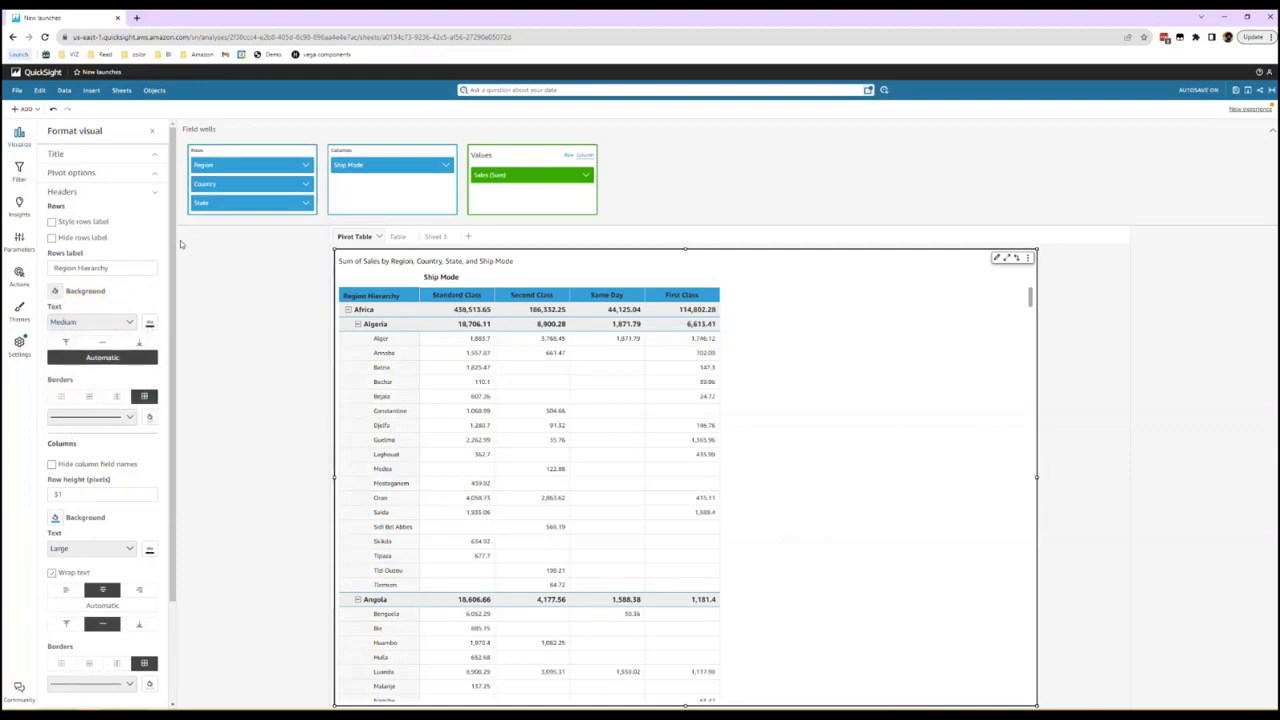
click(78, 194)
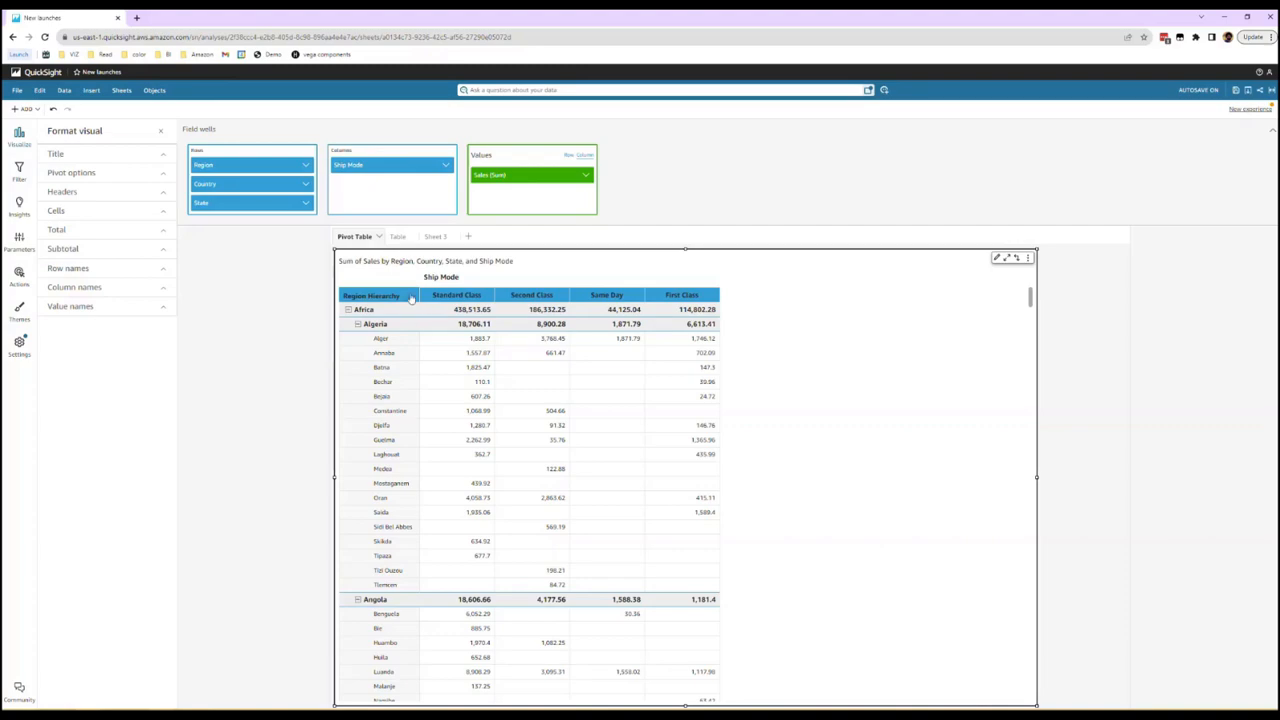
- Sort the Region level of the row hierarchy by Sales in descending order
click(410, 297)
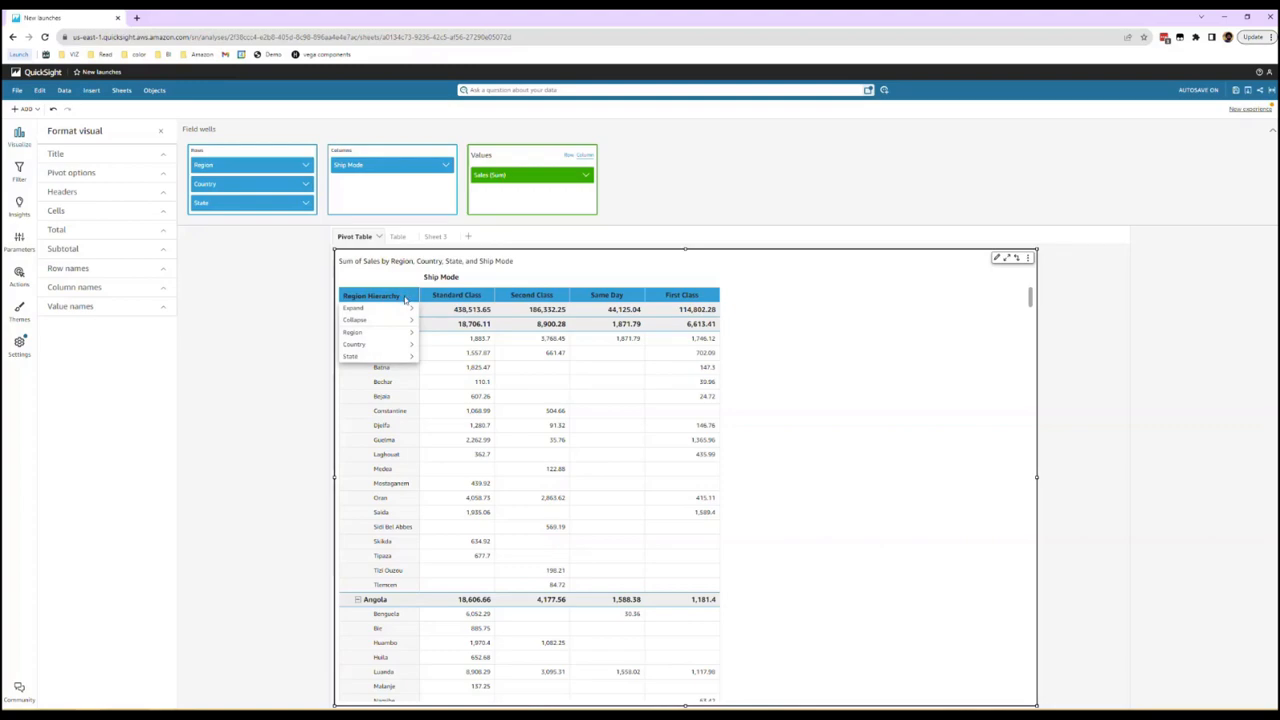
mouse_move(404, 334)
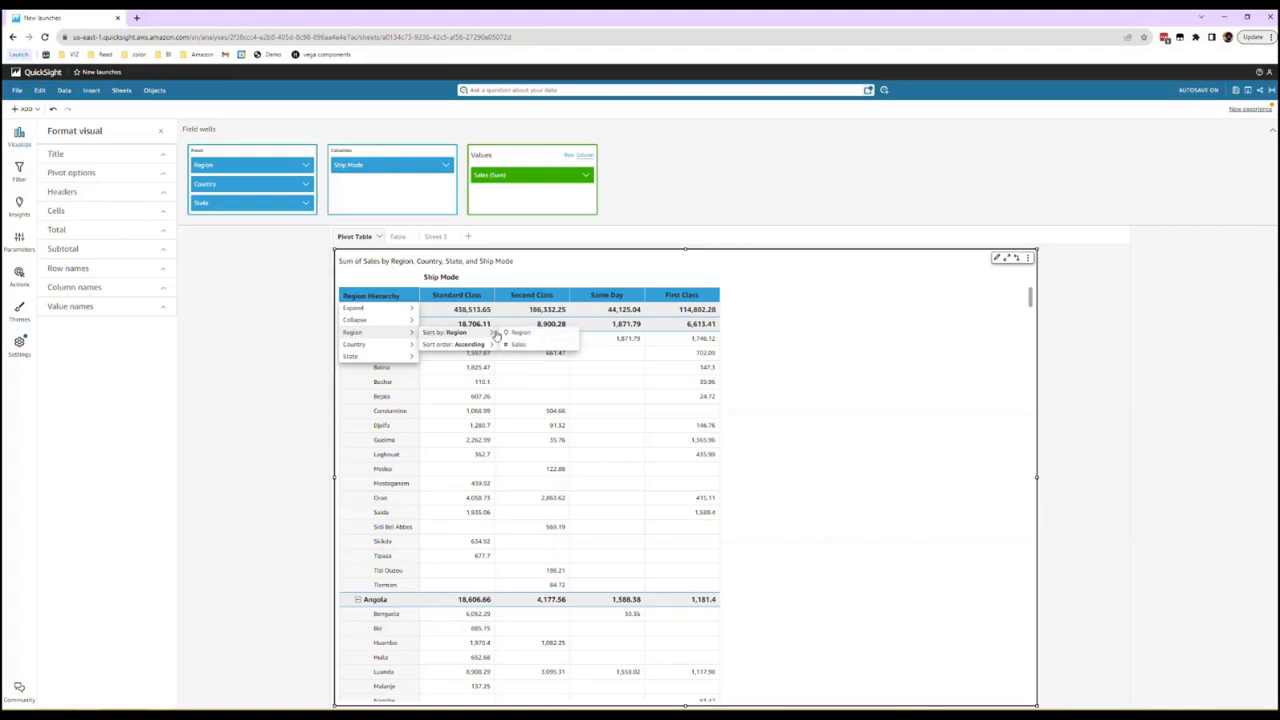
mouse_move(470, 332)
click(517, 346)
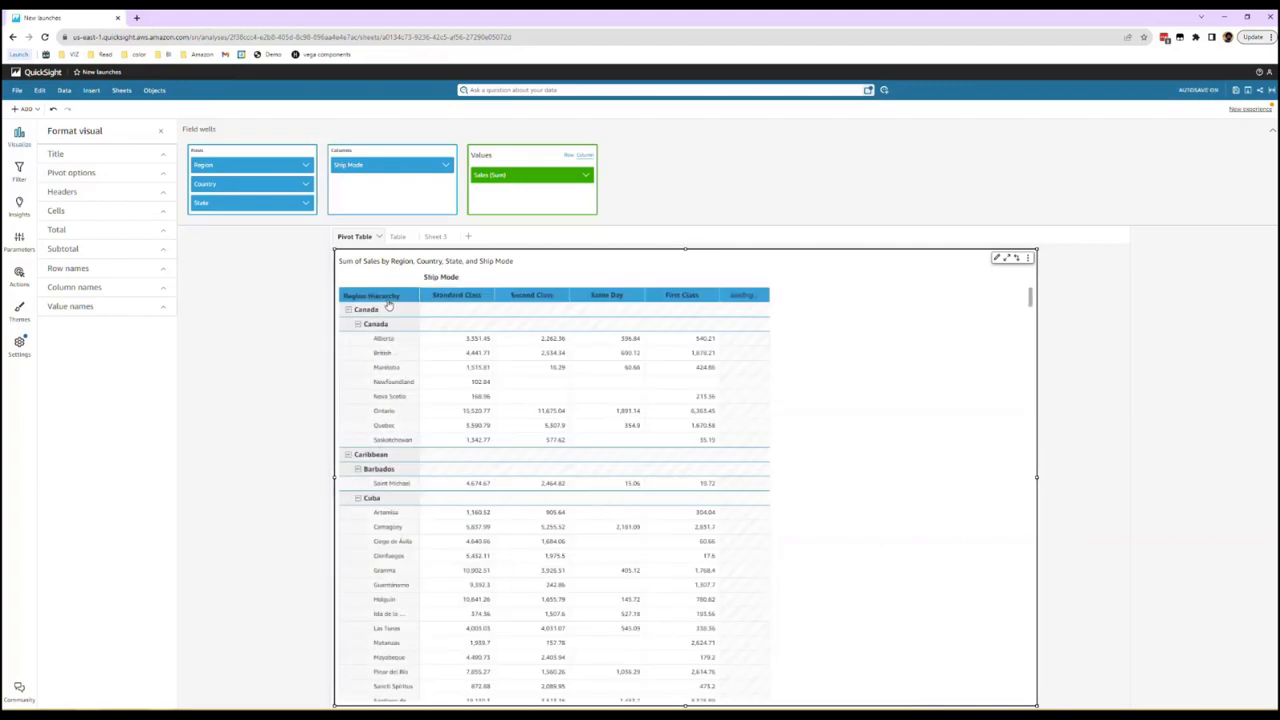
click(388, 297)
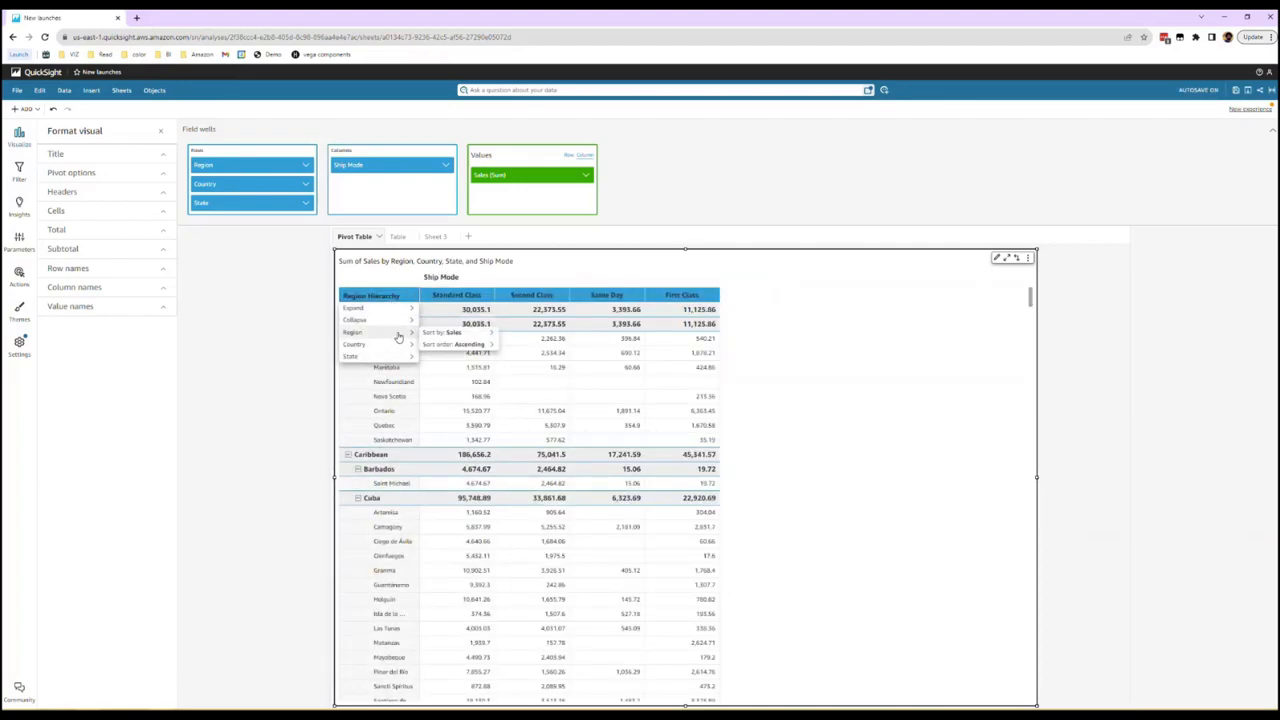
mouse_move(470, 344)
click(512, 345)
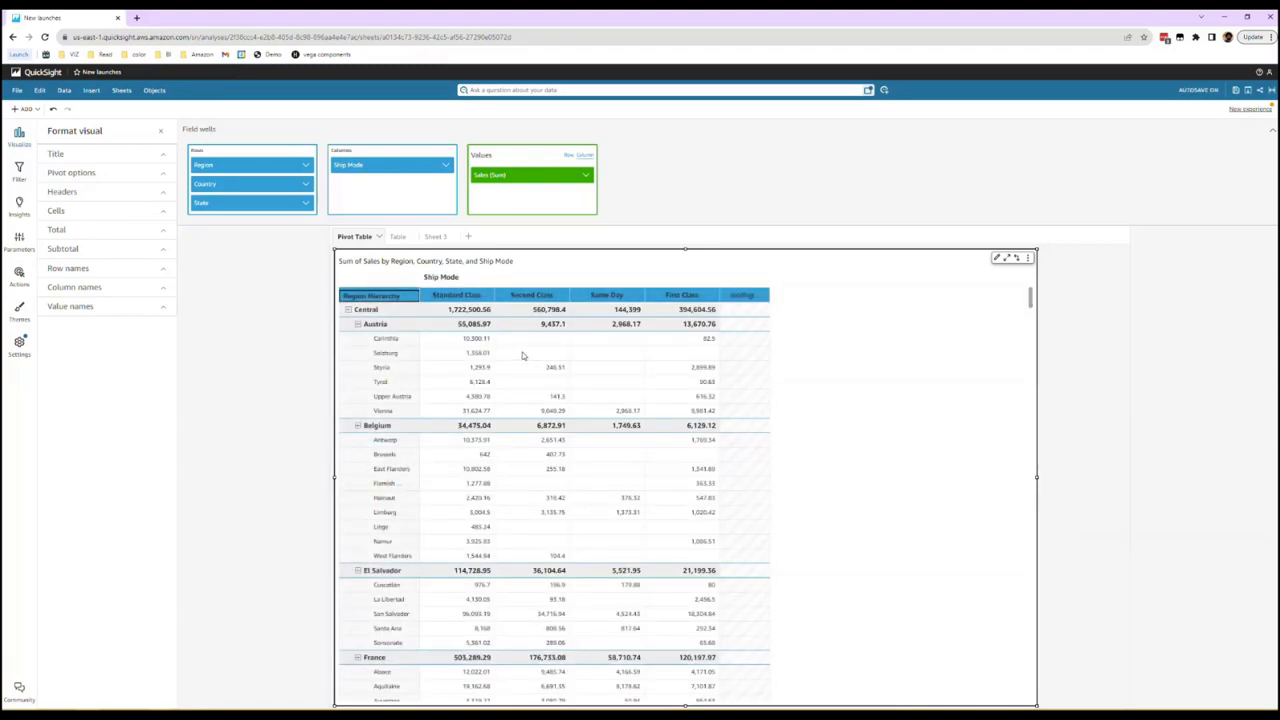
- Try to sort the Country level by Sales, and check its sort order options
click(402, 299)
mouse_move(378, 344)
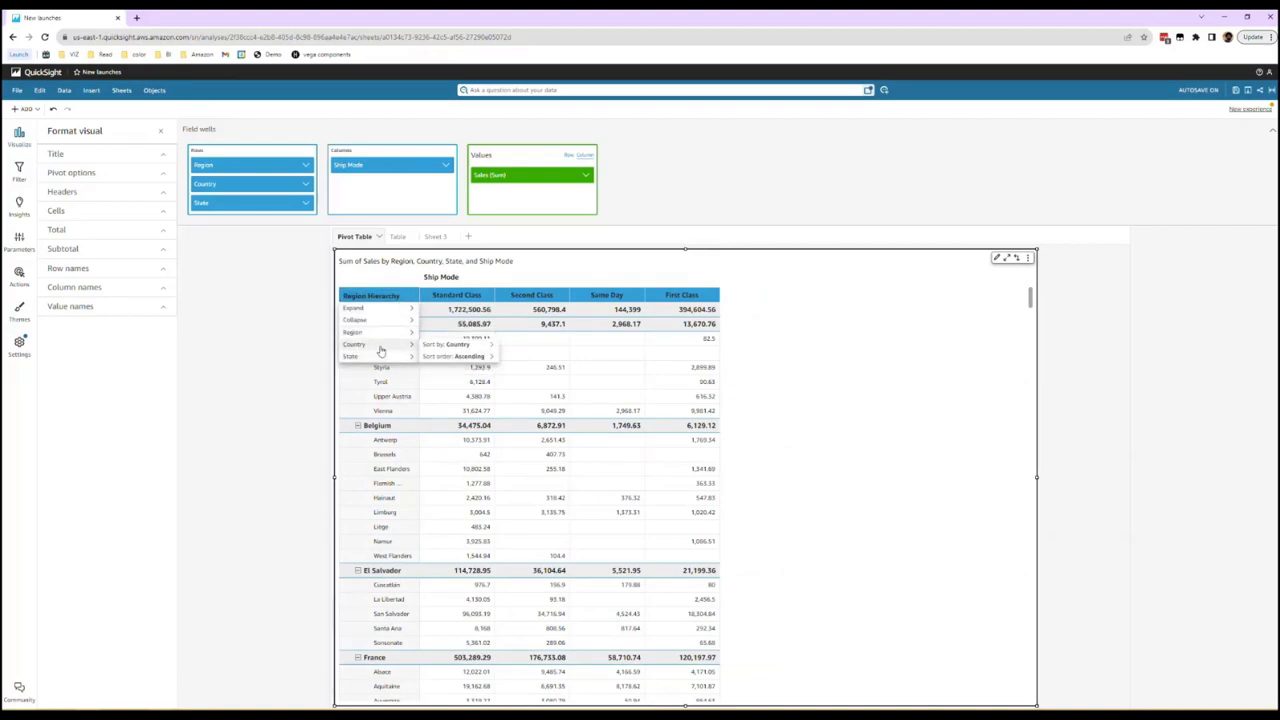
mouse_move(455, 345)
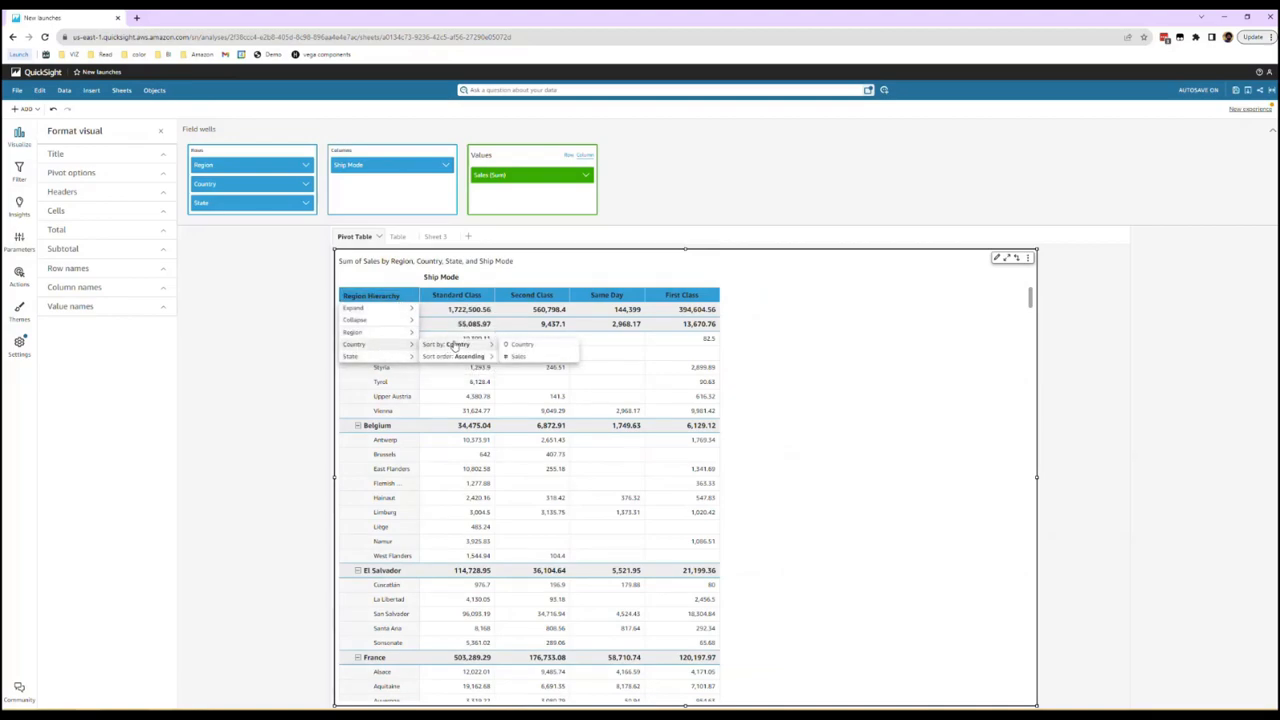
click(518, 356)
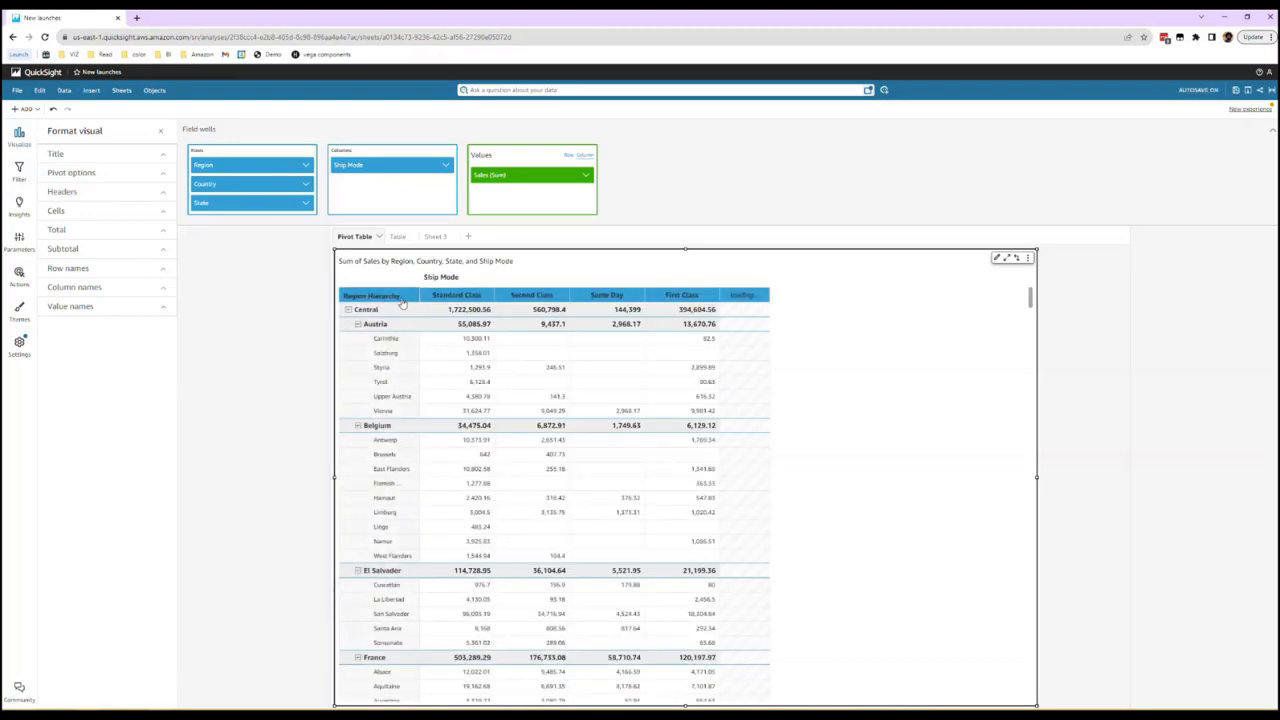
click(406, 300)
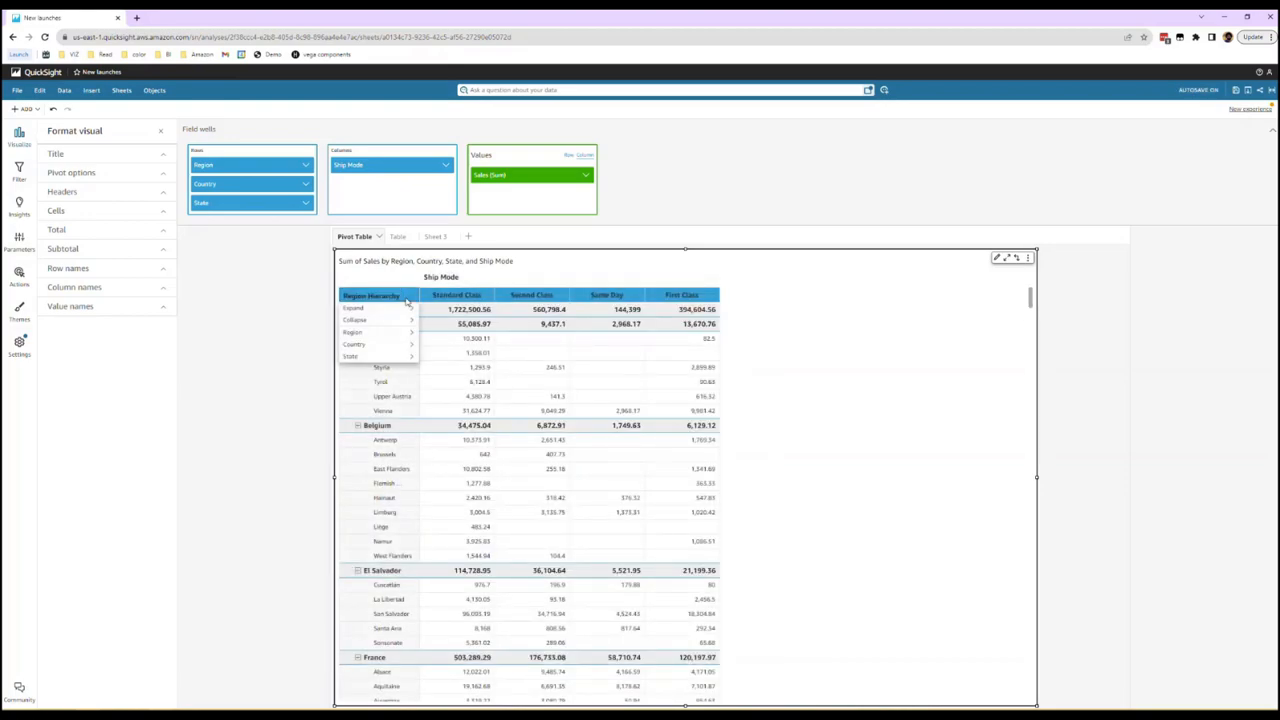
mouse_move(401, 334)
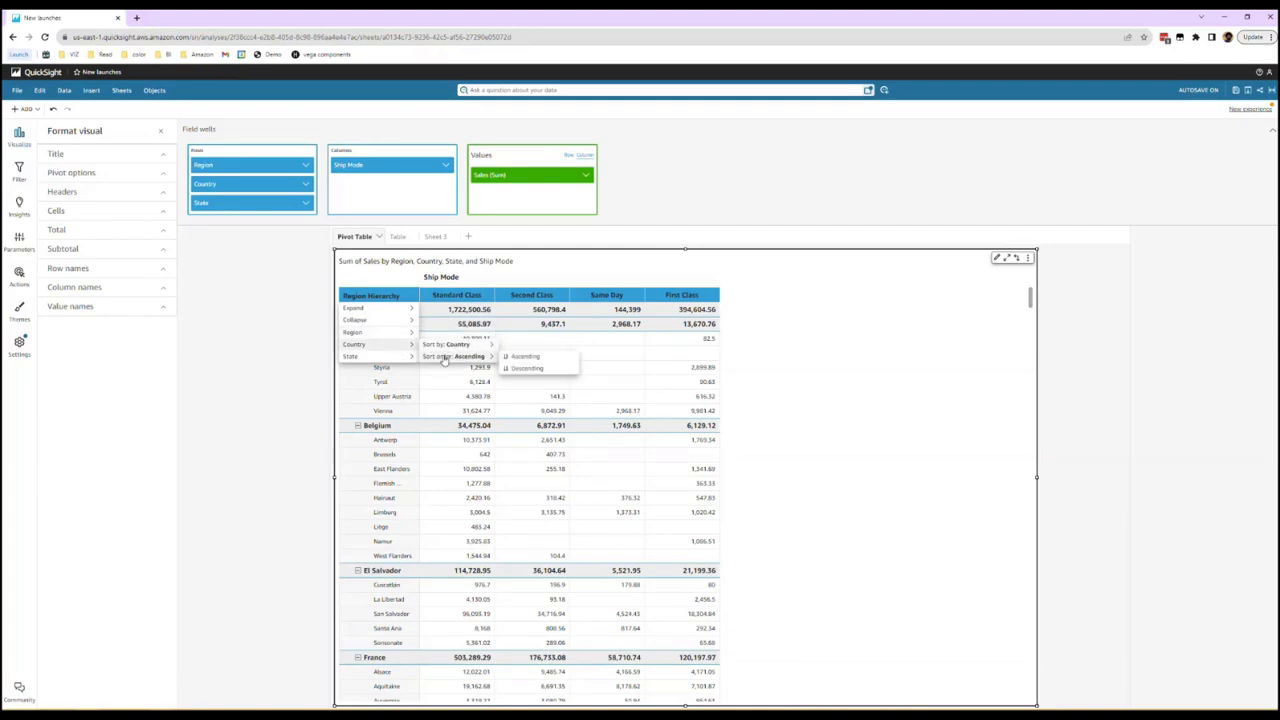
click(458, 386)
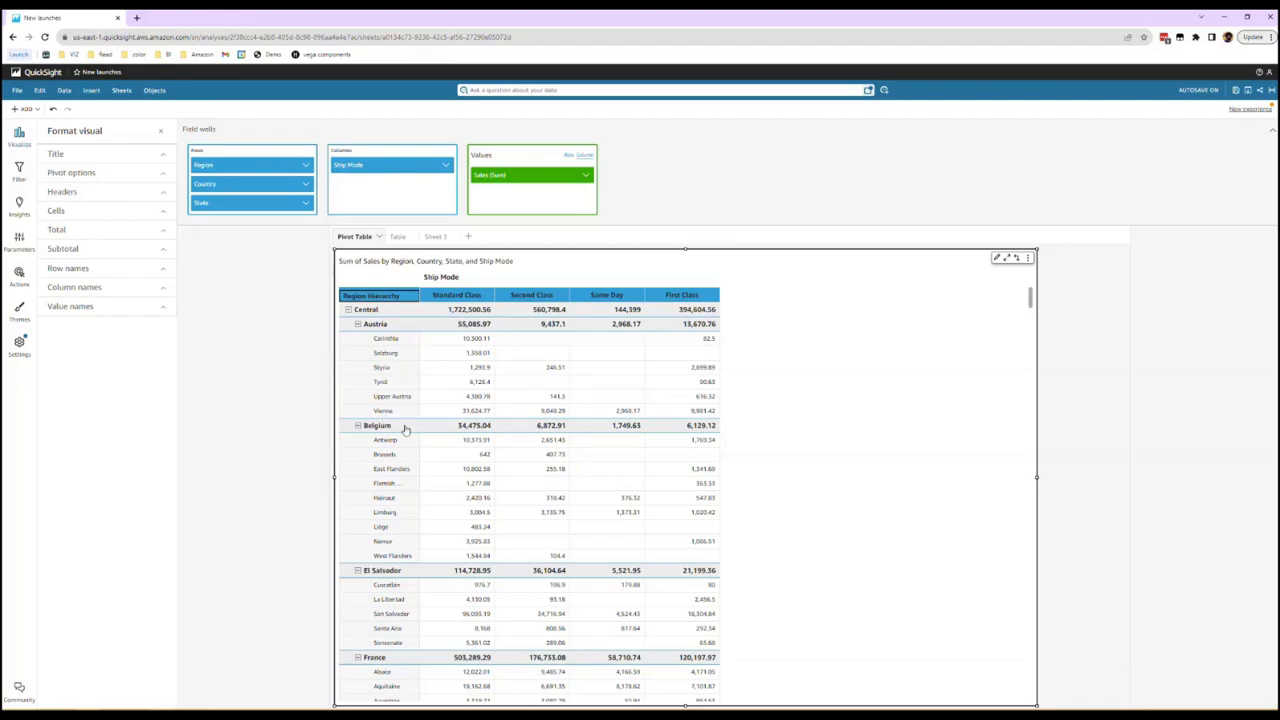
- Collapse all levels of the region hierarchy so that only the regions are listed
click(396, 297)
mouse_move(392, 319)
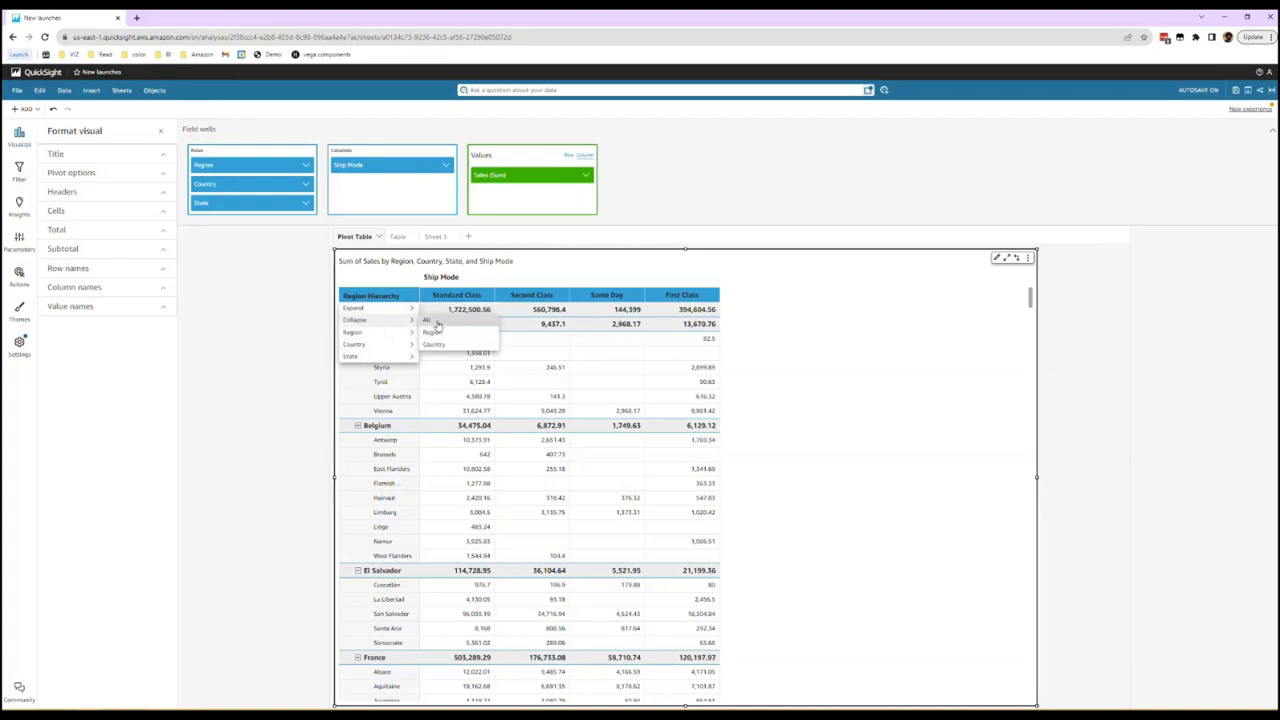
click(437, 324)
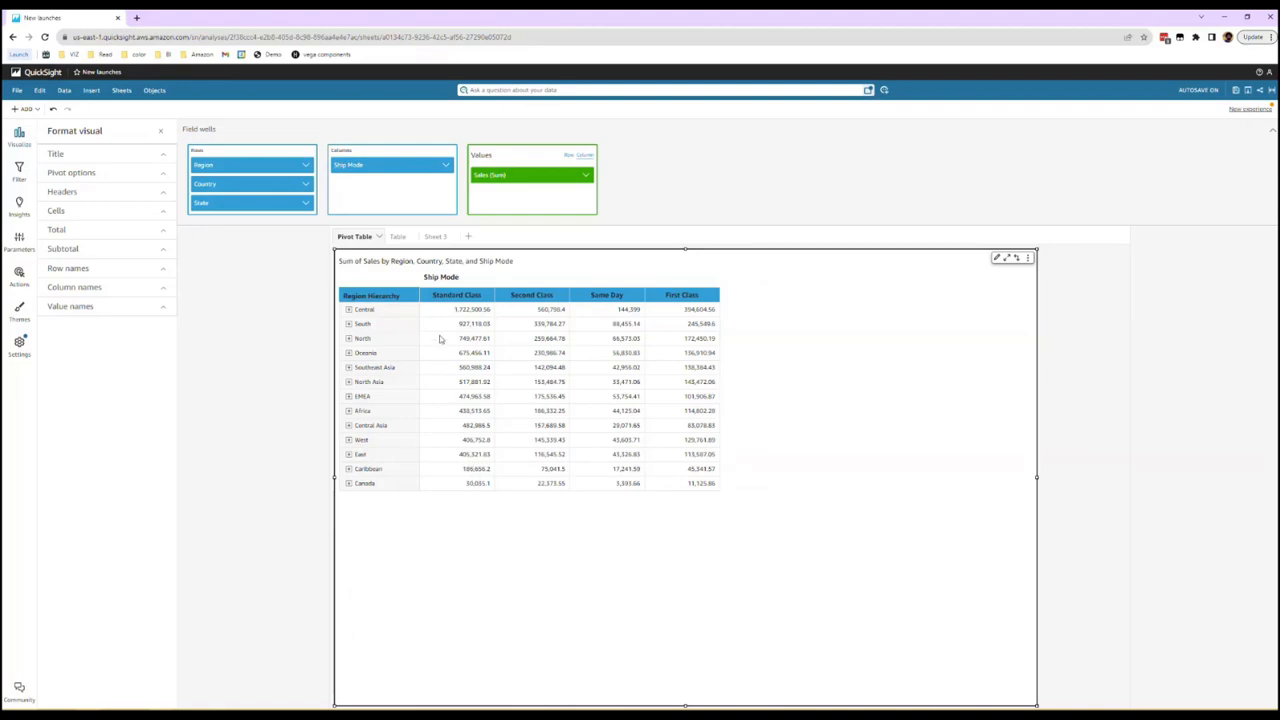
- Show column totals in the region pivot table, and check the sort options of the Region level
click(95, 232)
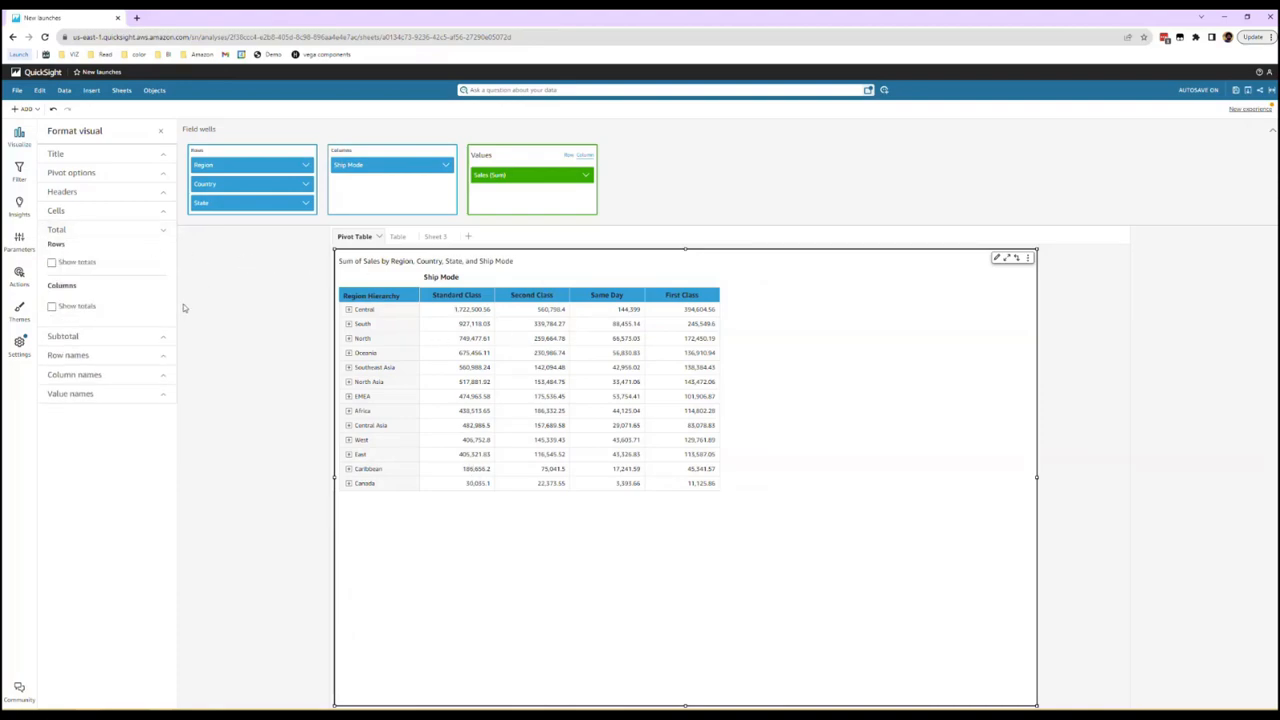
click(85, 306)
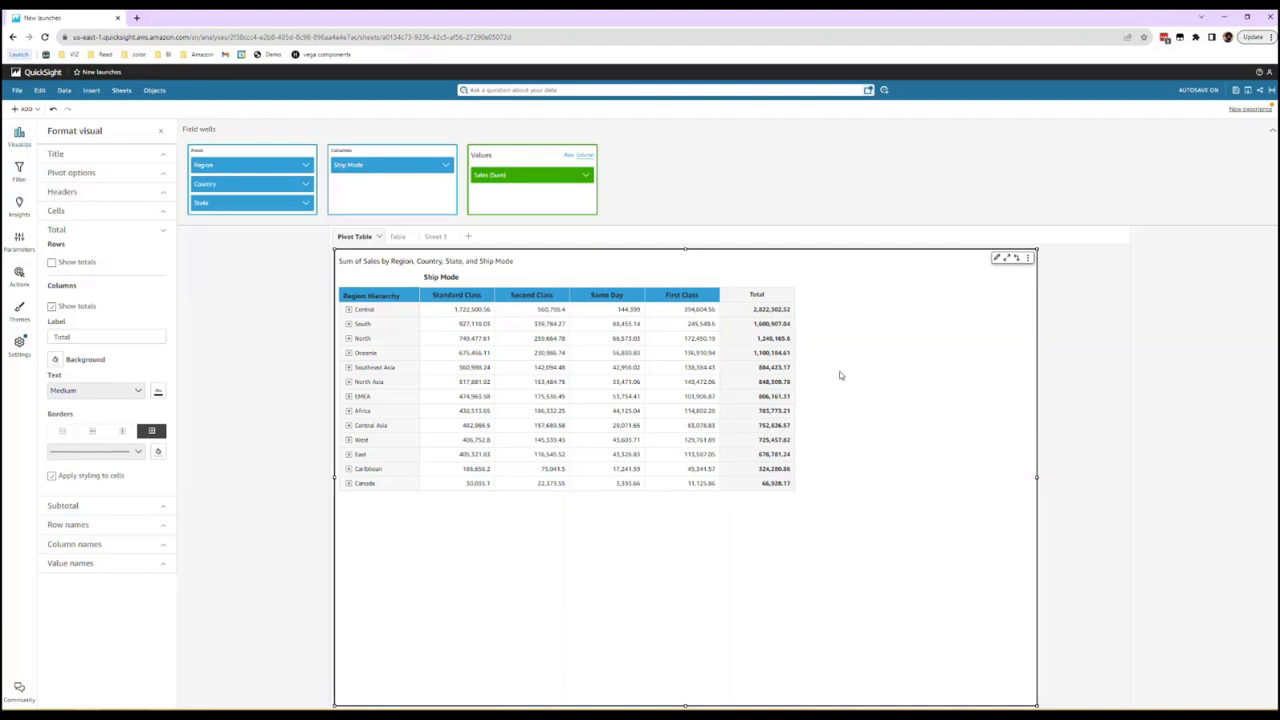
click(402, 299)
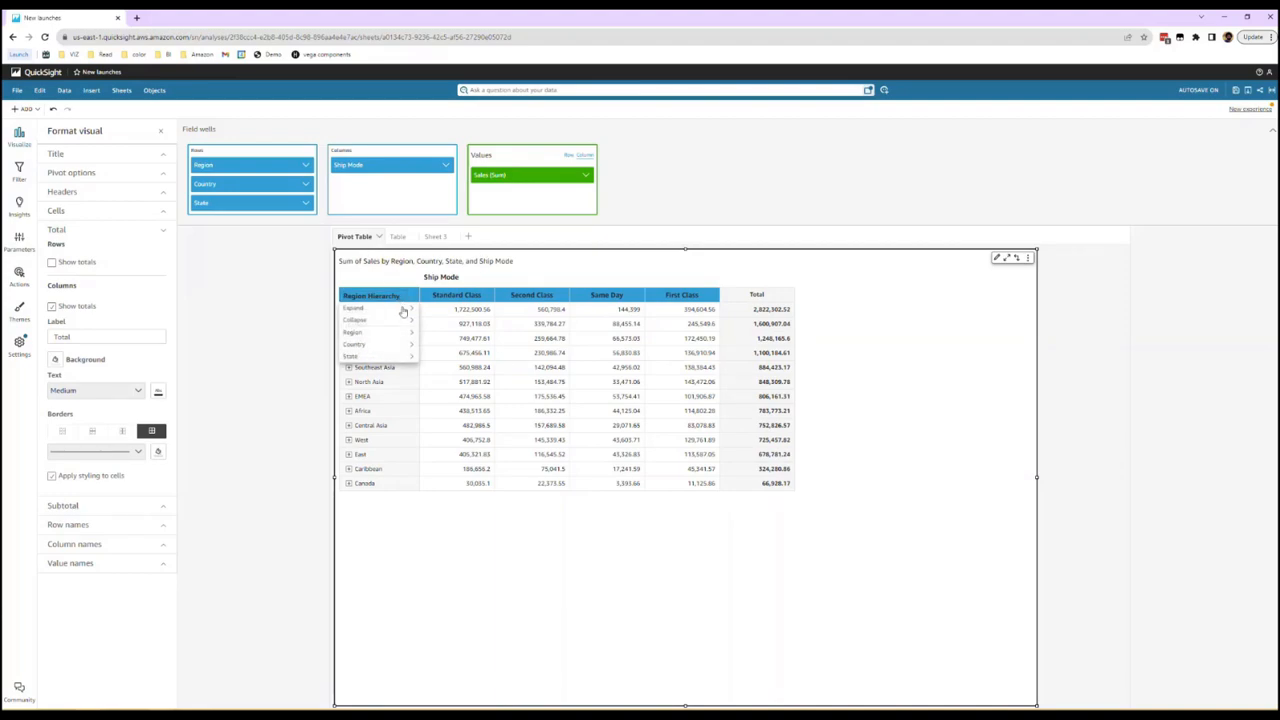
mouse_move(400, 332)
mouse_move(446, 338)
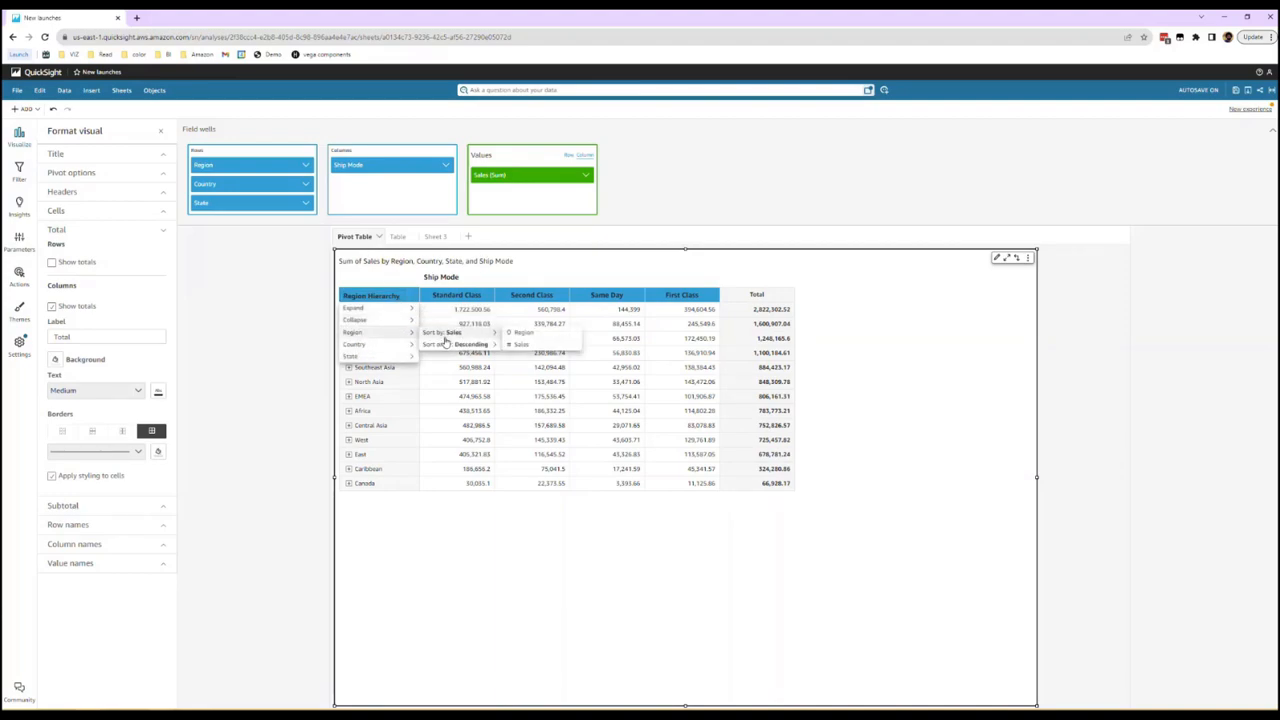
click(970, 297)
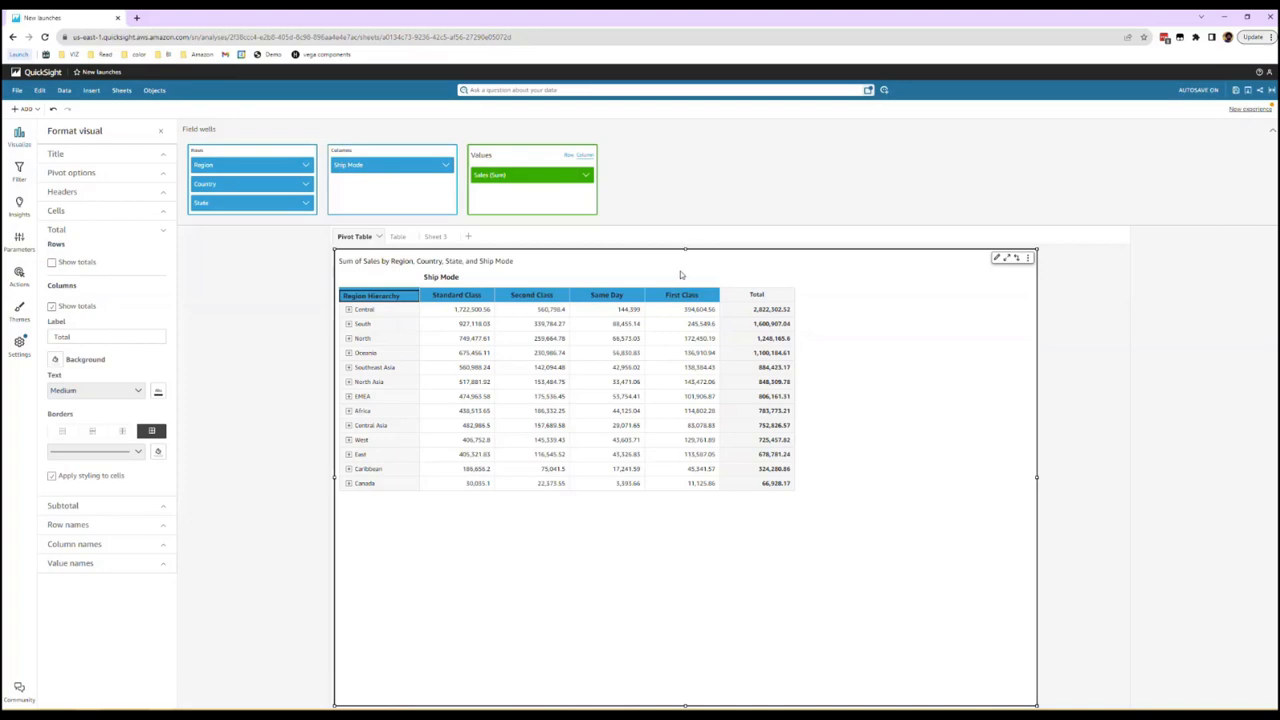
- Expand the Central region by one level to list its countries, and collapse it again
click(386, 316)
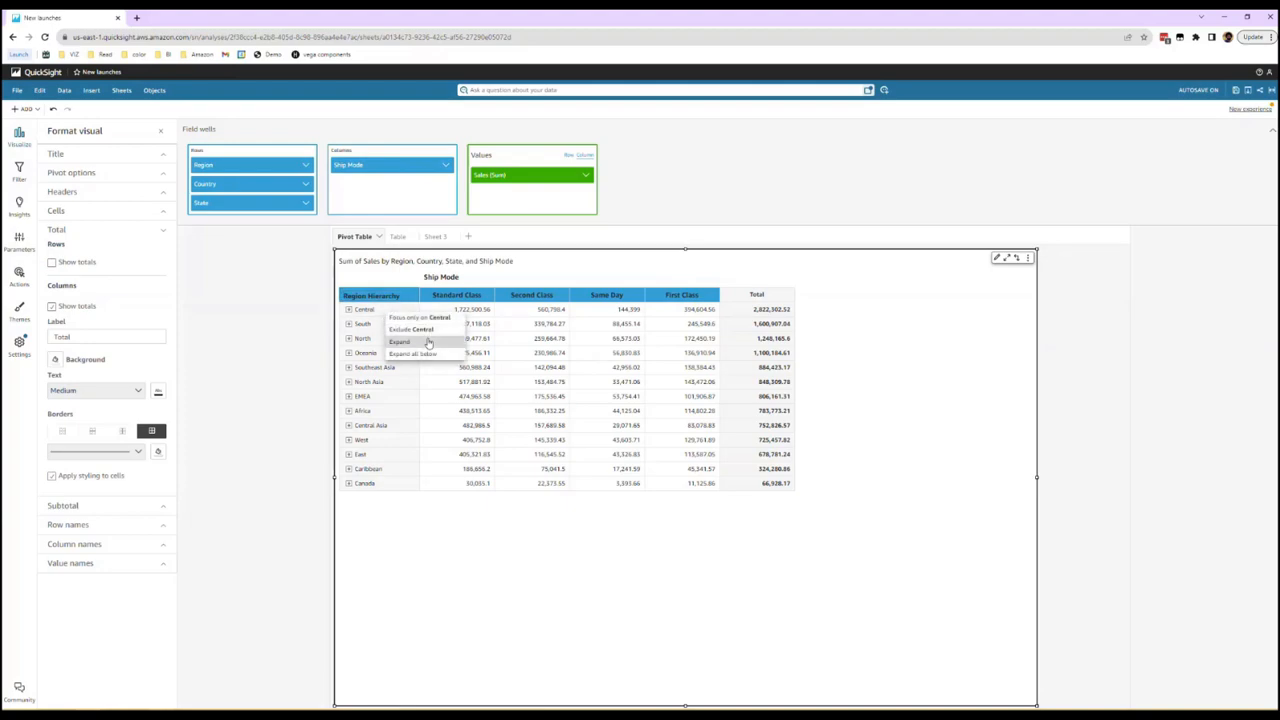
click(427, 341)
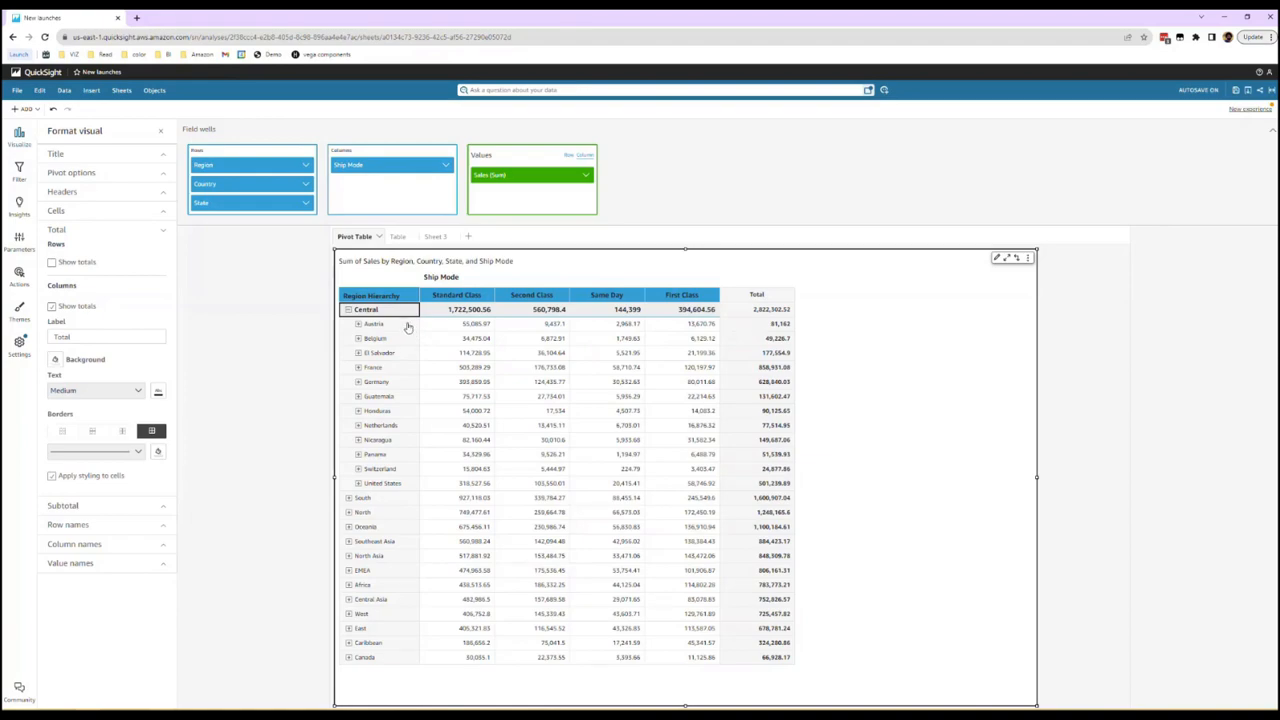
click(347, 310)
- Expand all levels below the Central region down to the states, and collapse the region again
click(389, 312)
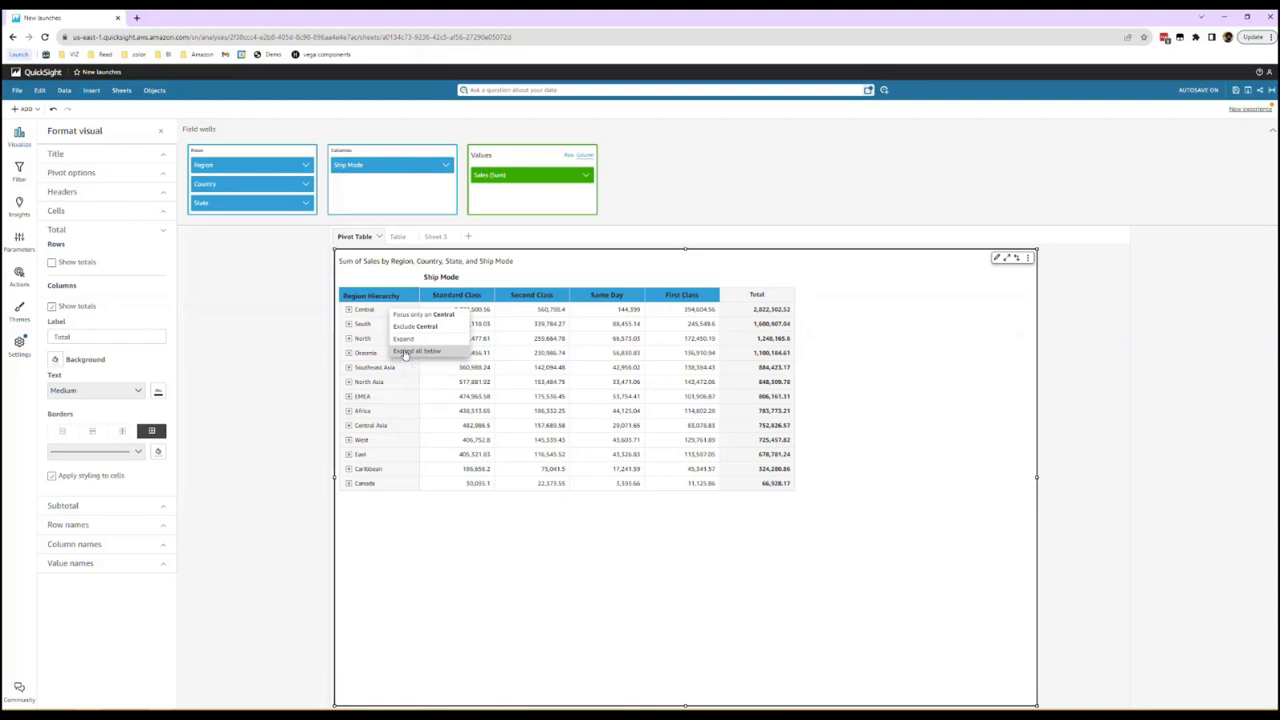
click(404, 352)
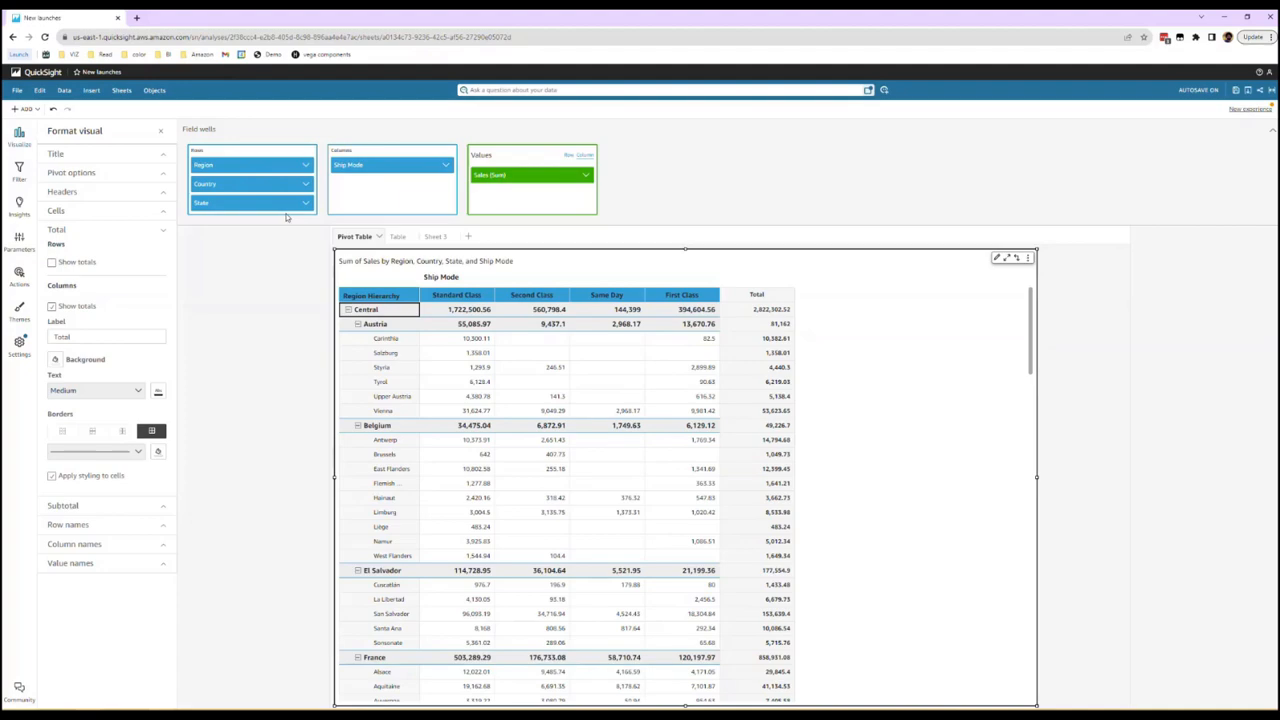
click(348, 310)
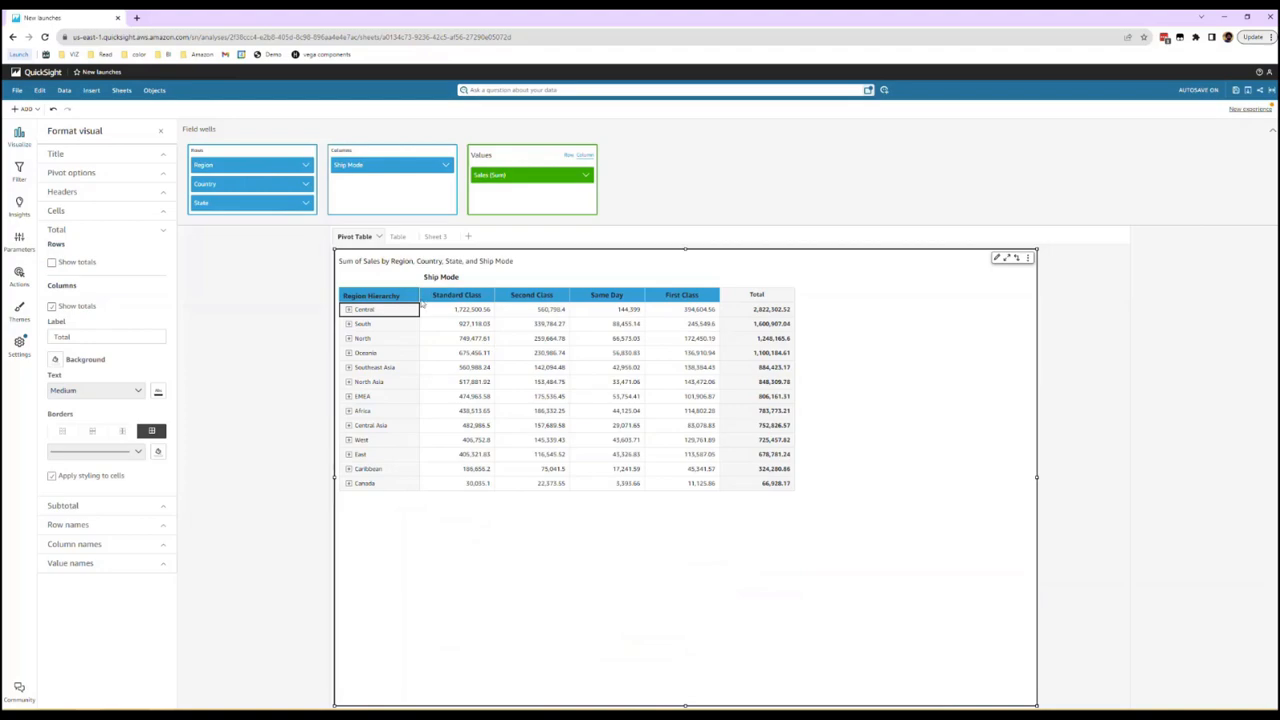
- Check the sort and filter options of the Standard Class and Second Class column headers without applying any
click(435, 300)
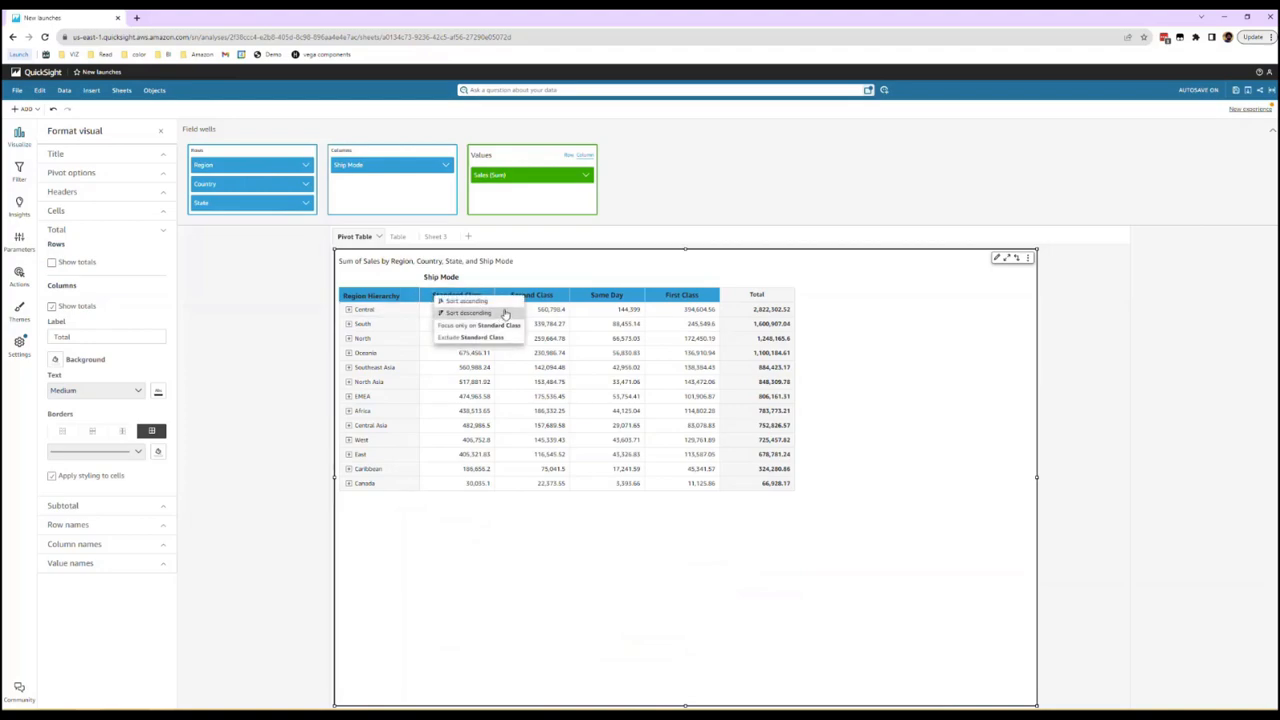
click(563, 305)
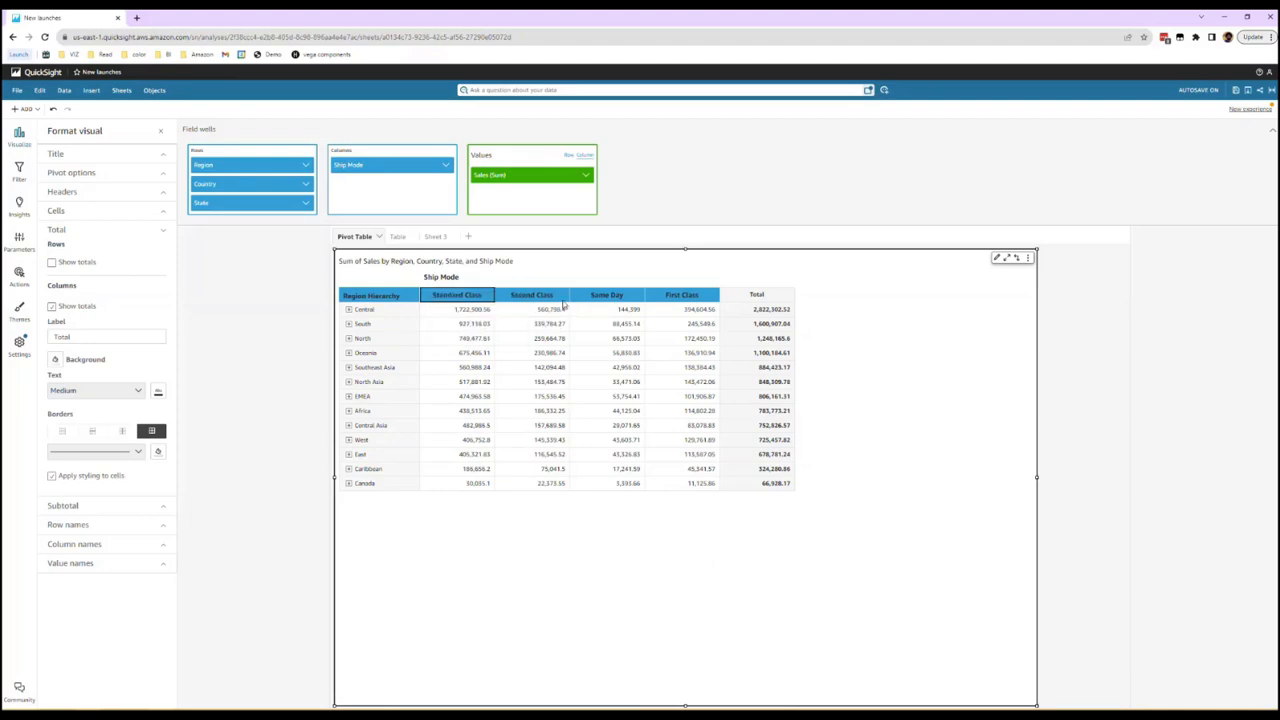
click(565, 306)
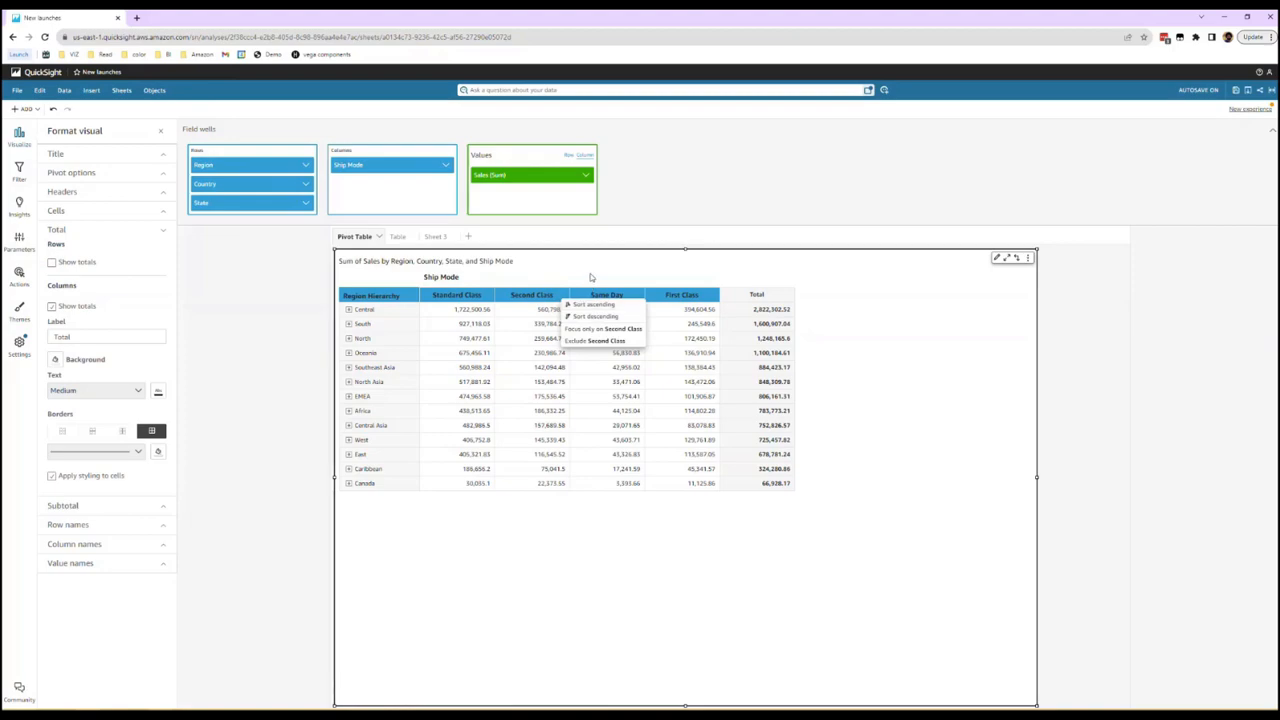
click(591, 280)
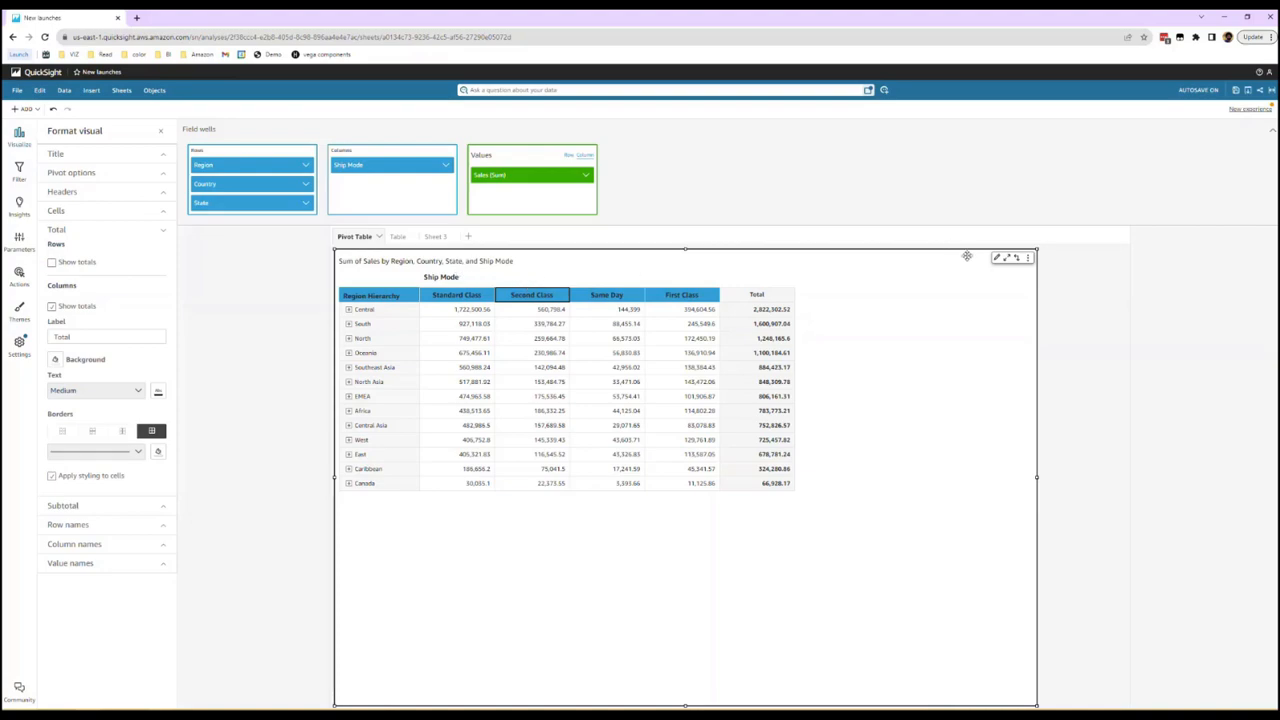
- Hide collapsed columns in the Tabular Layout pivot table, and widen its Category column to fit the full category names
scroll(1060, 284, down, 3)
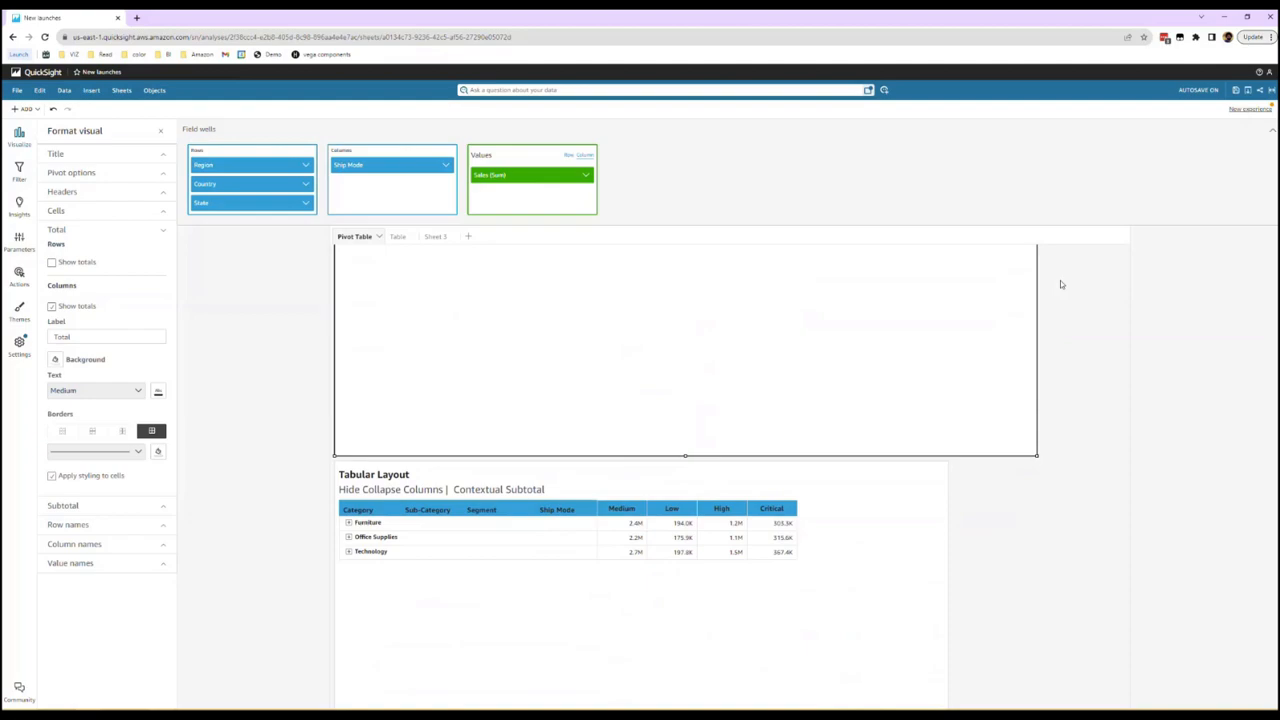
scroll(1060, 284, down, 1)
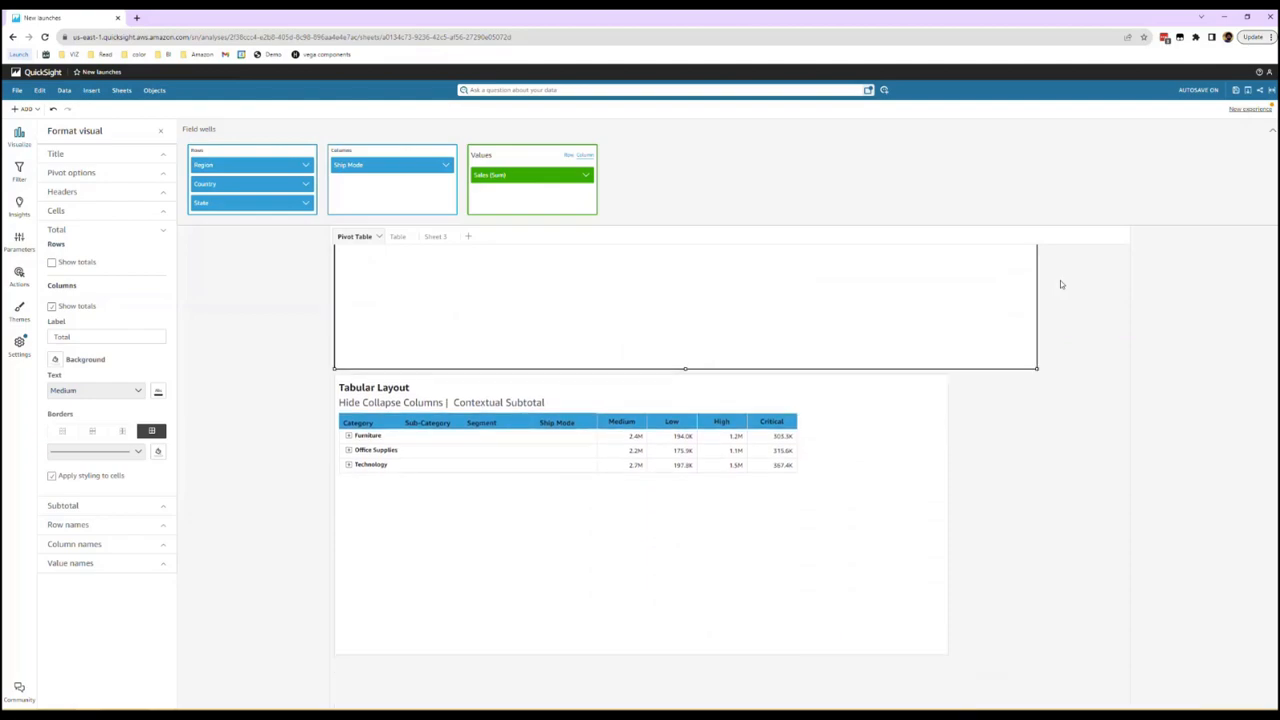
click(868, 446)
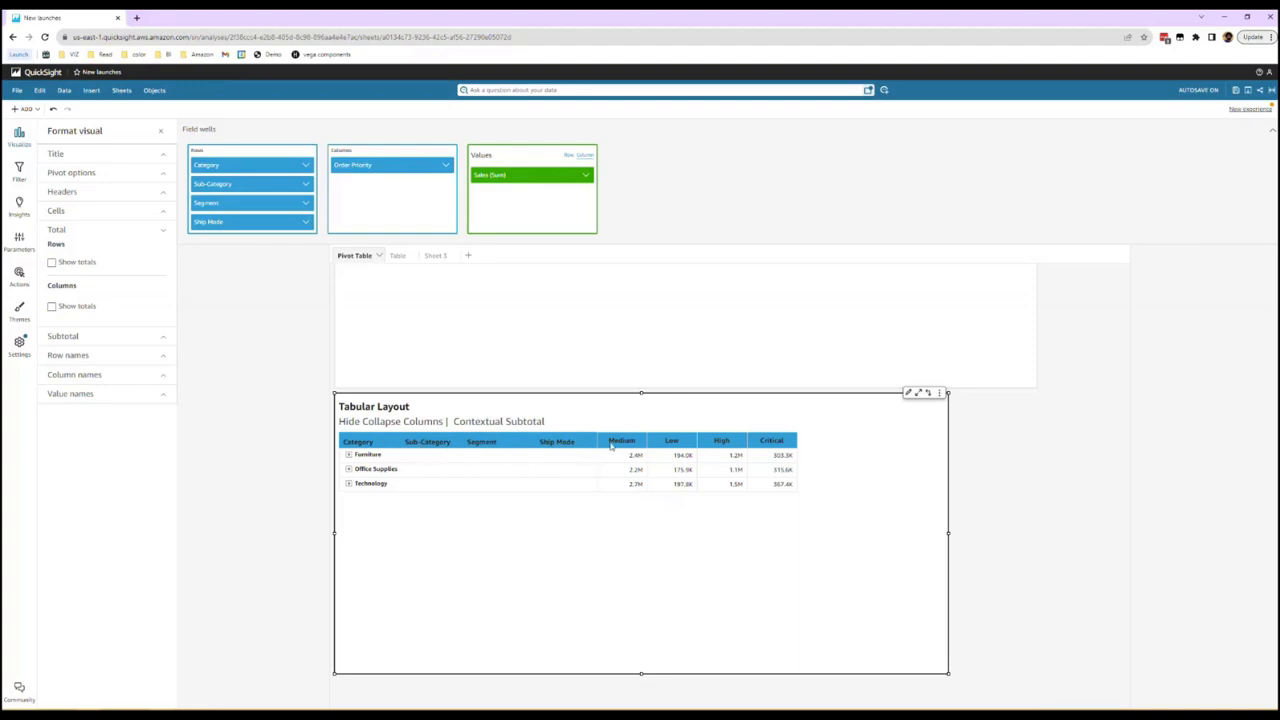
click(131, 175)
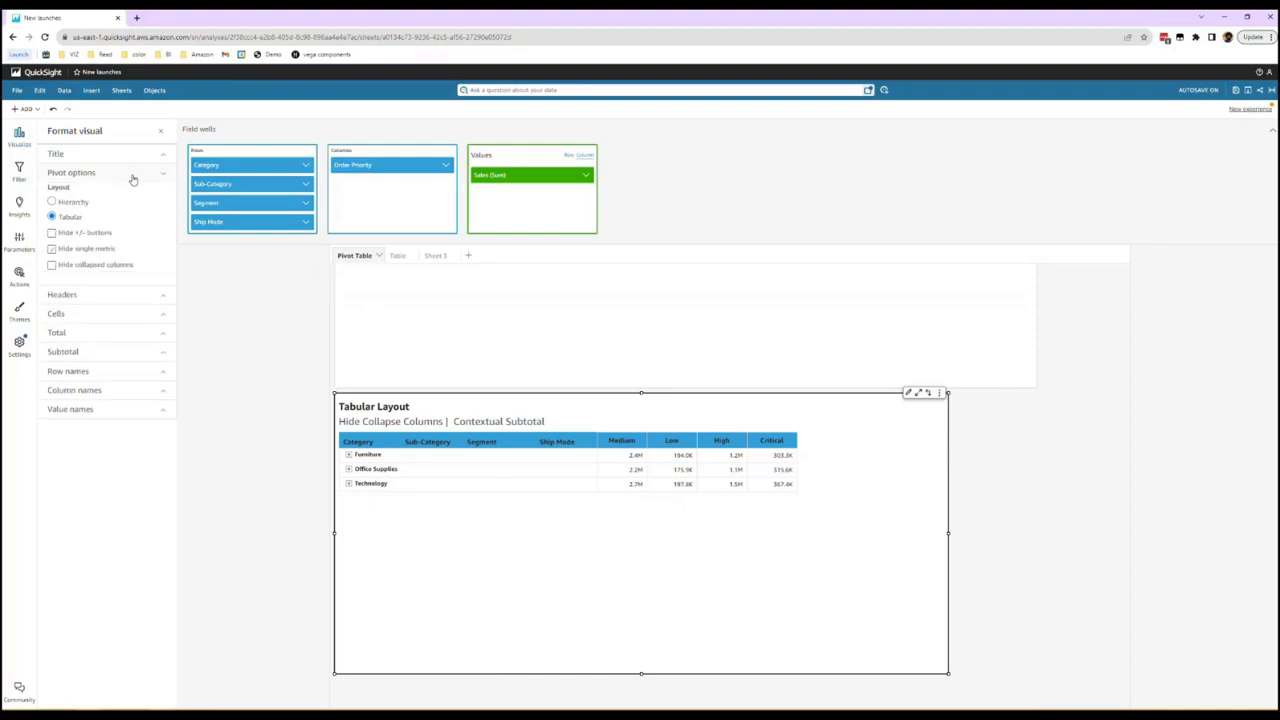
click(95, 266)
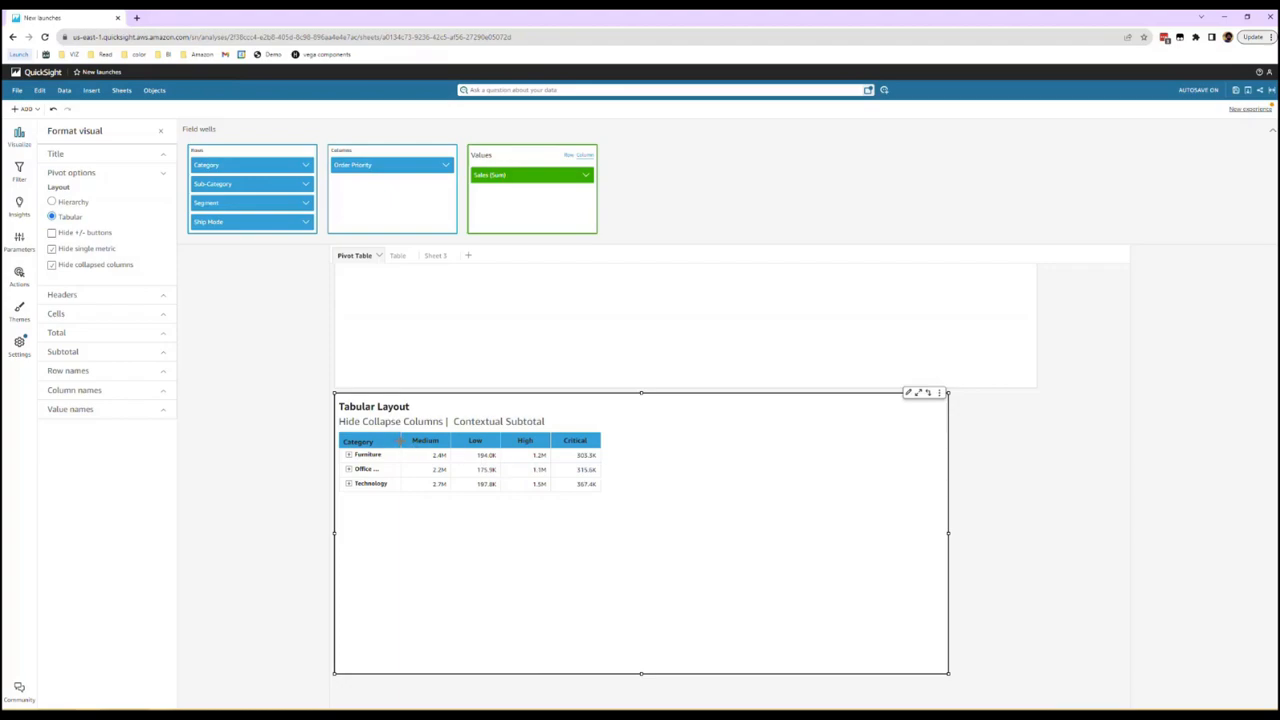
drag(412, 441, 430, 446)
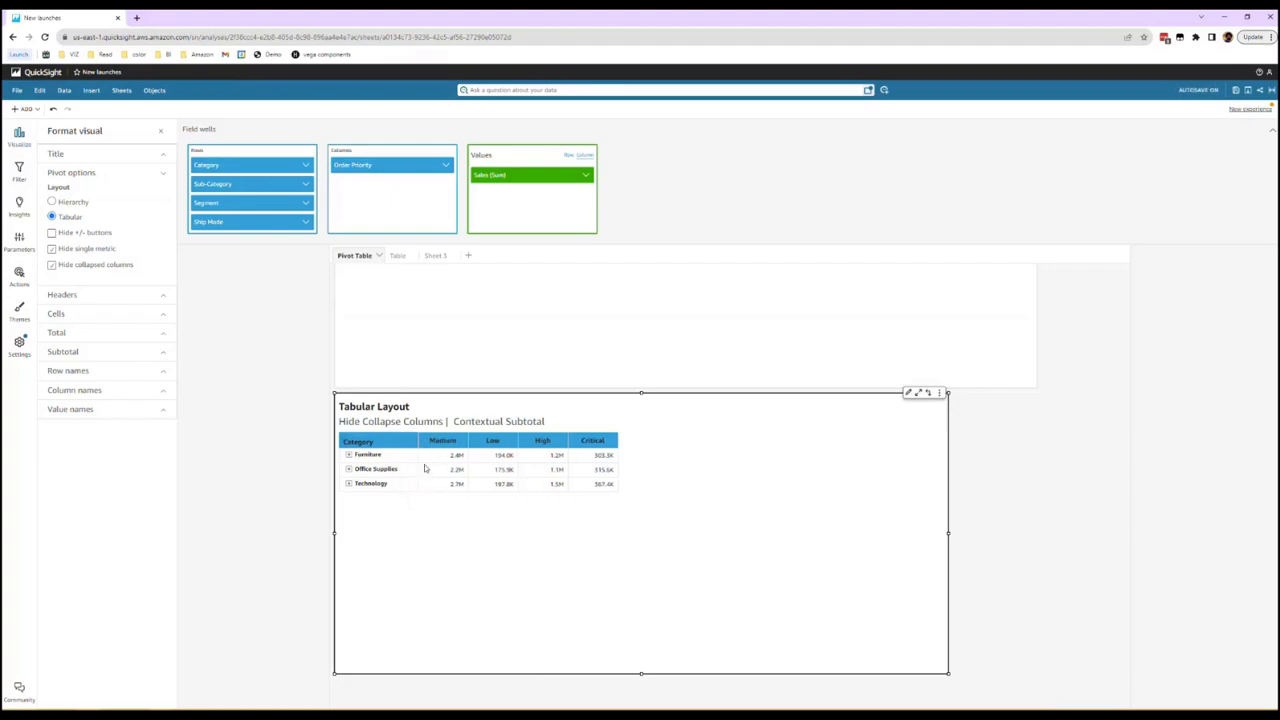
- Expand Furniture and its Bookcases sub-category in the Tabular Layout pivot table, and collapse the Sub-Category level again
click(349, 455)
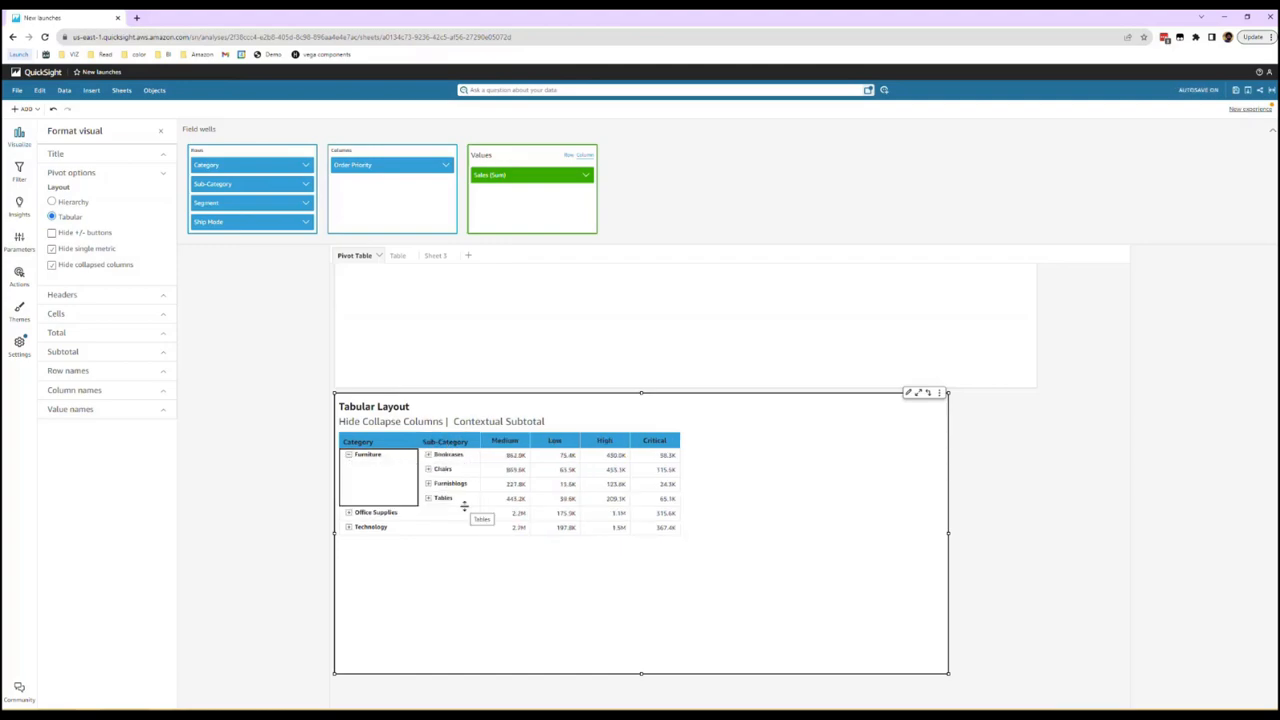
click(428, 455)
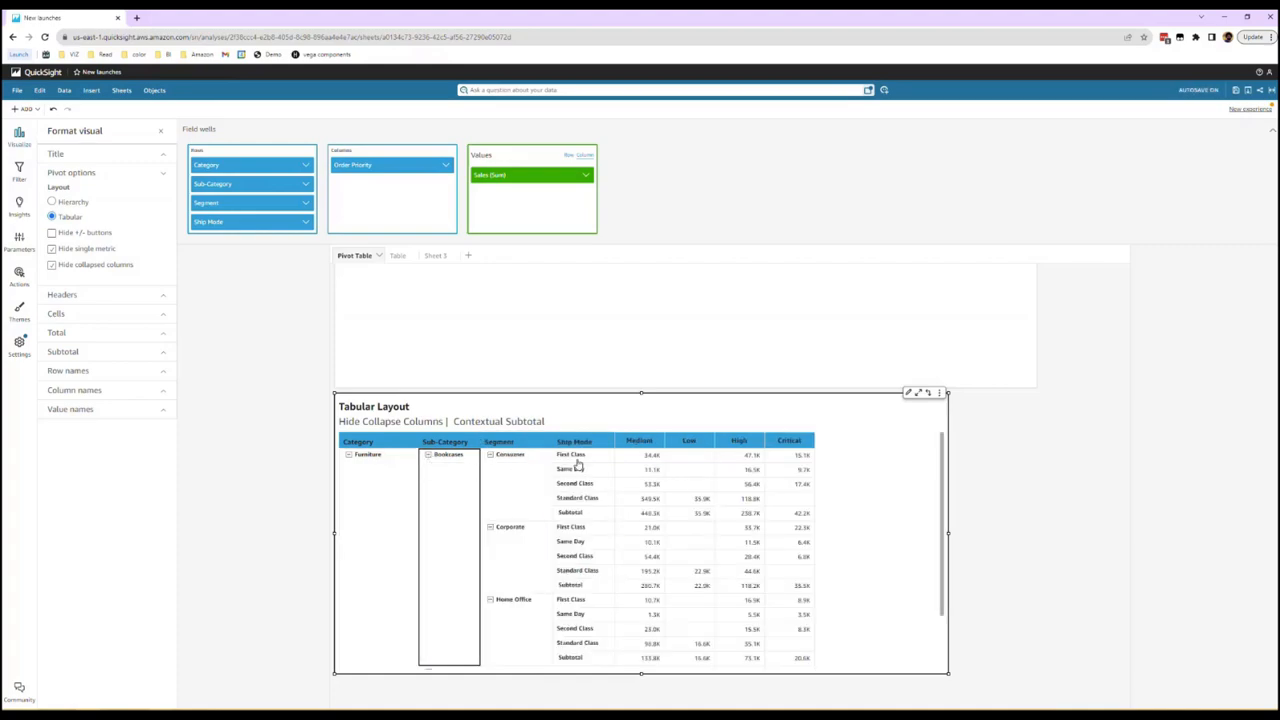
click(449, 448)
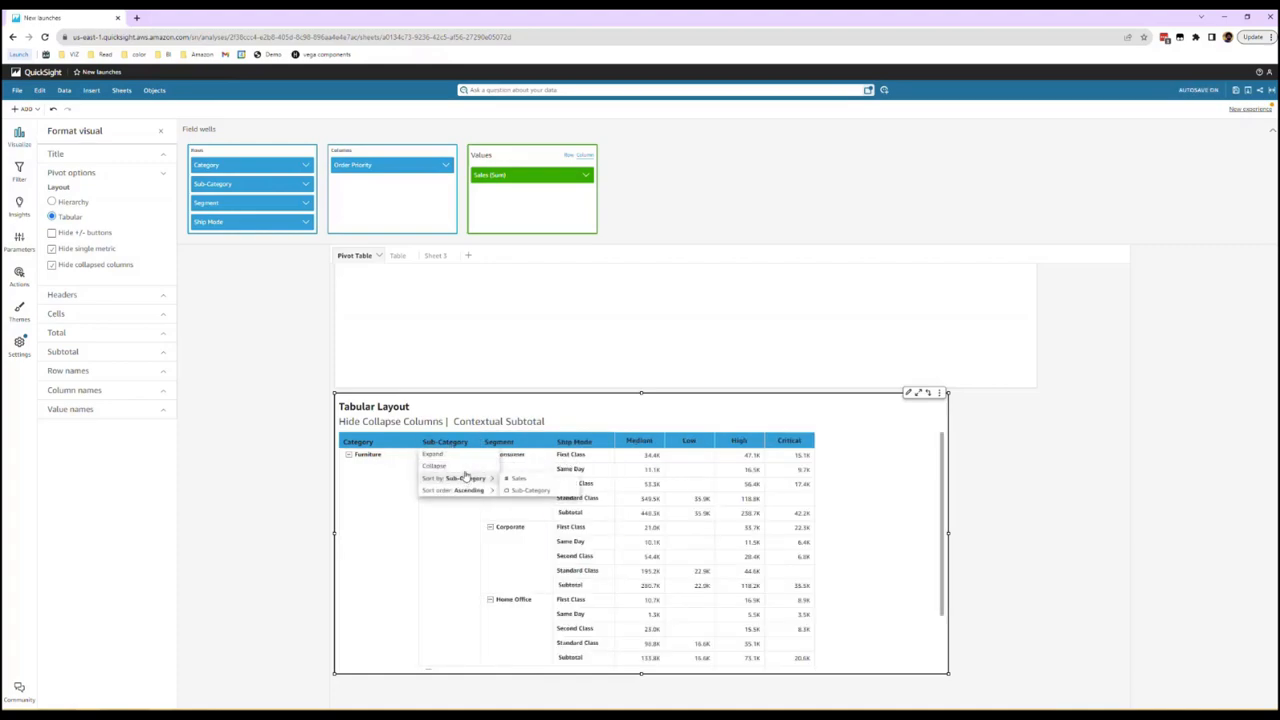
click(462, 467)
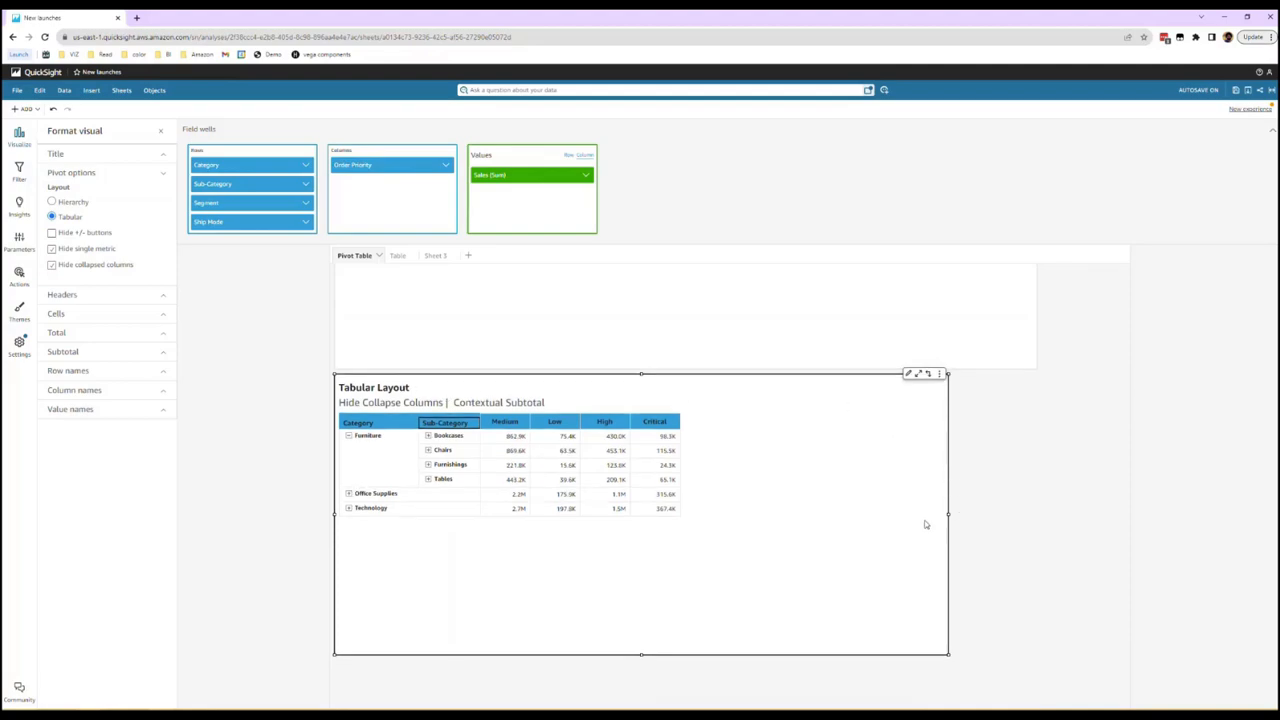
- Shrink the Tabular Layout visual, and switch the region pivot table above it to the Tabular layout
drag(952, 658, 871, 555)
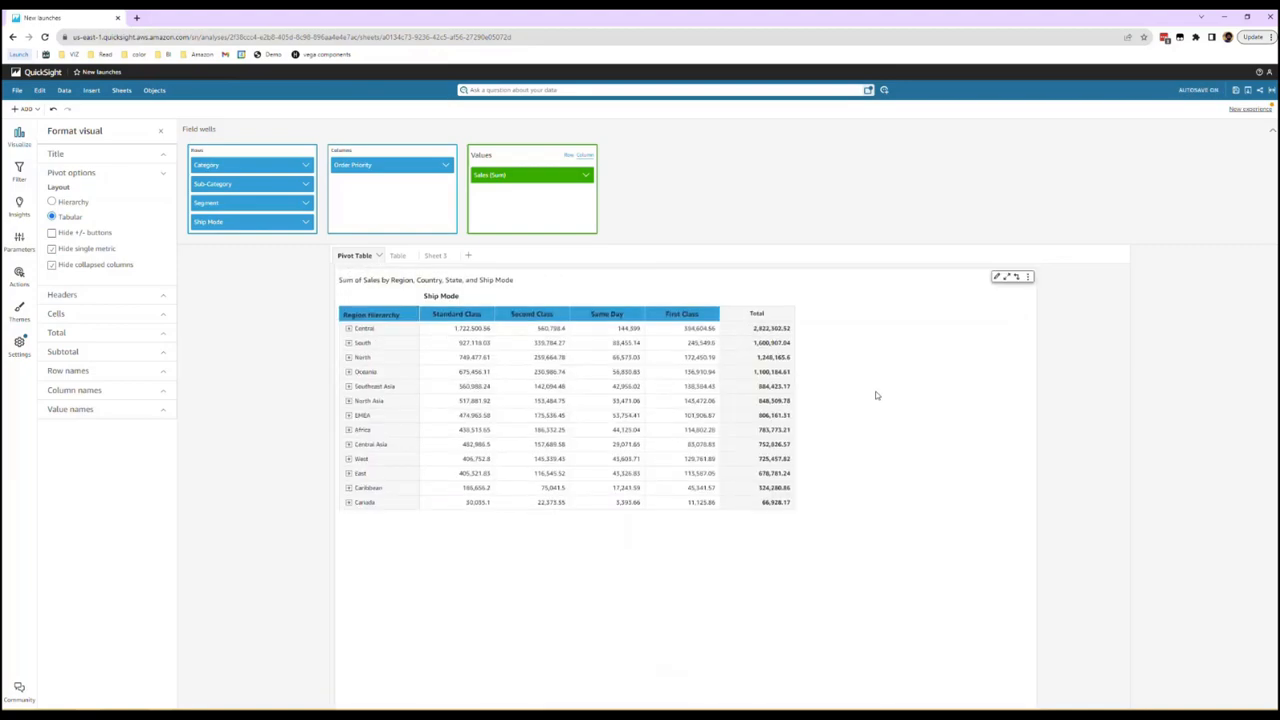
click(874, 393)
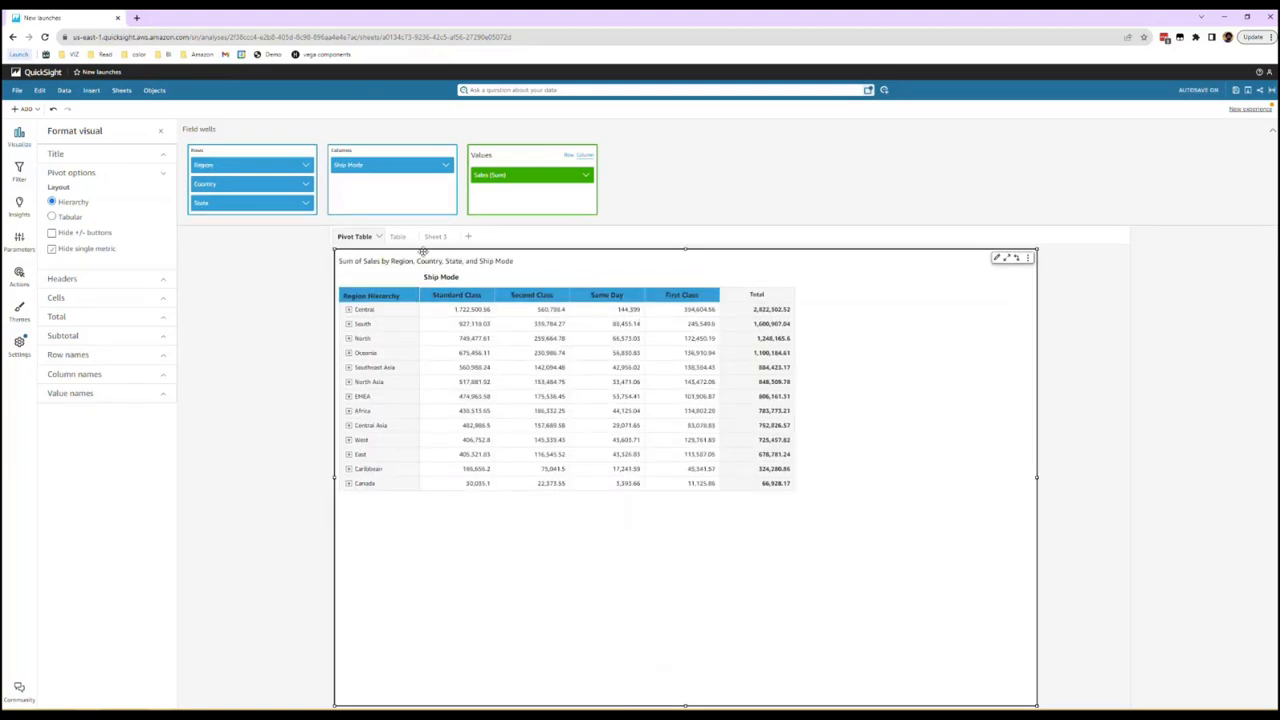
click(70, 217)
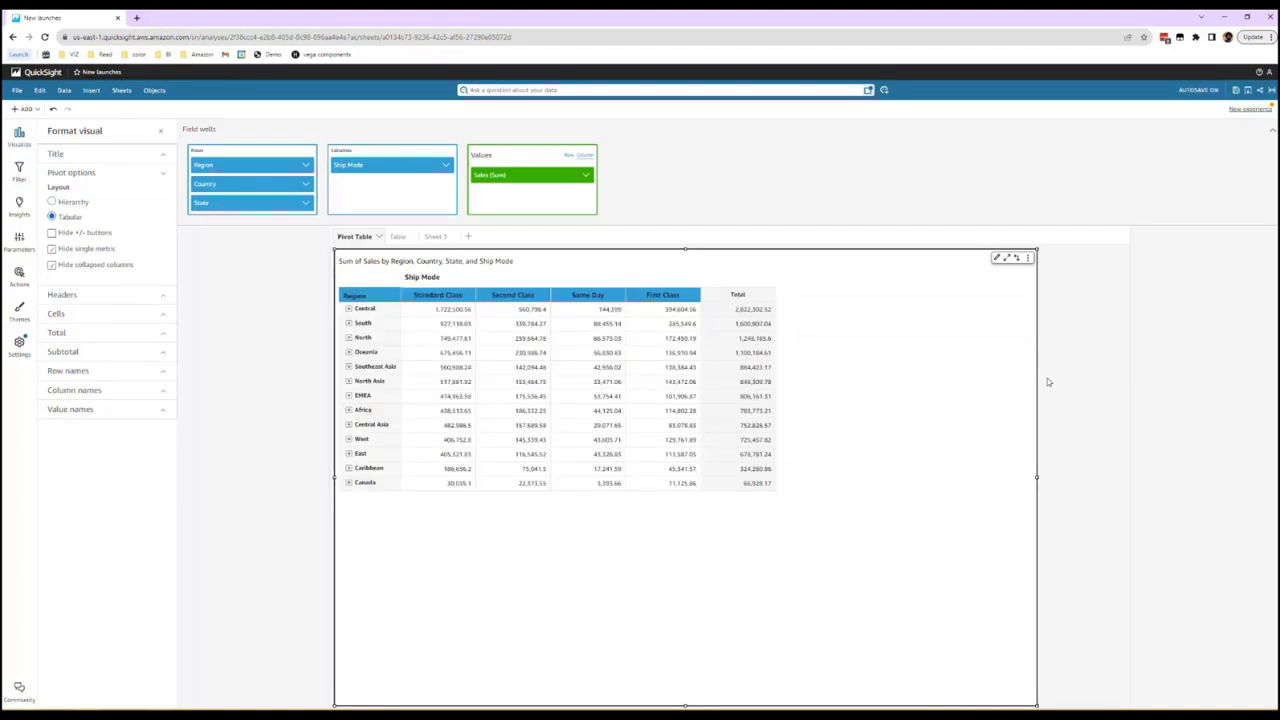
- Collapse all levels of the Tabular Layout pivot table, and expand all of them from Category down to Ship Mode
scroll(1038, 372, down, 4)
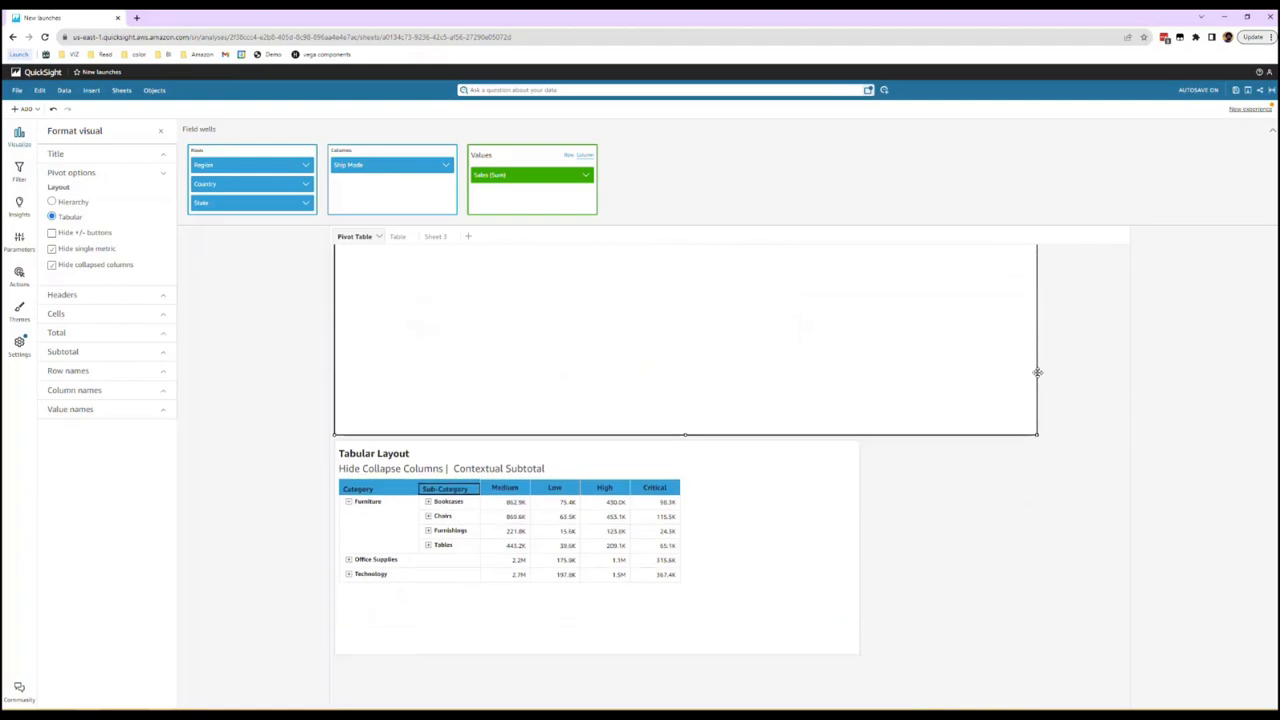
click(780, 478)
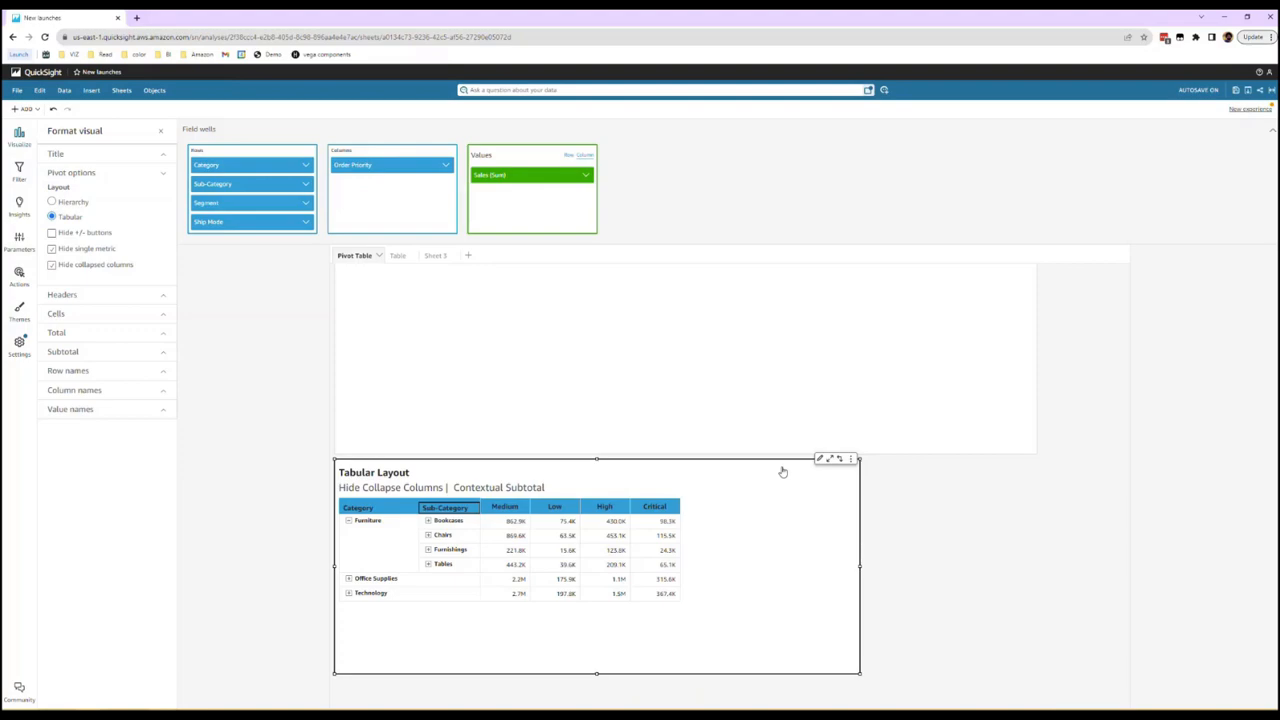
click(406, 519)
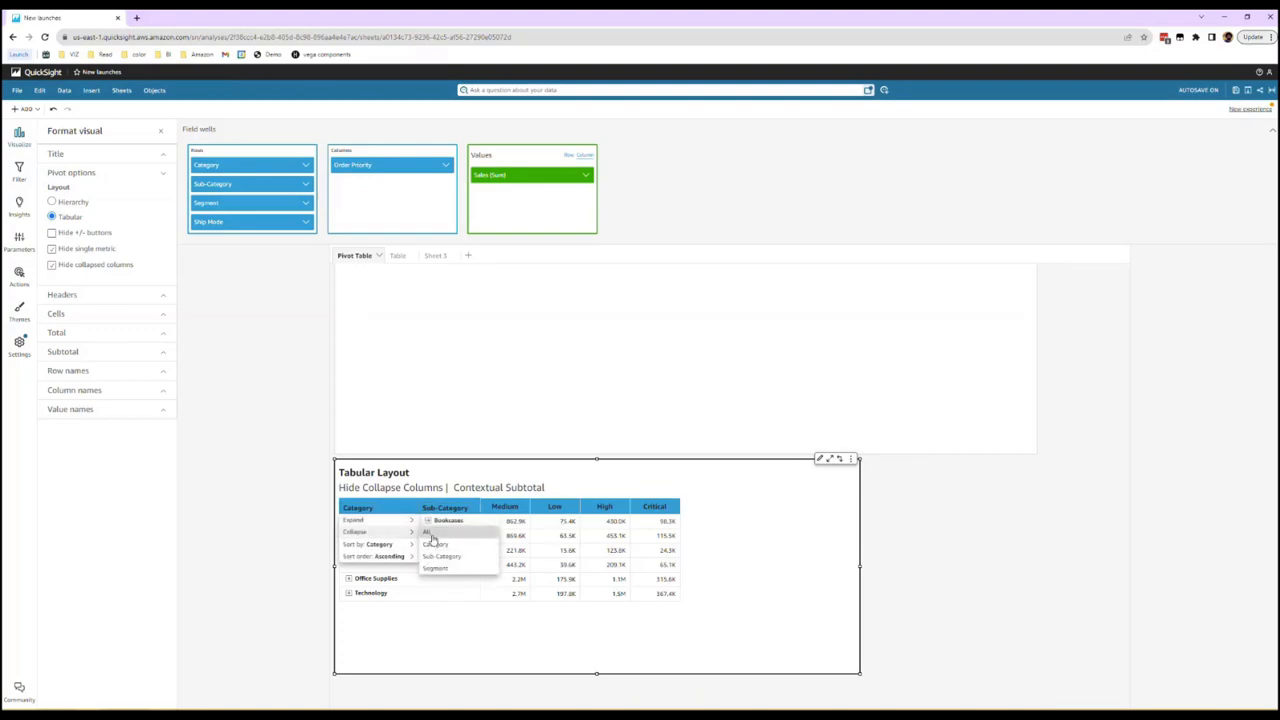
click(428, 534)
click(395, 512)
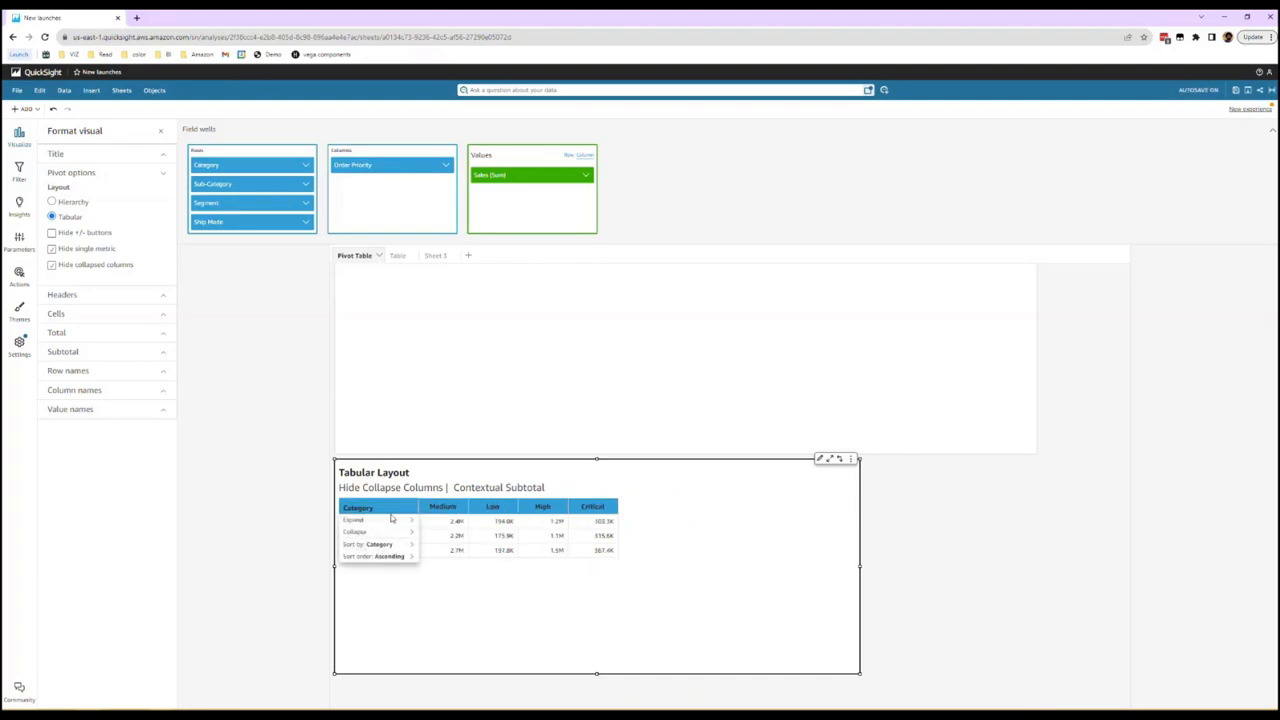
mouse_move(386, 524)
click(434, 524)
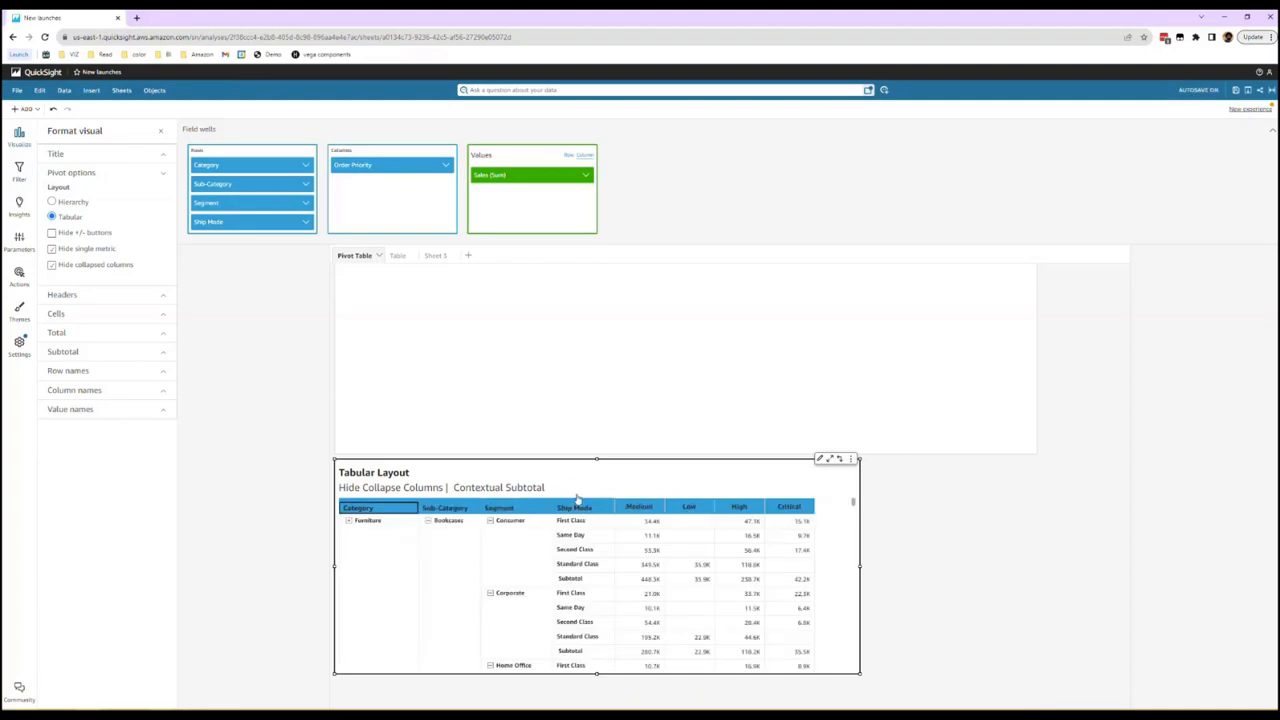
- Enlarge the Tabular Layout visual so that it is taller and slightly wider than the region pivot table above
drag(885, 685, 1049, 686)
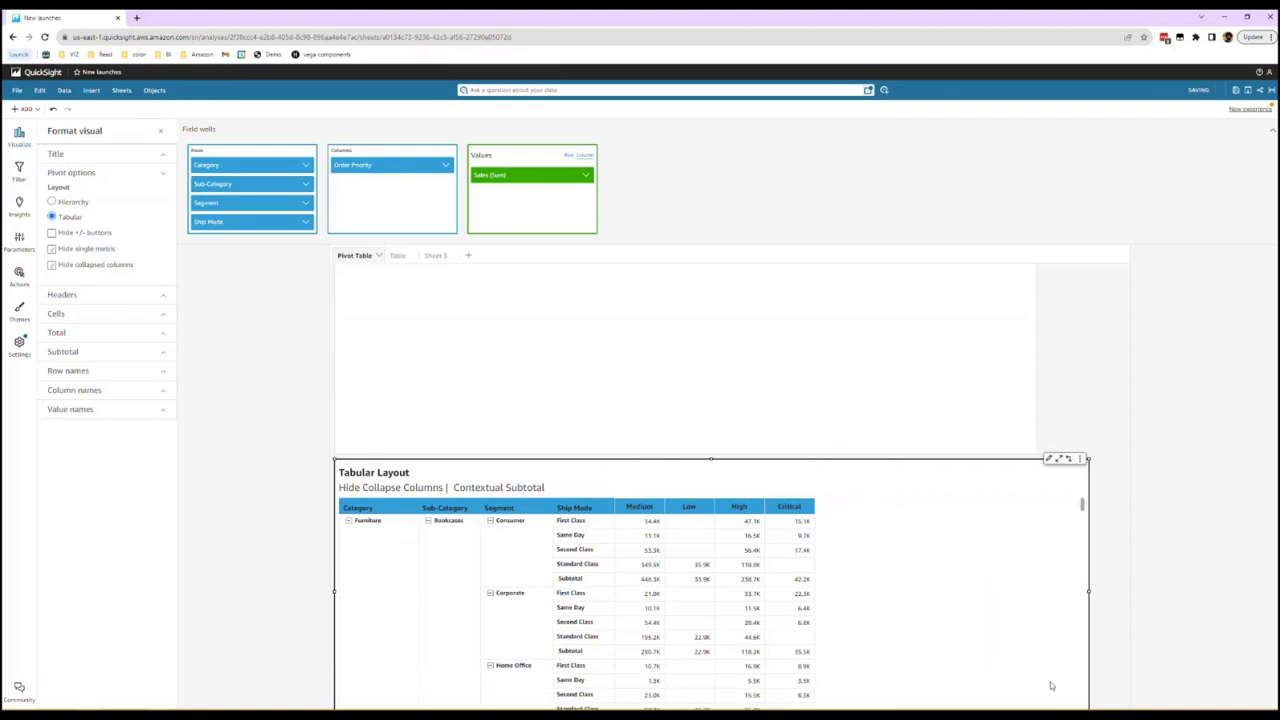
scroll(974, 591, down, 3)
scroll(1085, 515, up, 5)
scroll(1087, 510, down, 3)
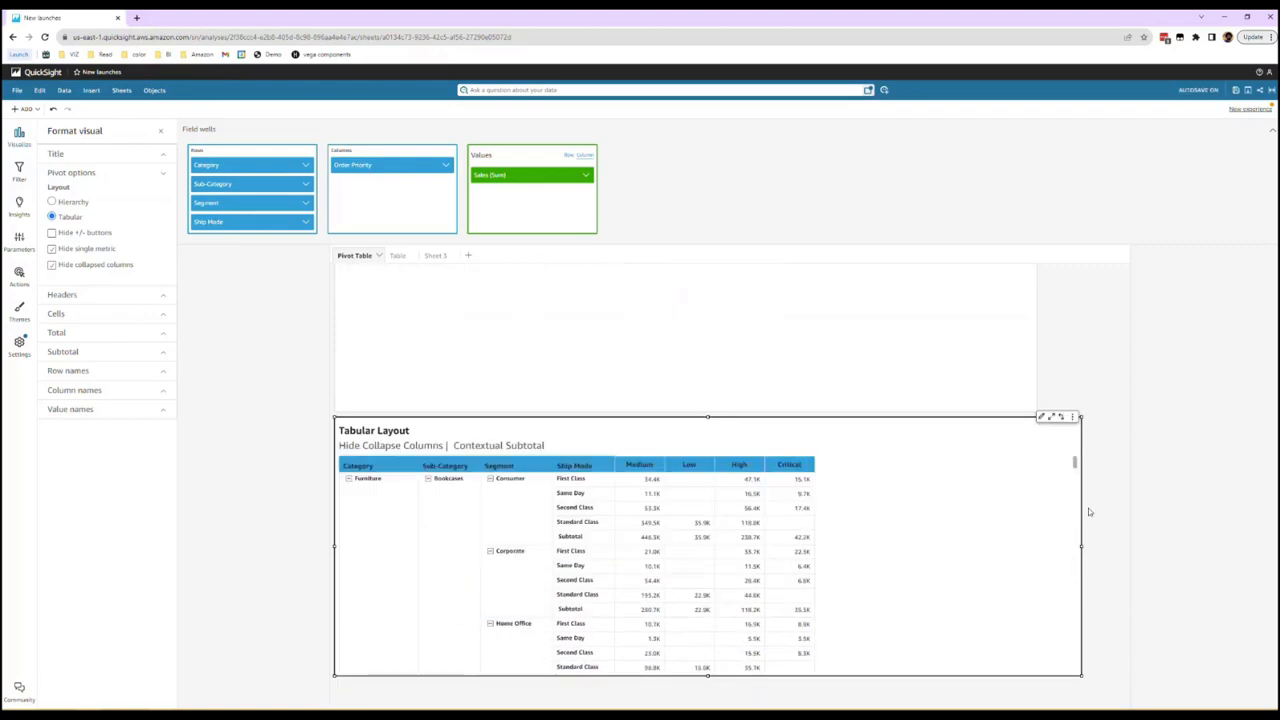
scroll(968, 542, up, 4)
scroll(1111, 529, down, 4)
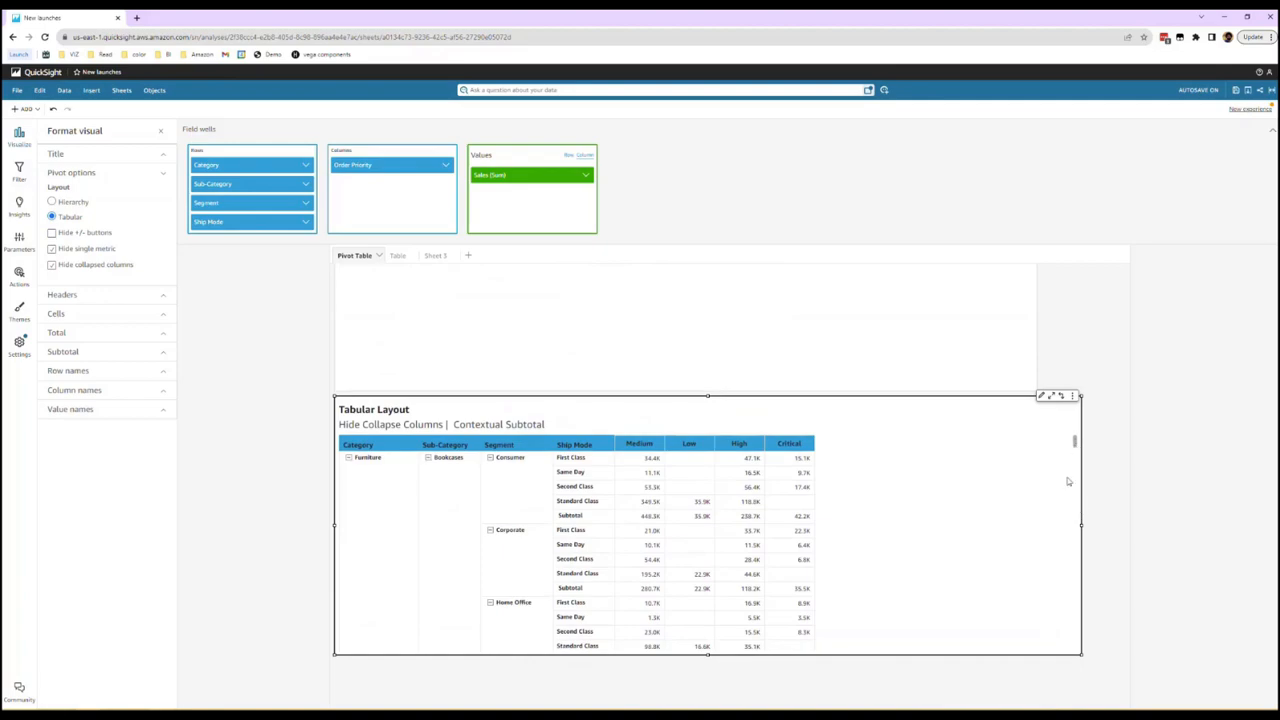
- Extend the Tabular Layout visual downward and apply its row subtotal styling to headers only
drag(1079, 657, 1082, 712)
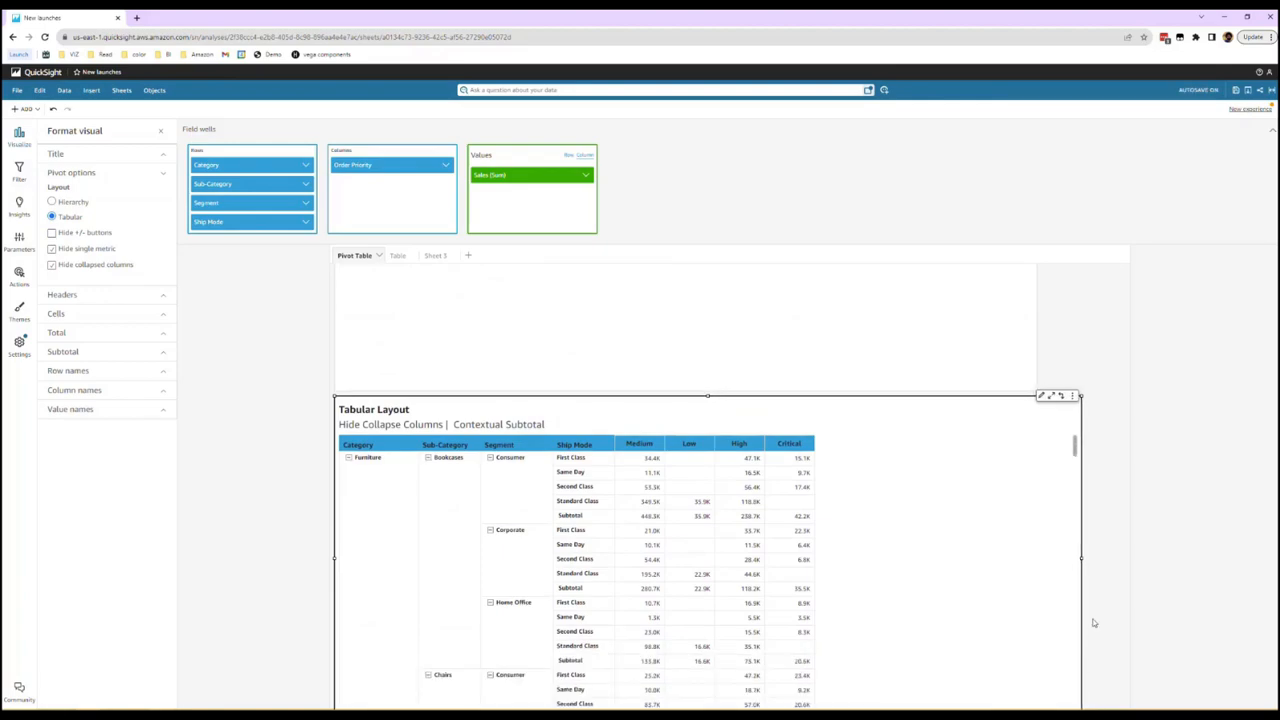
scroll(1094, 623, down, 1)
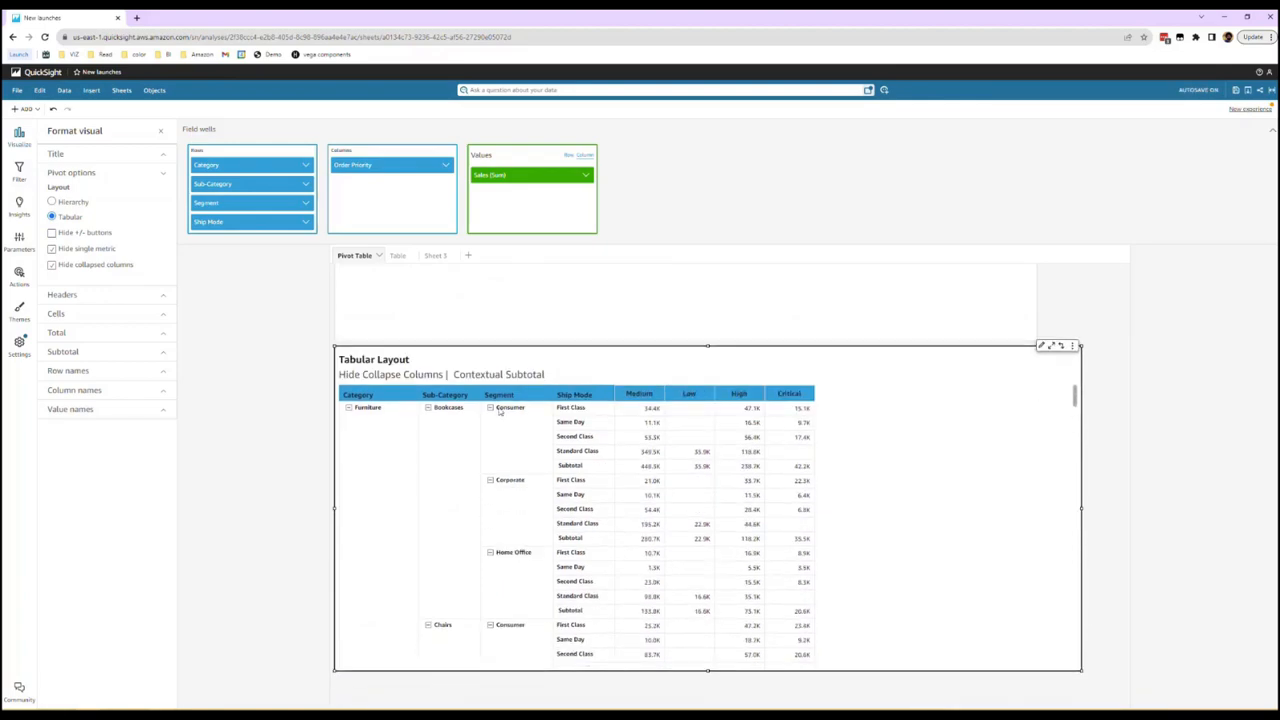
click(1041, 346)
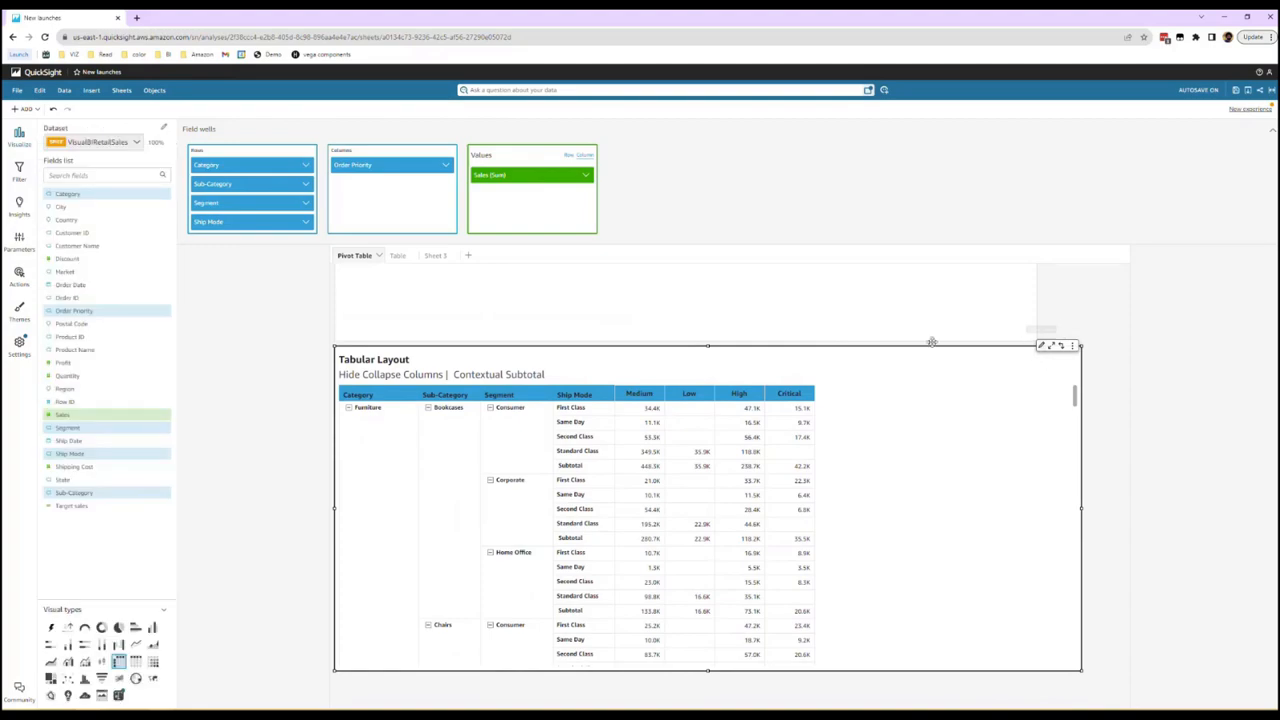
click(1041, 346)
click(91, 258)
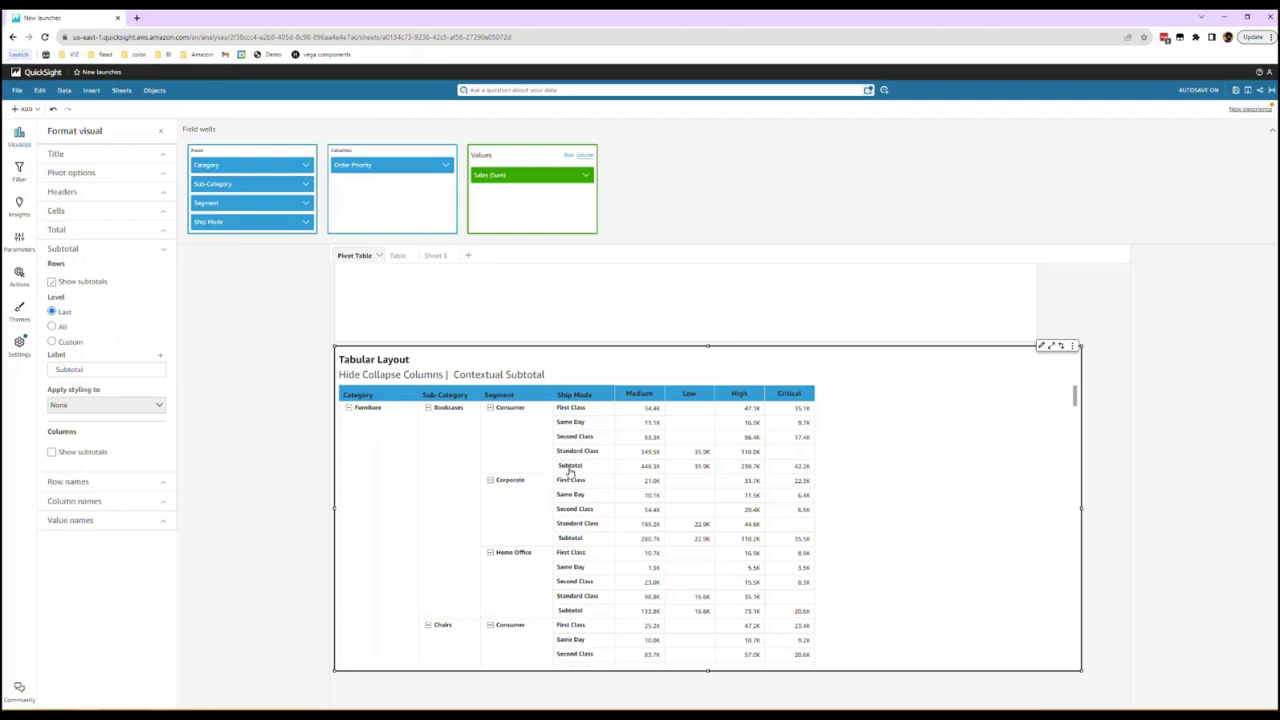
click(159, 407)
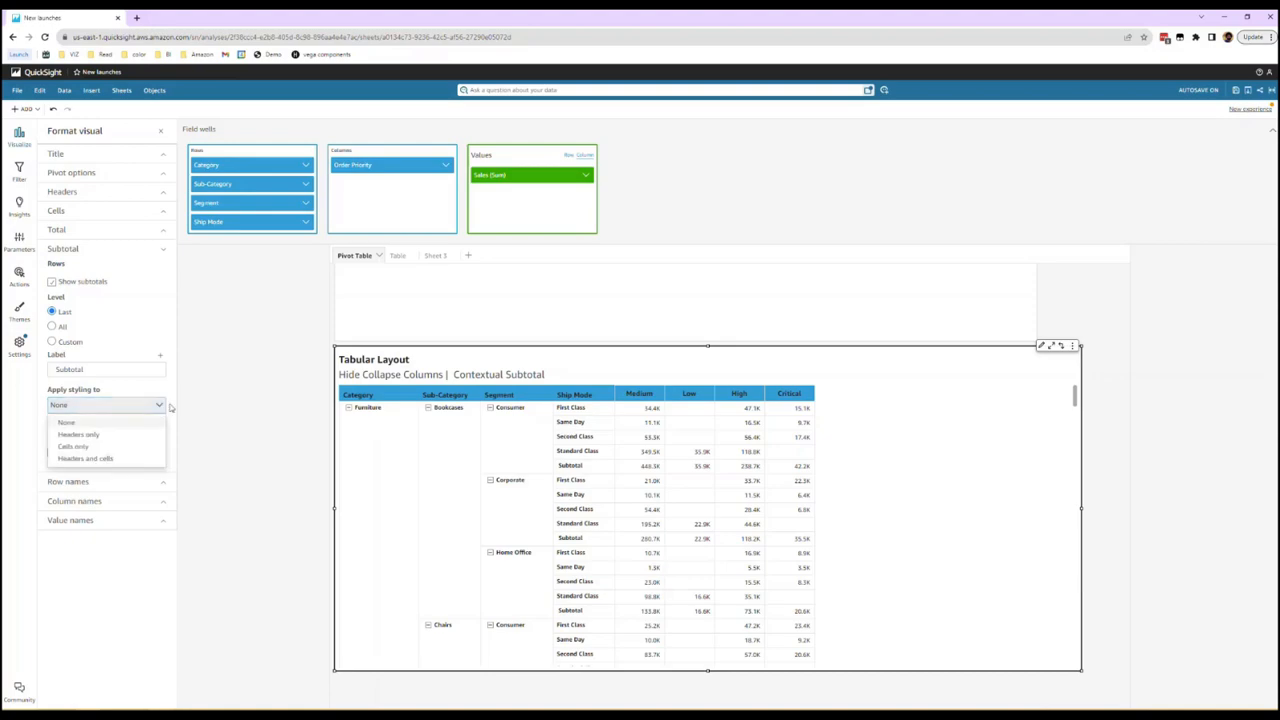
click(86, 431)
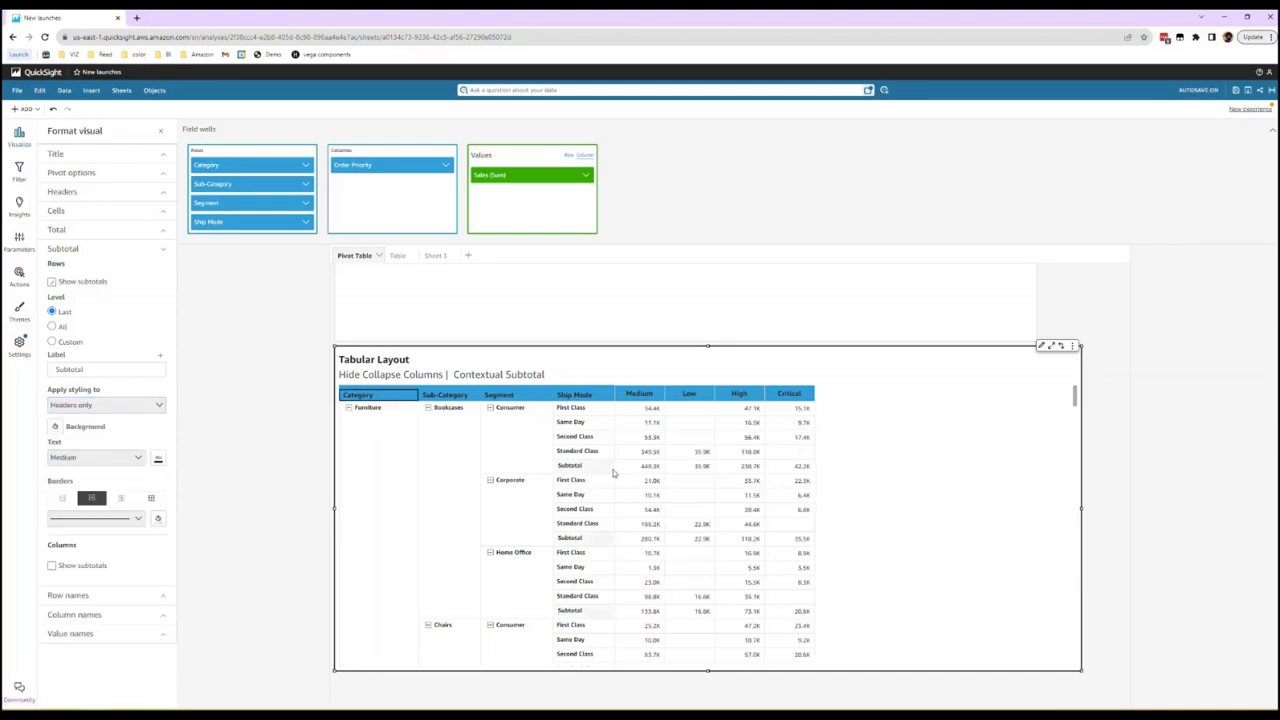
- Give the row subtotal headers a blue border color and a light grey background
click(157, 518)
click(138, 511)
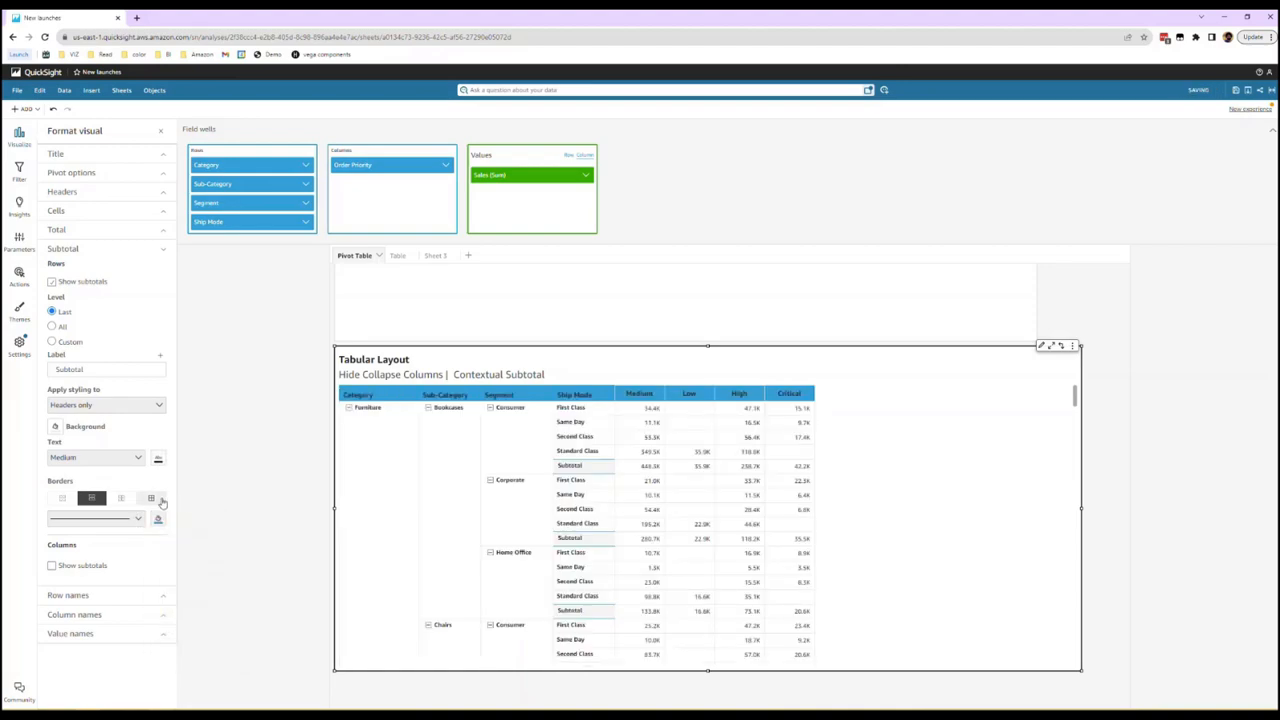
click(55, 428)
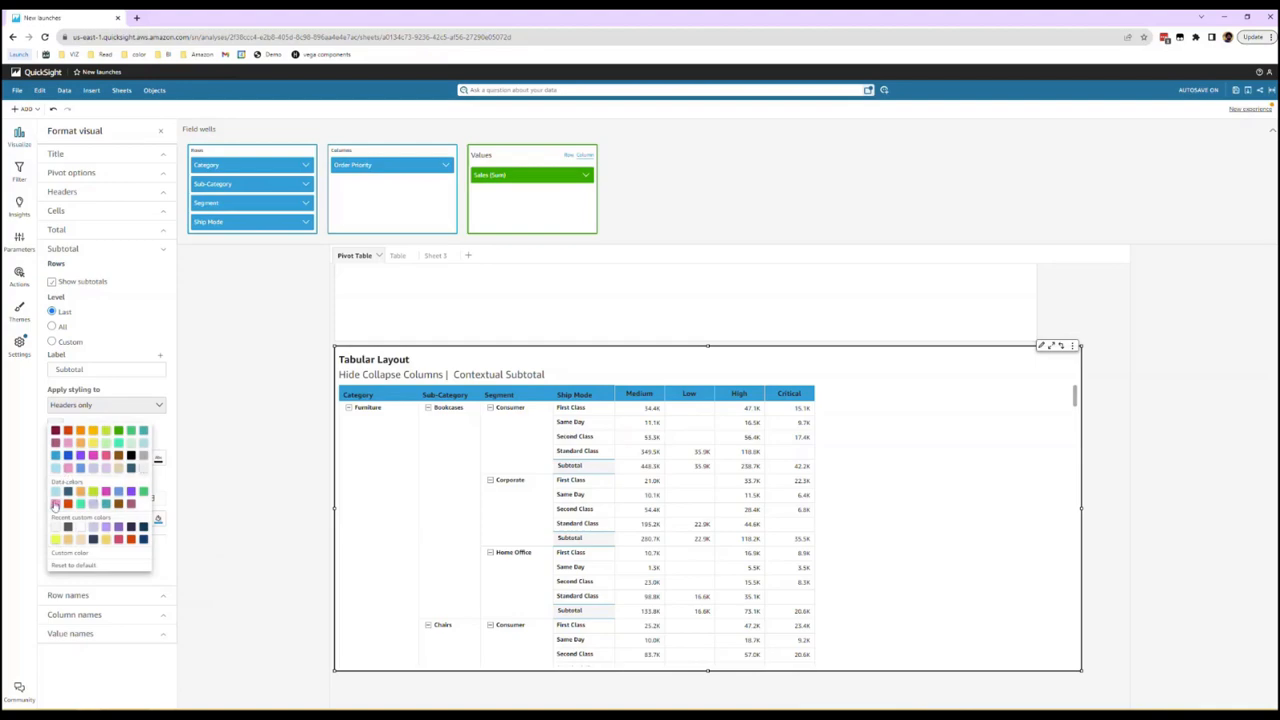
click(143, 468)
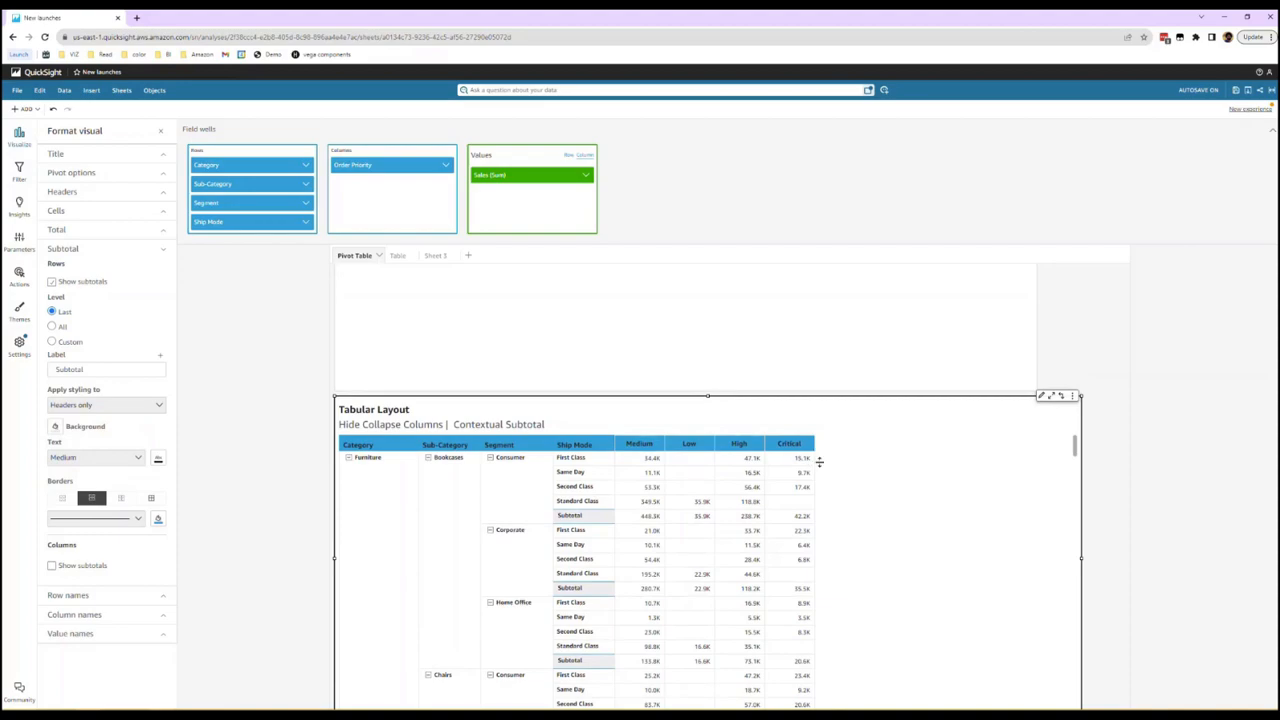
- Add the group name parameter to the row subtotal label and widen the Ship Mode column to fit
scroll(1060, 444, down, 1)
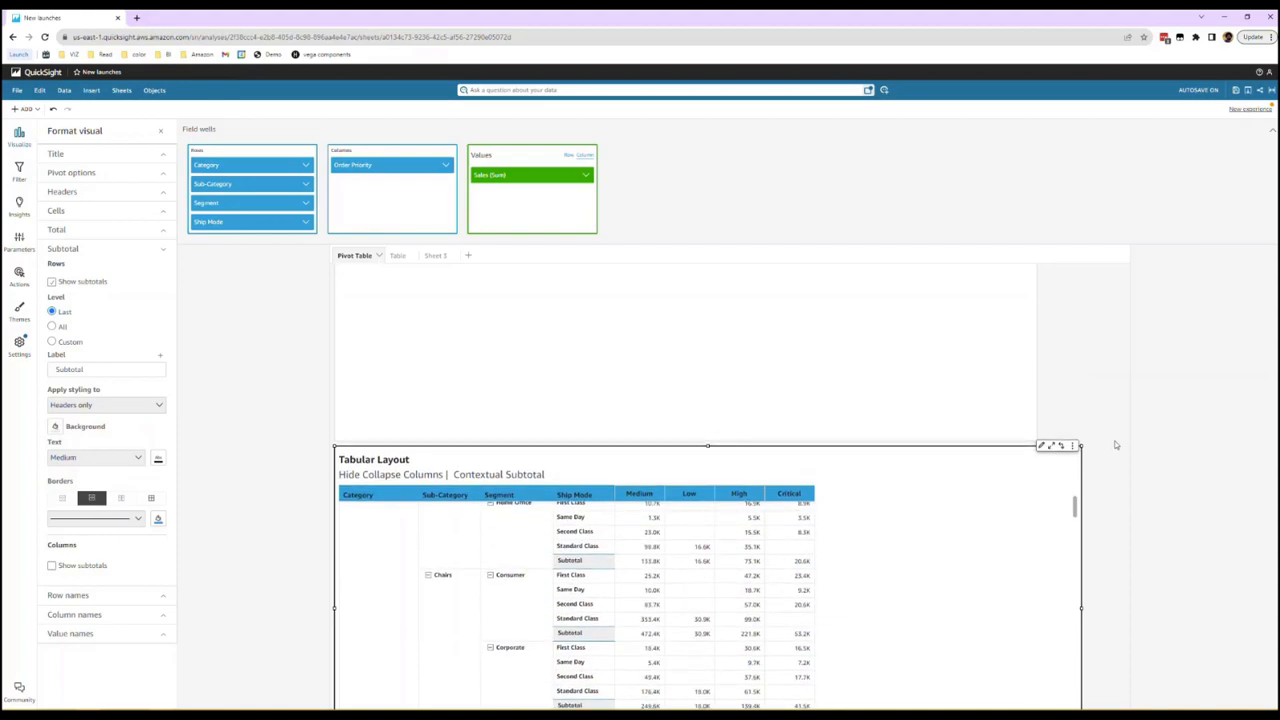
scroll(1116, 444, down, 1)
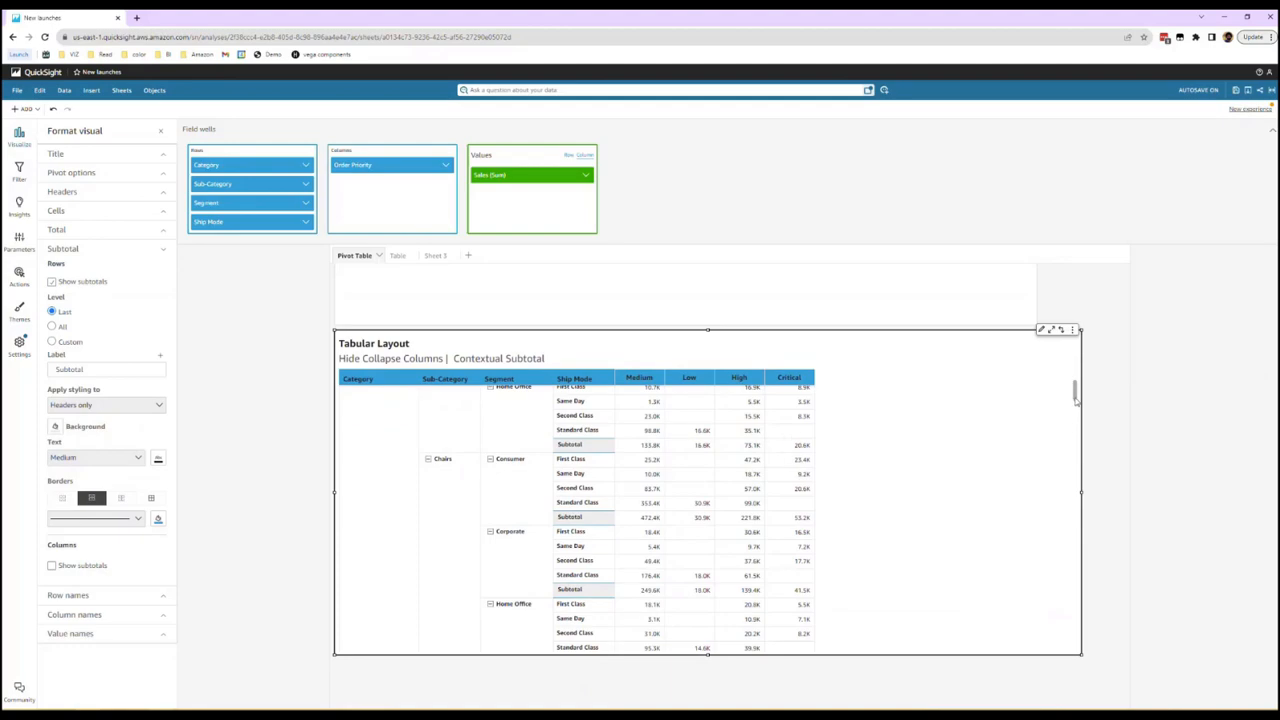
drag(1075, 397, 1075, 401)
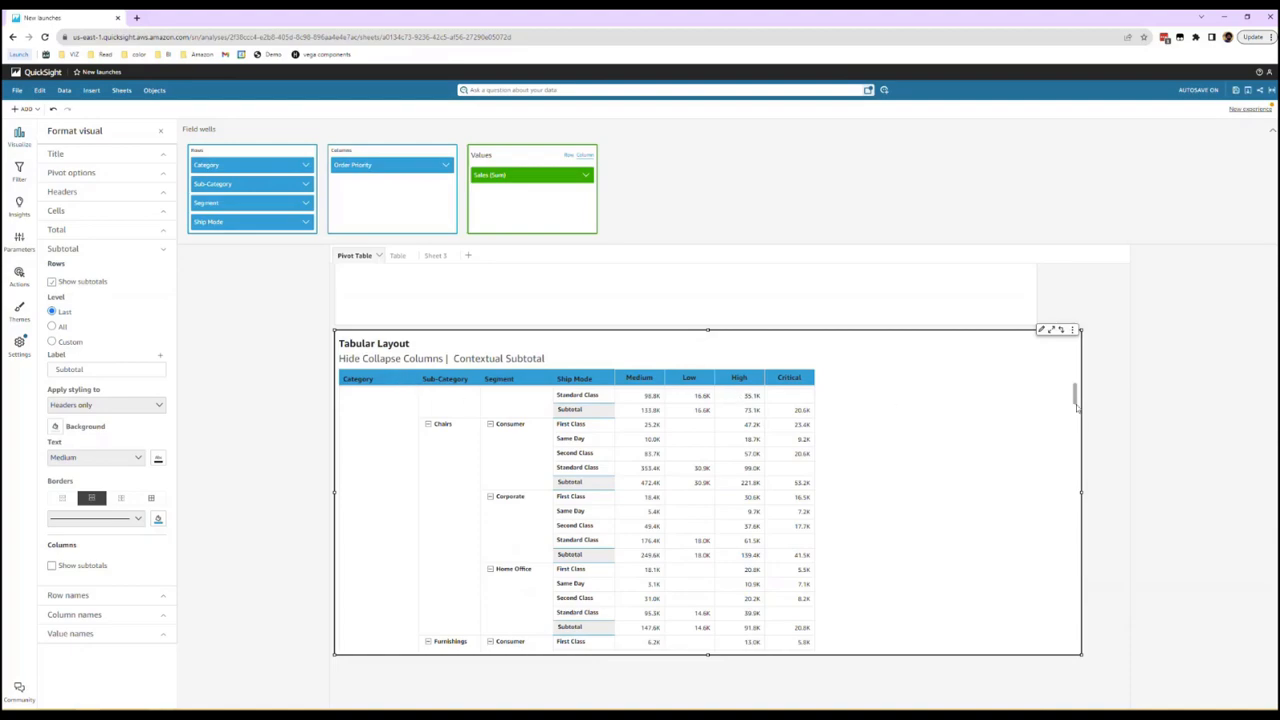
scroll(1075, 400, up, 1)
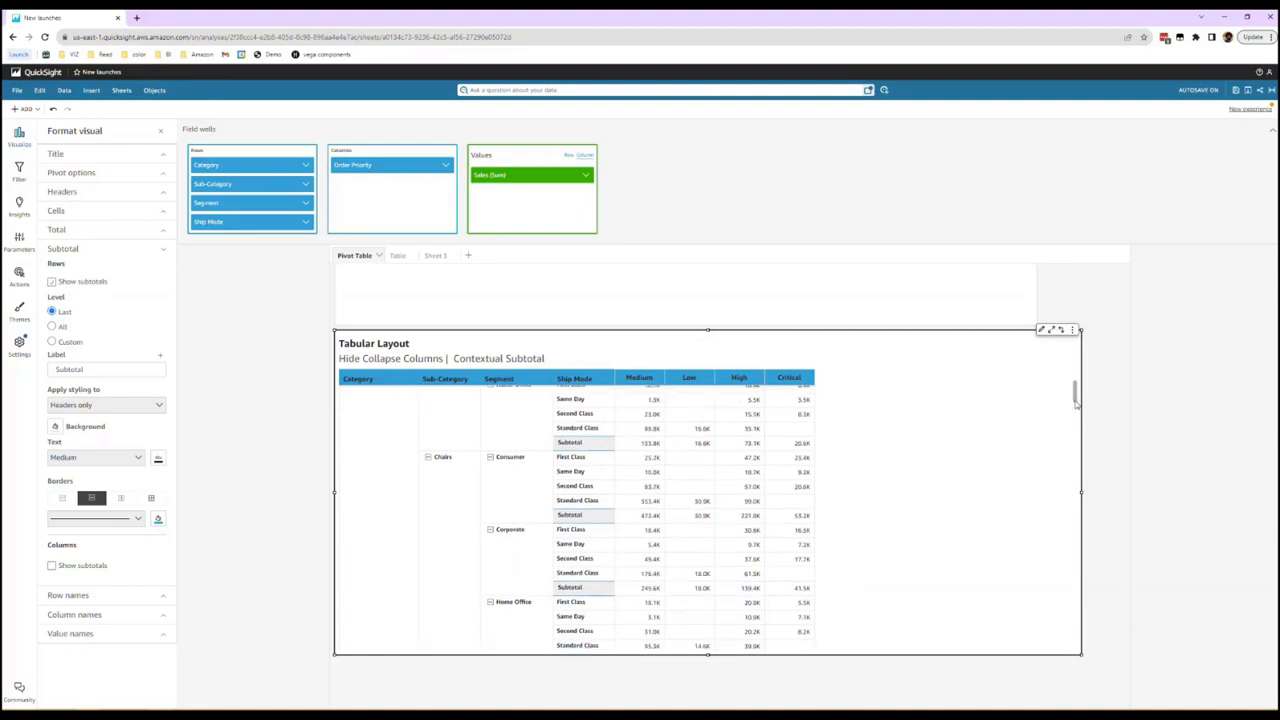
scroll(1075, 400, up, 1)
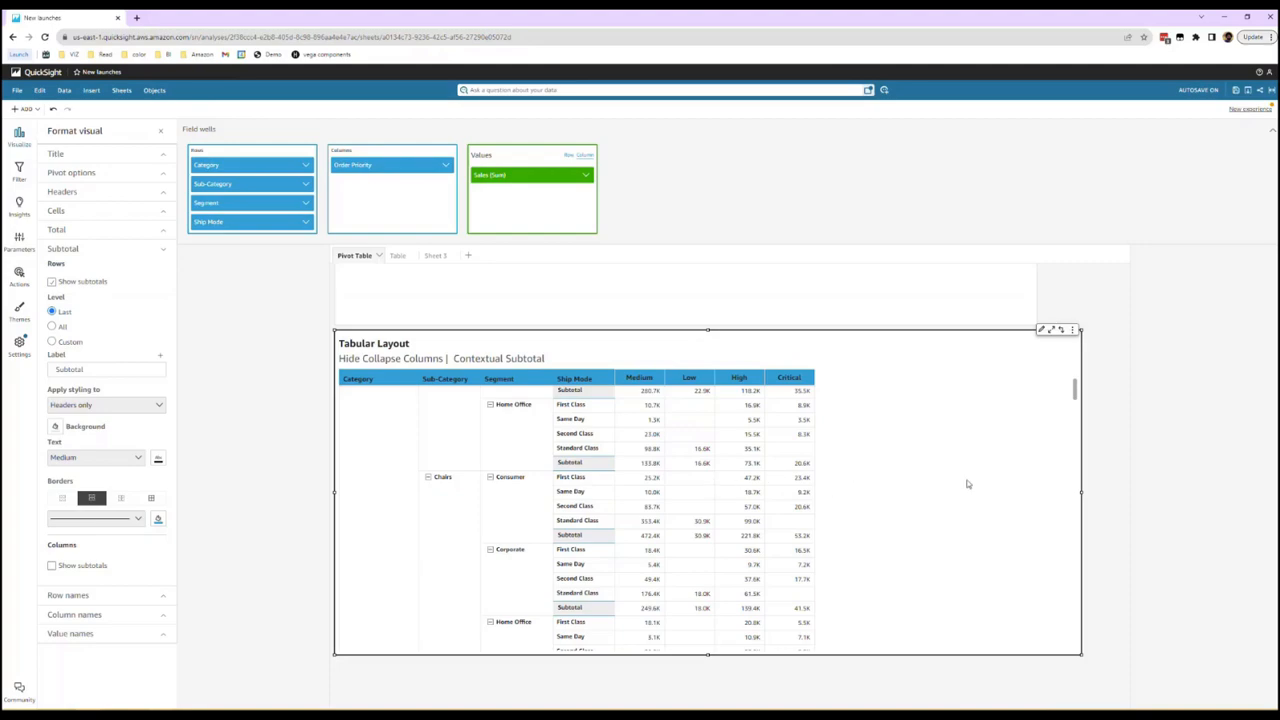
scroll(967, 484, down, 5)
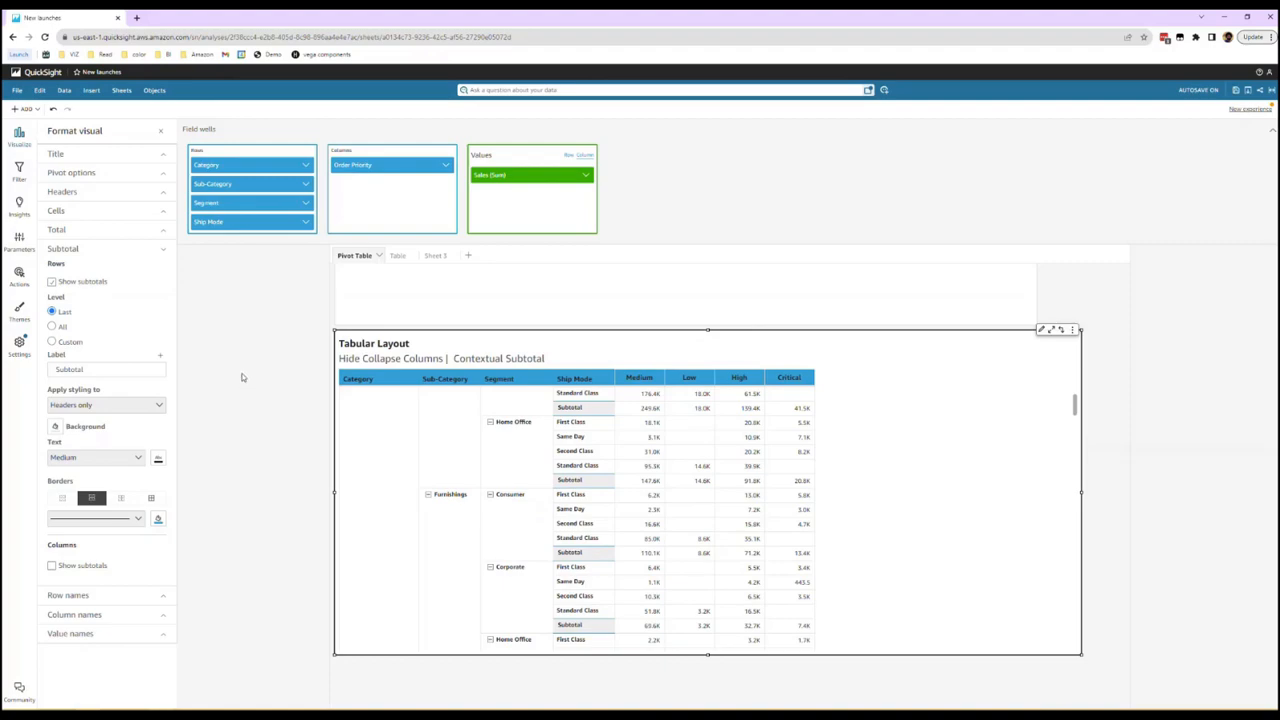
click(160, 360)
drag(614, 378, 648, 378)
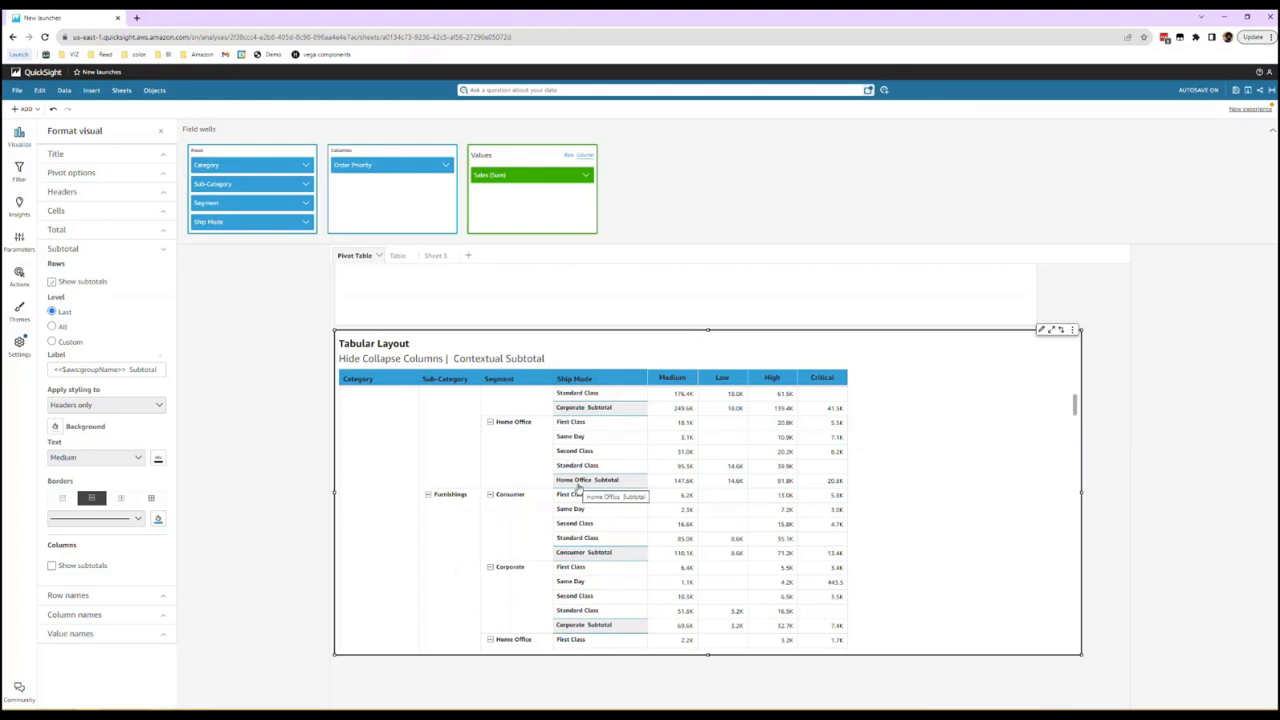
- Review the contextual subtotals down the Tabular Layout pivot table and set the row subtotal level to All
scroll(584, 485, down, 1)
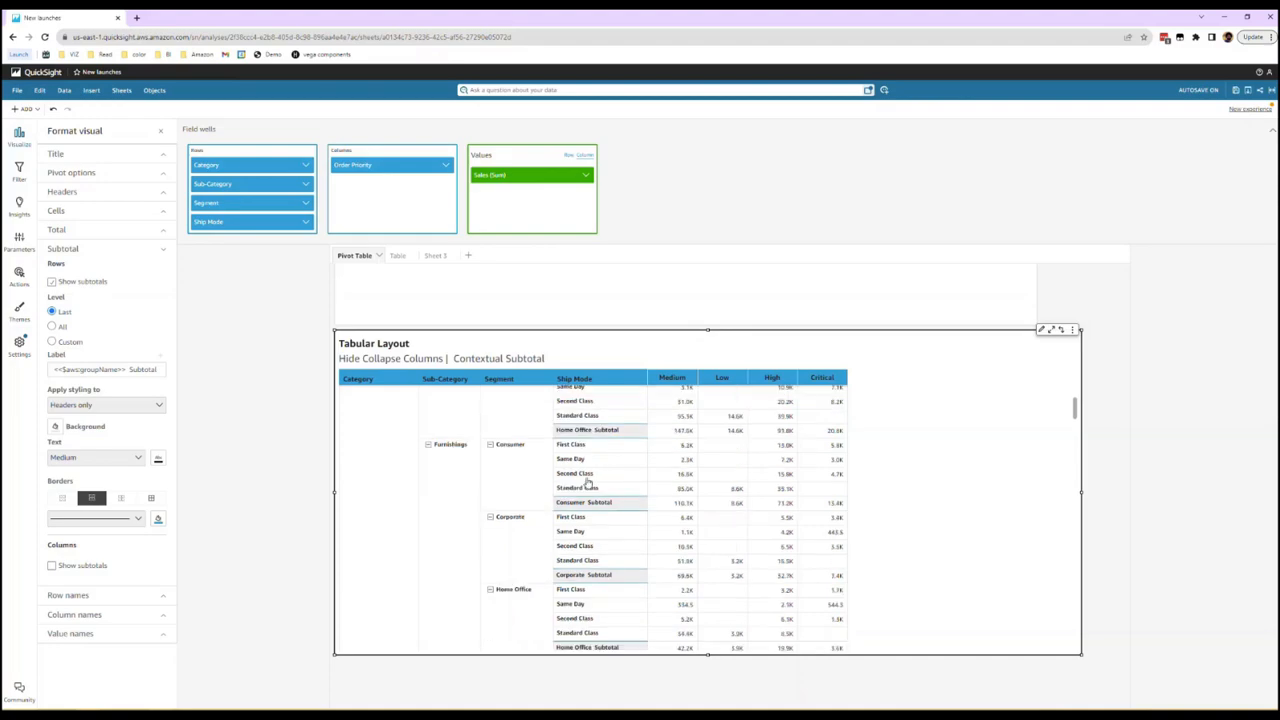
scroll(588, 483, down, 2)
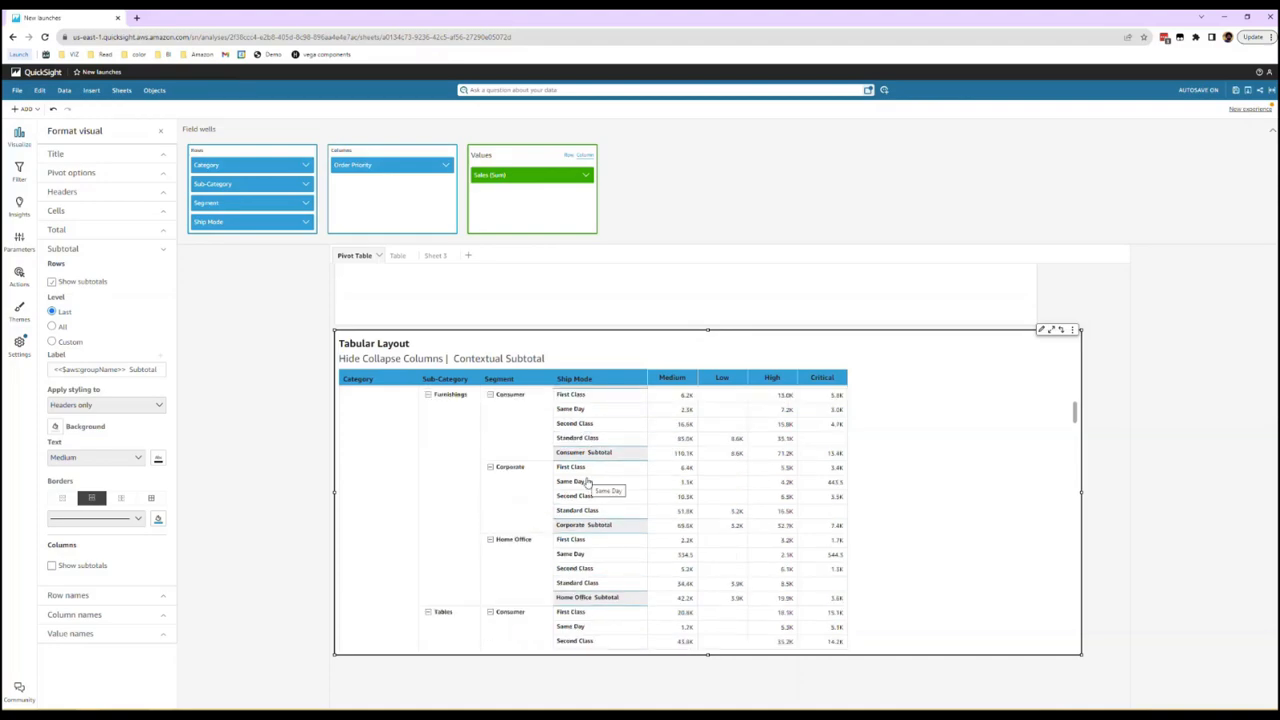
scroll(588, 483, down, 2)
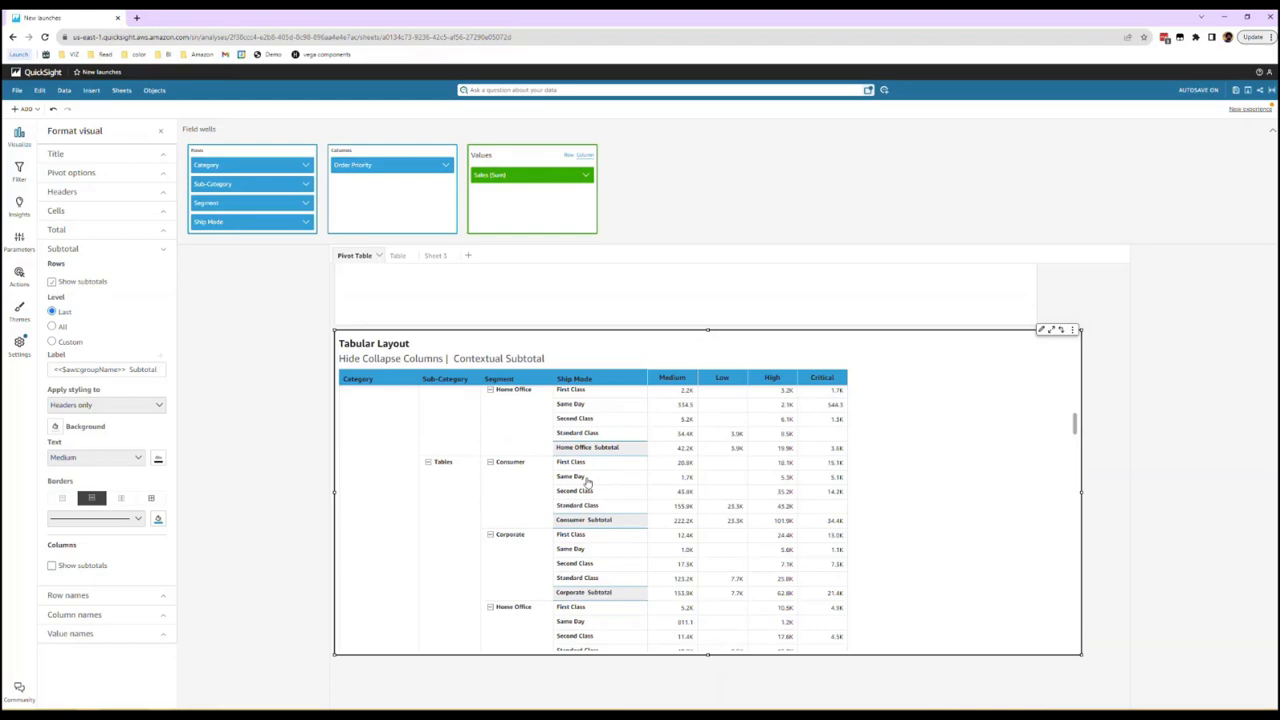
scroll(588, 483, down, 1)
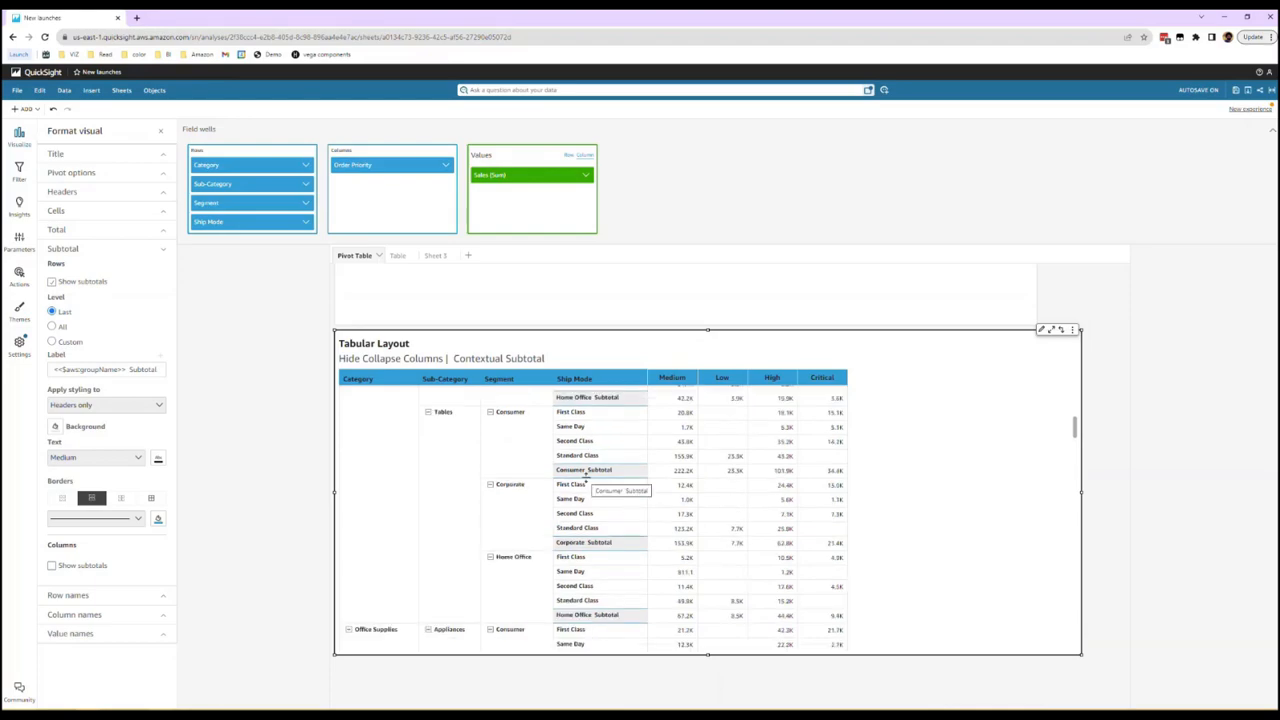
scroll(586, 482, down, 5)
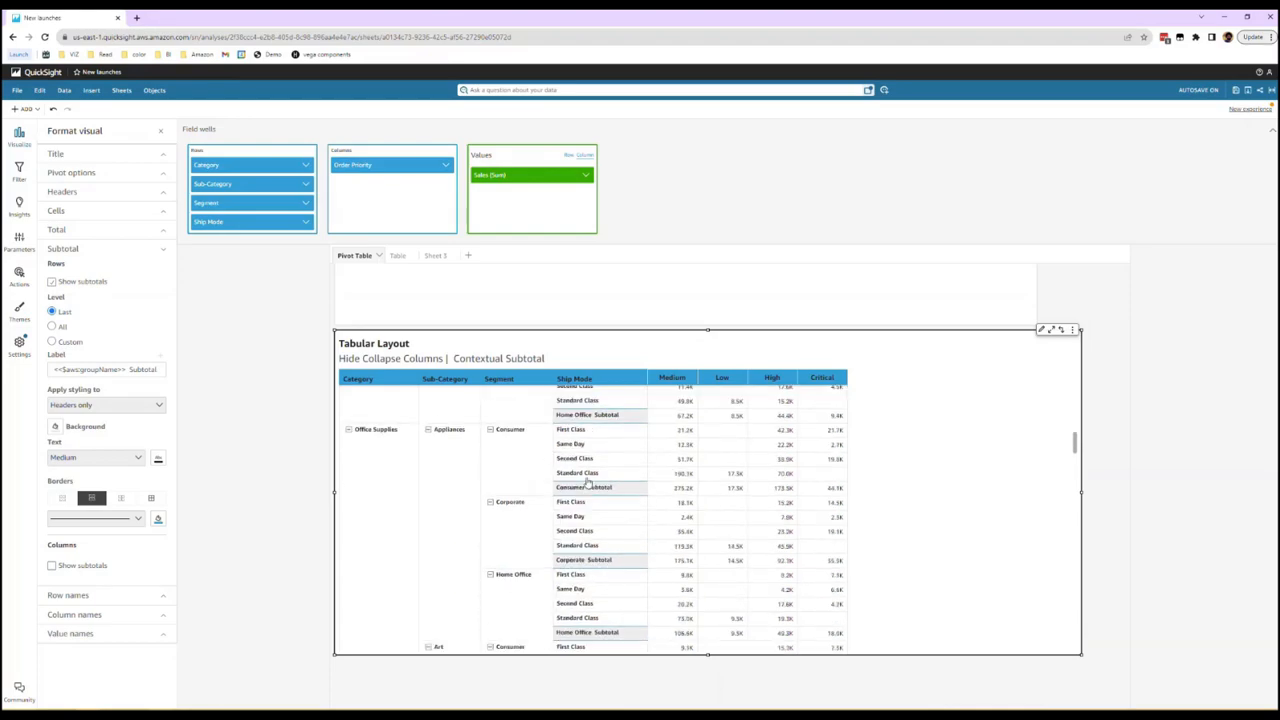
scroll(588, 483, down, 1)
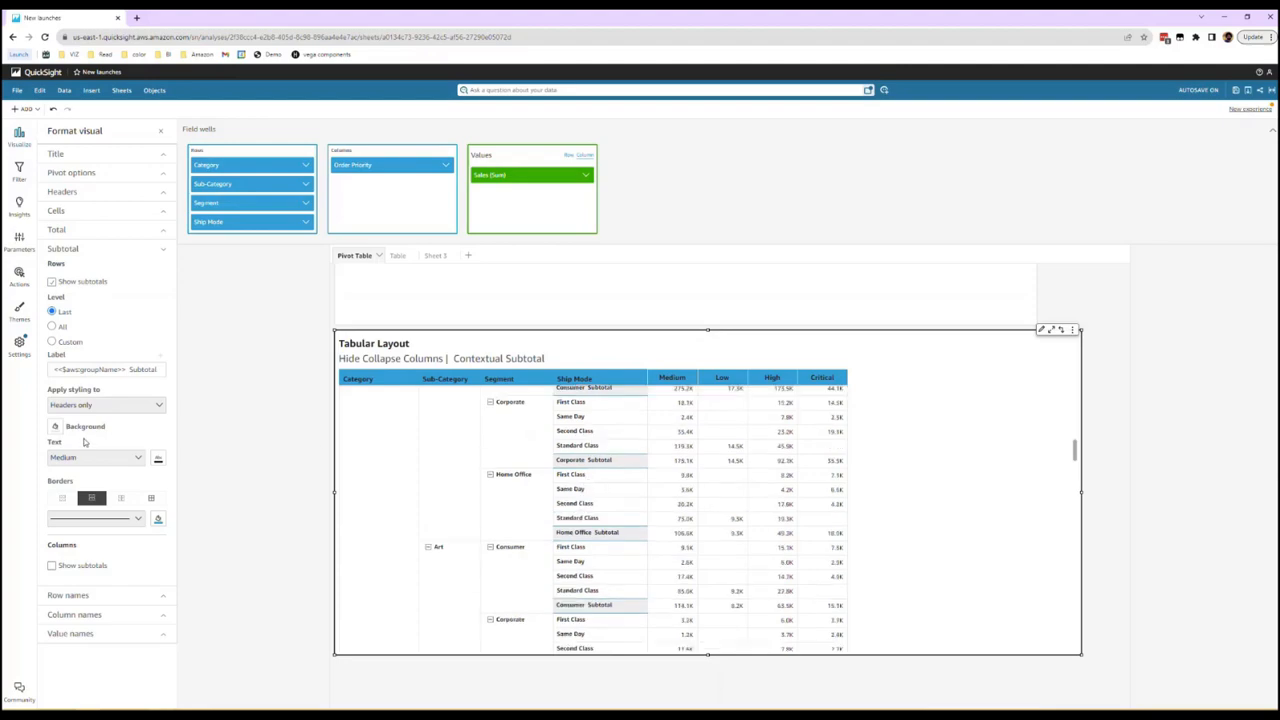
click(52, 327)
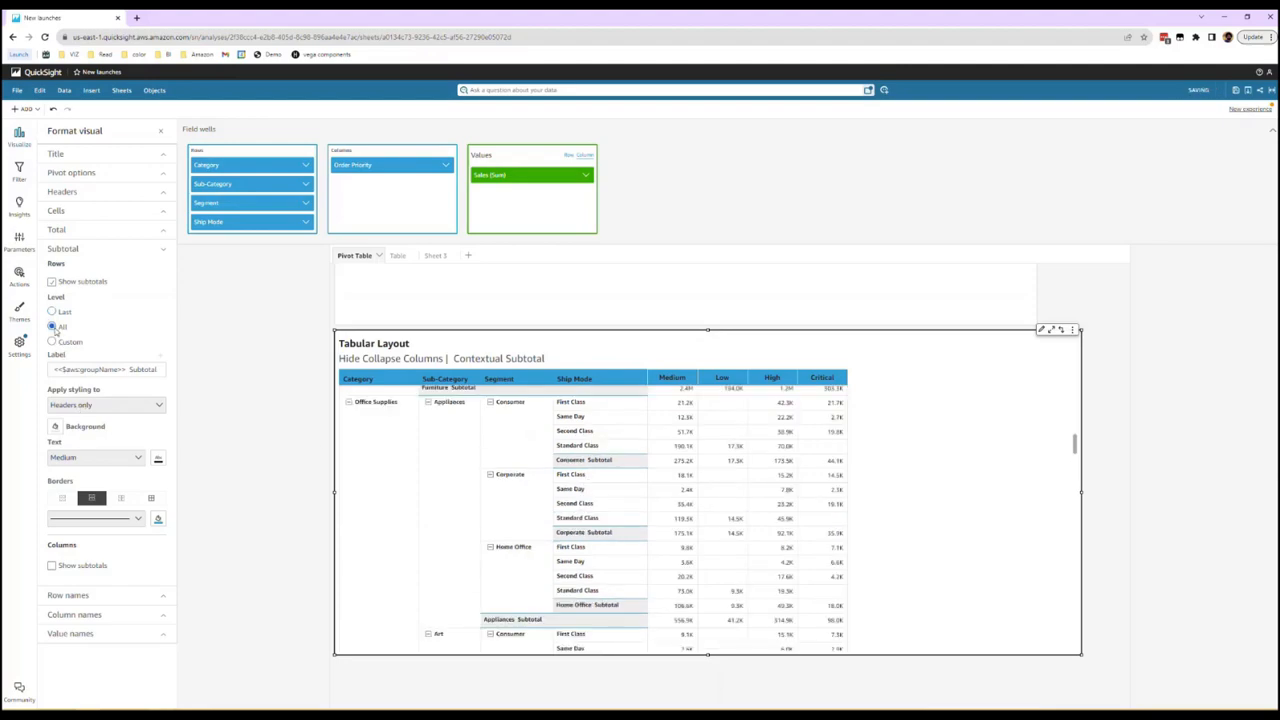
scroll(616, 536, up, 4)
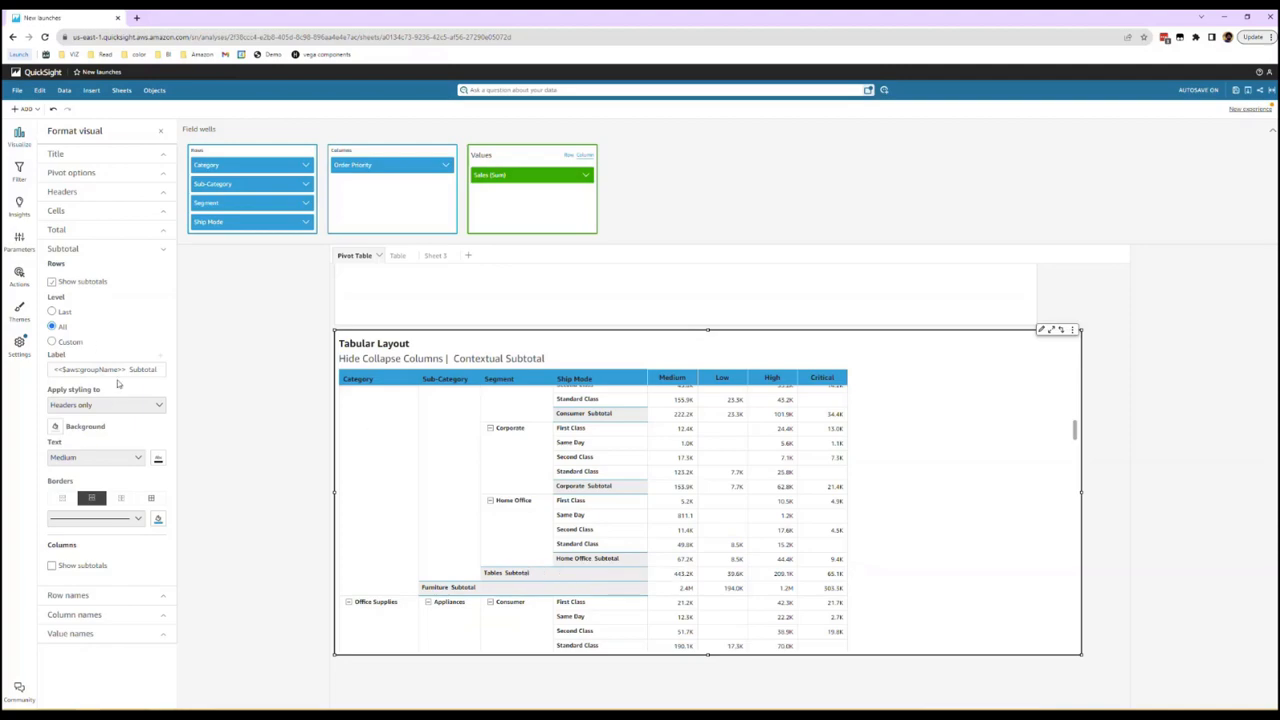
- Change the row subtotal label to "Total of <<$aws:groupName>>"
drag(127, 369, 52, 369)
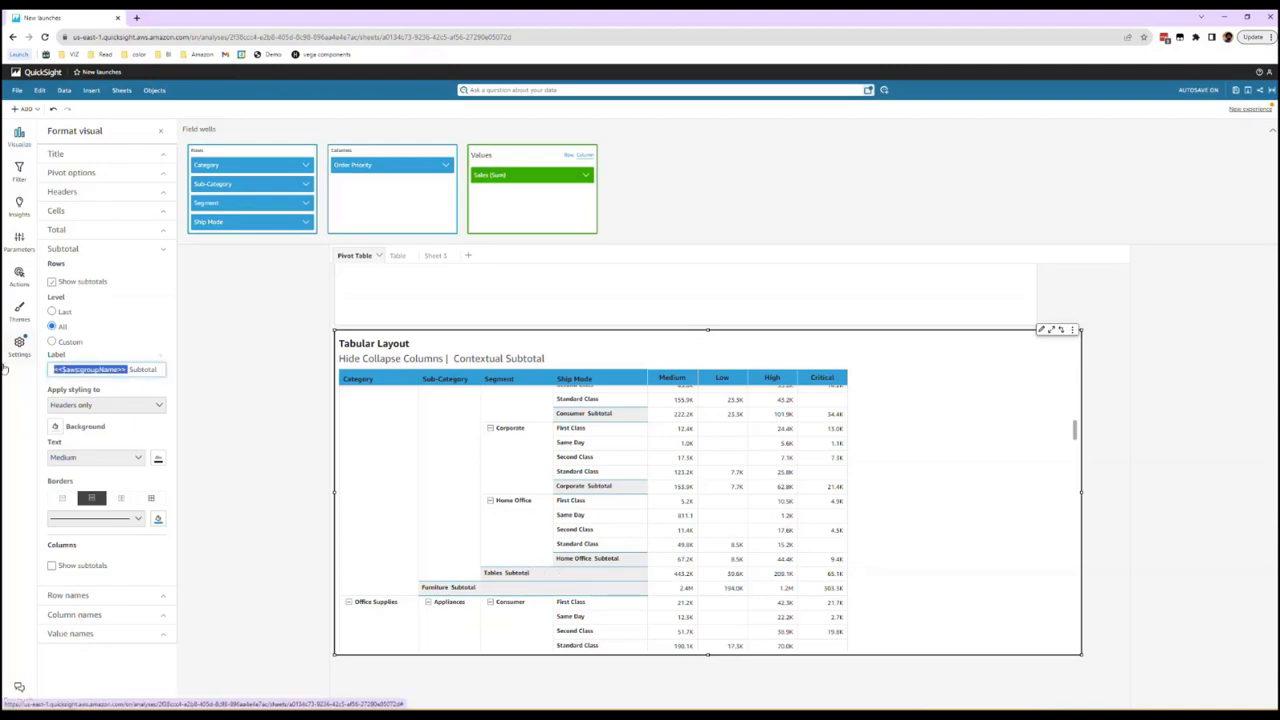
drag(129, 369, 186, 375)
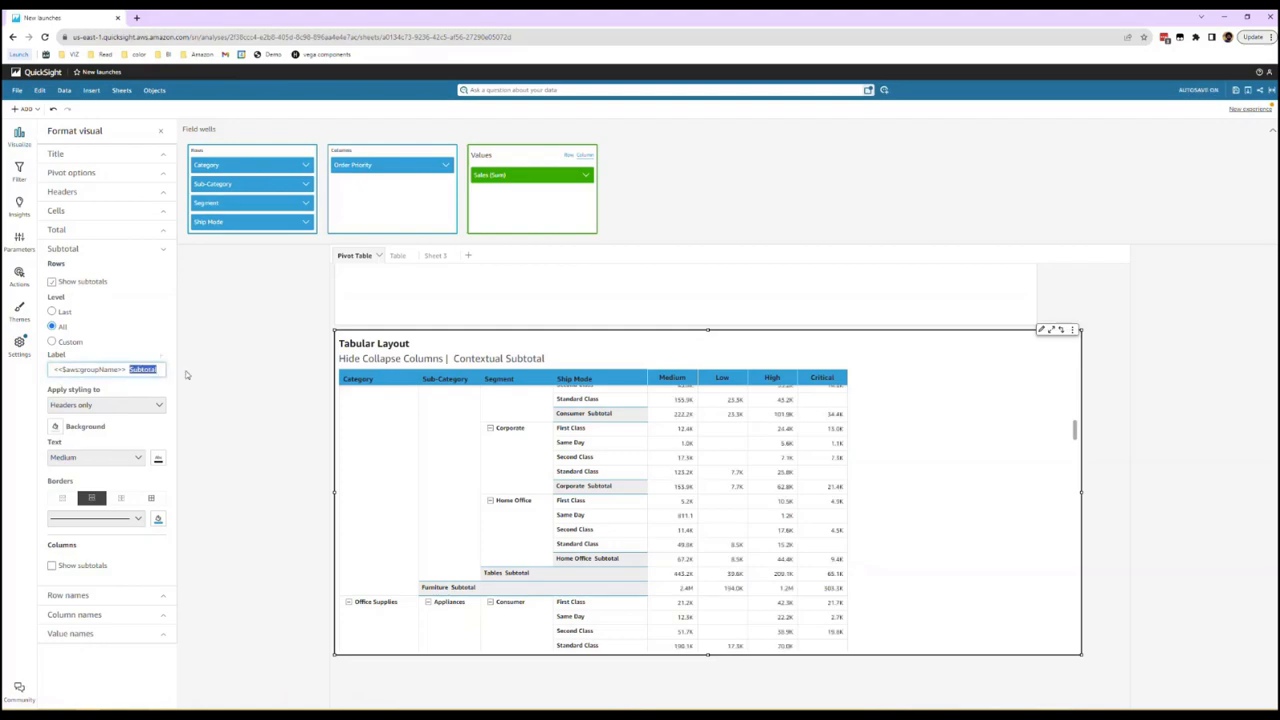
key(BackSpace)
key(Home)
text(Total of)
click(152, 339)
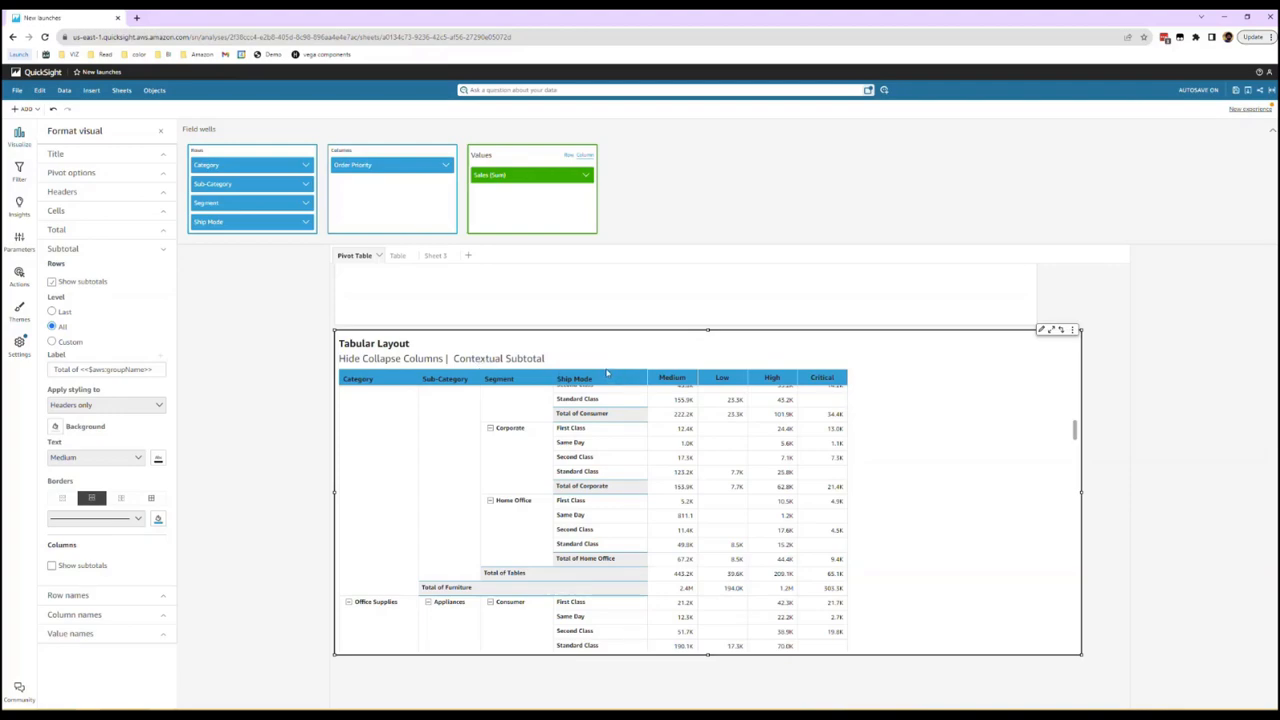
- Switch to the Table sheet and enlarge the Data Bar table so that it is wider and taller
click(399, 256)
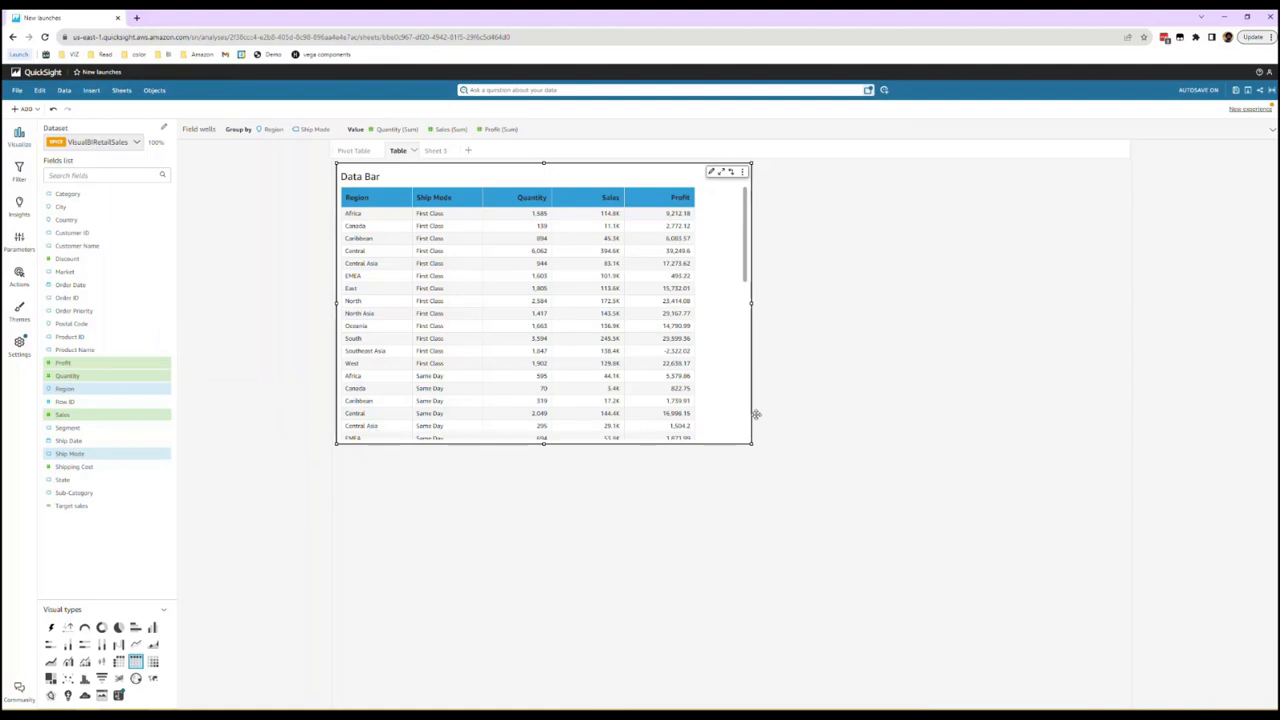
drag(752, 446, 816, 575)
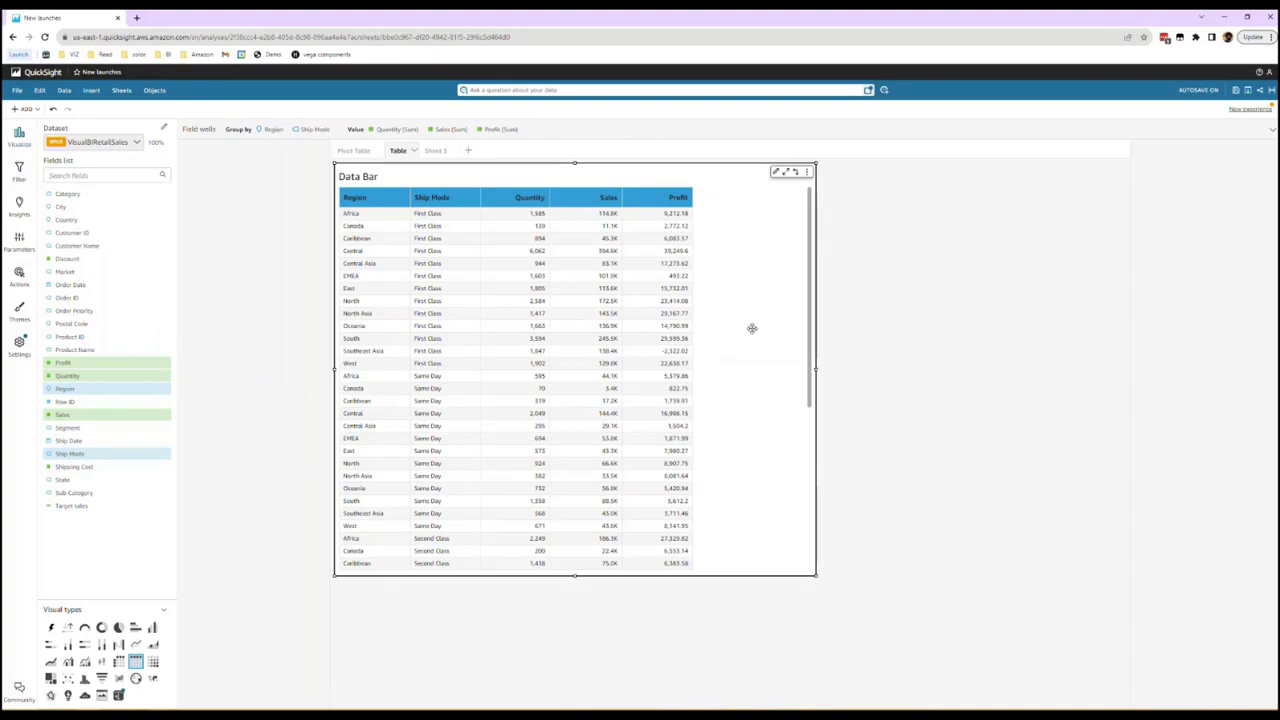
- Add data bars for the Sales (Sum) field to the Data Bar table
click(775, 174)
click(775, 174)
click(775, 174)
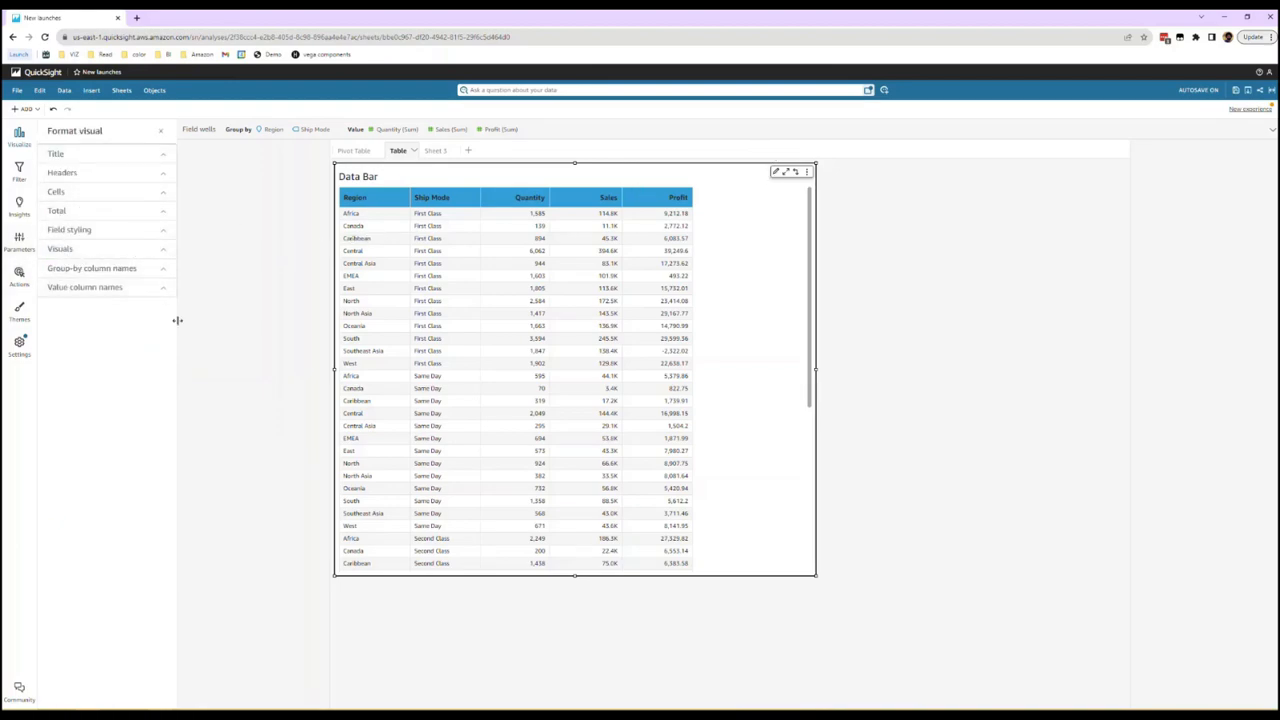
click(149, 252)
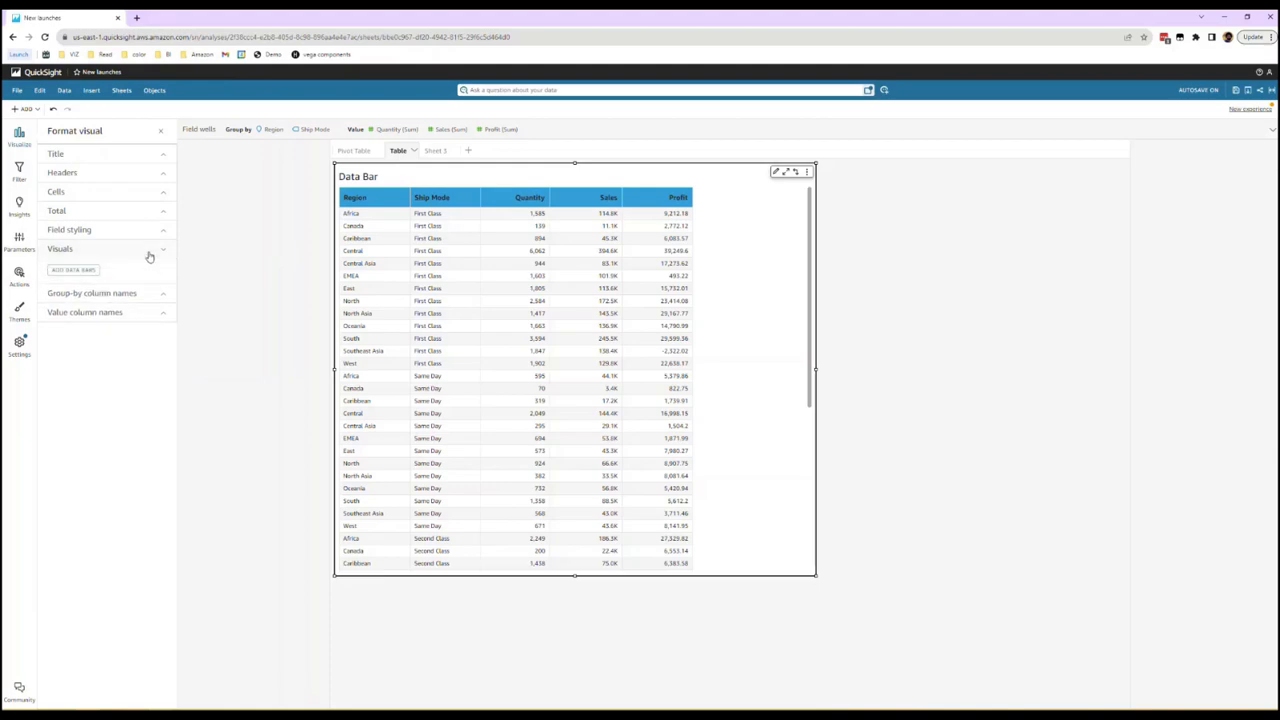
click(74, 270)
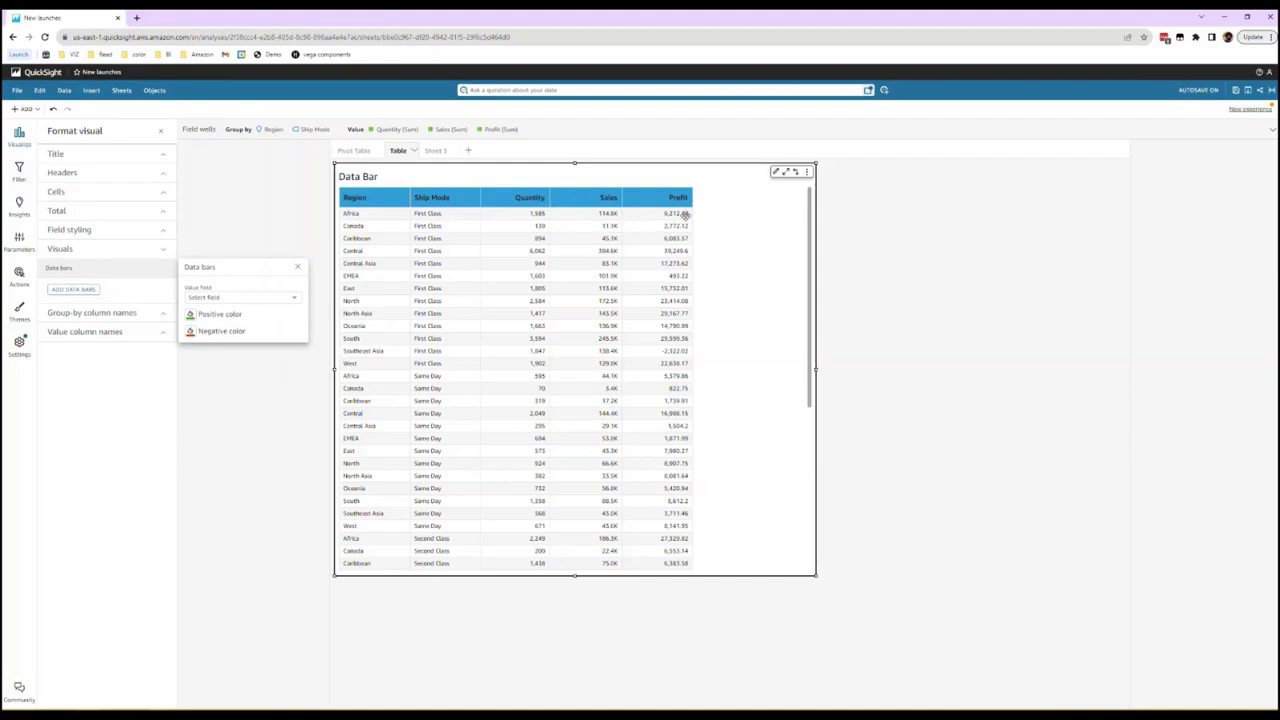
click(284, 299)
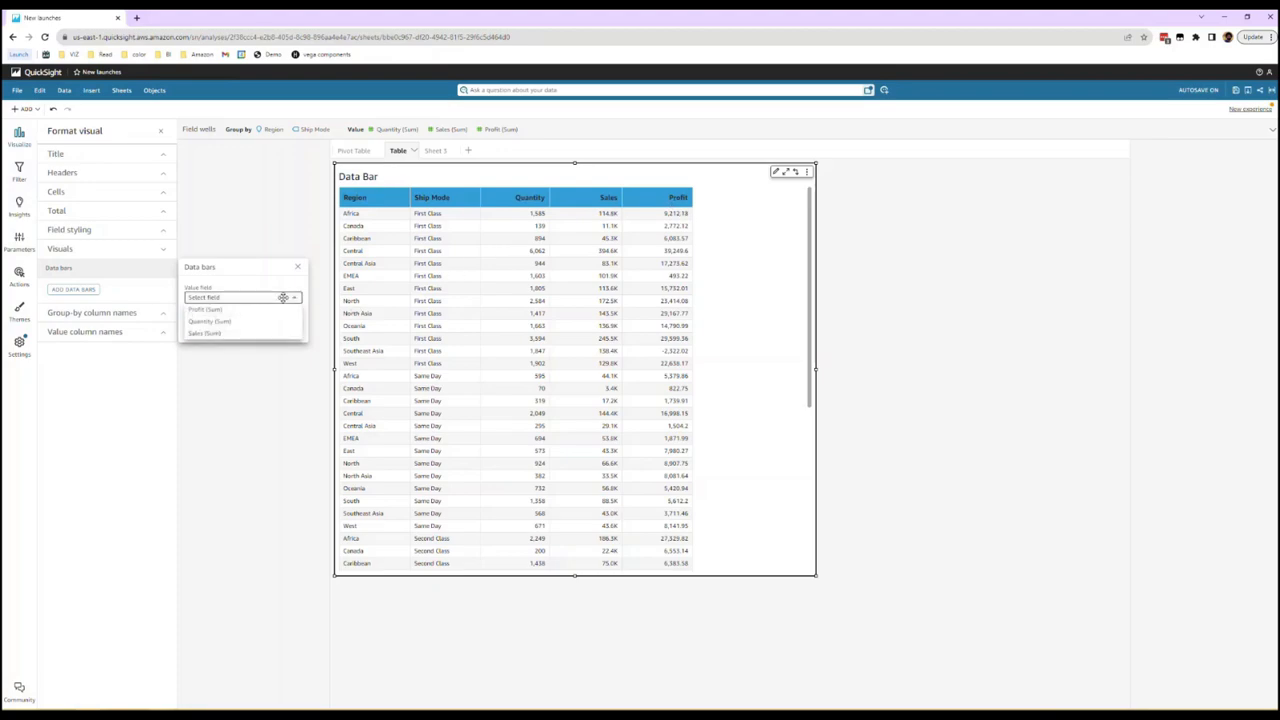
click(252, 333)
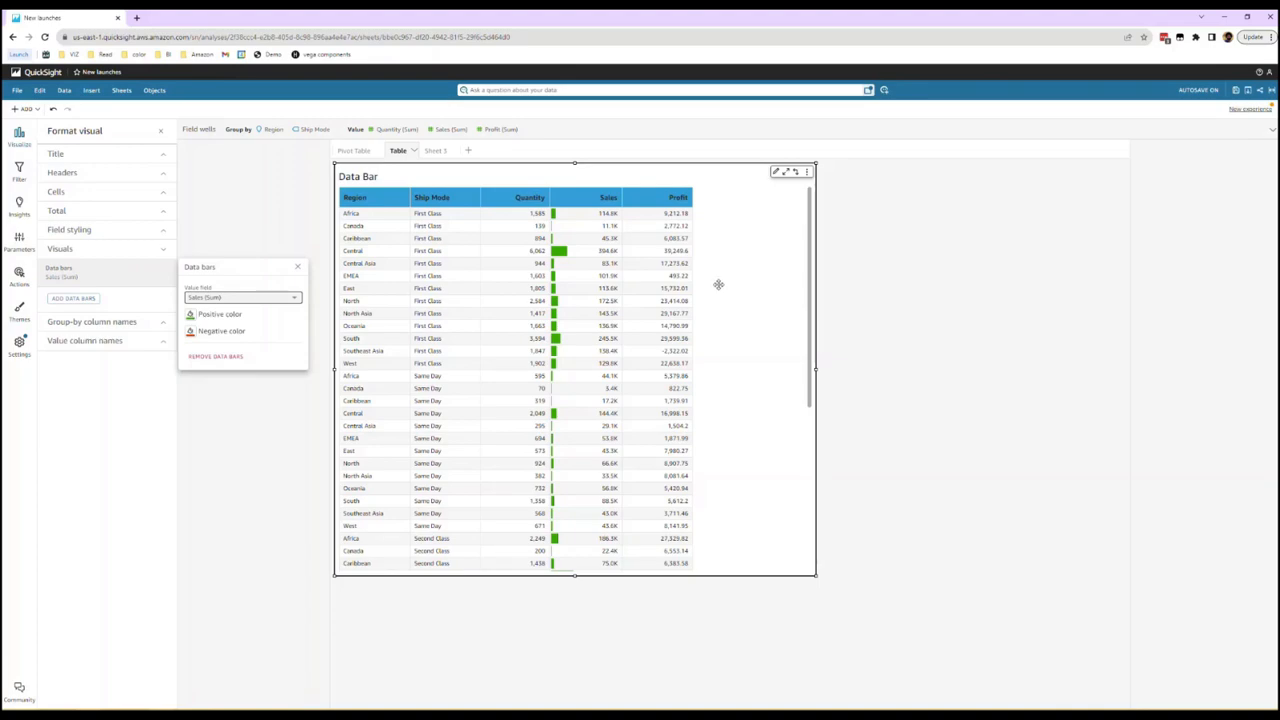
- Set the positive color of the Sales data bars to blue, choose their negative color, and review the bars down the table
click(192, 318)
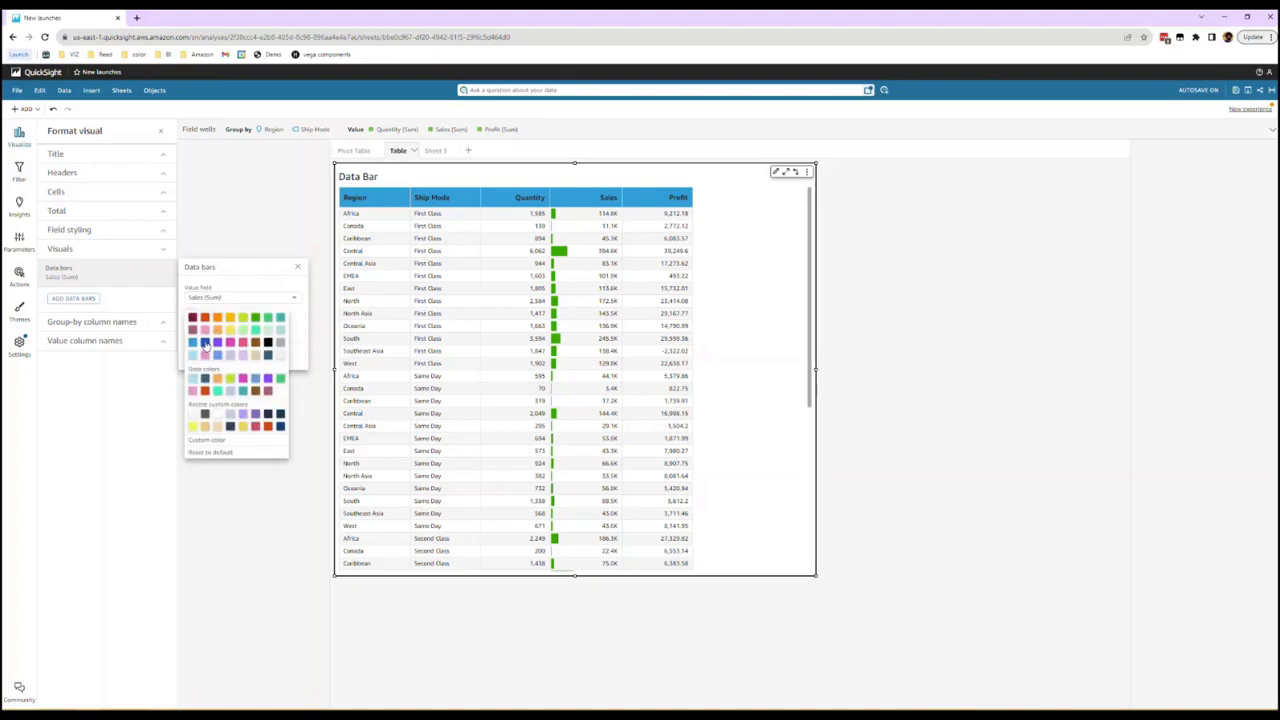
click(205, 342)
click(190, 331)
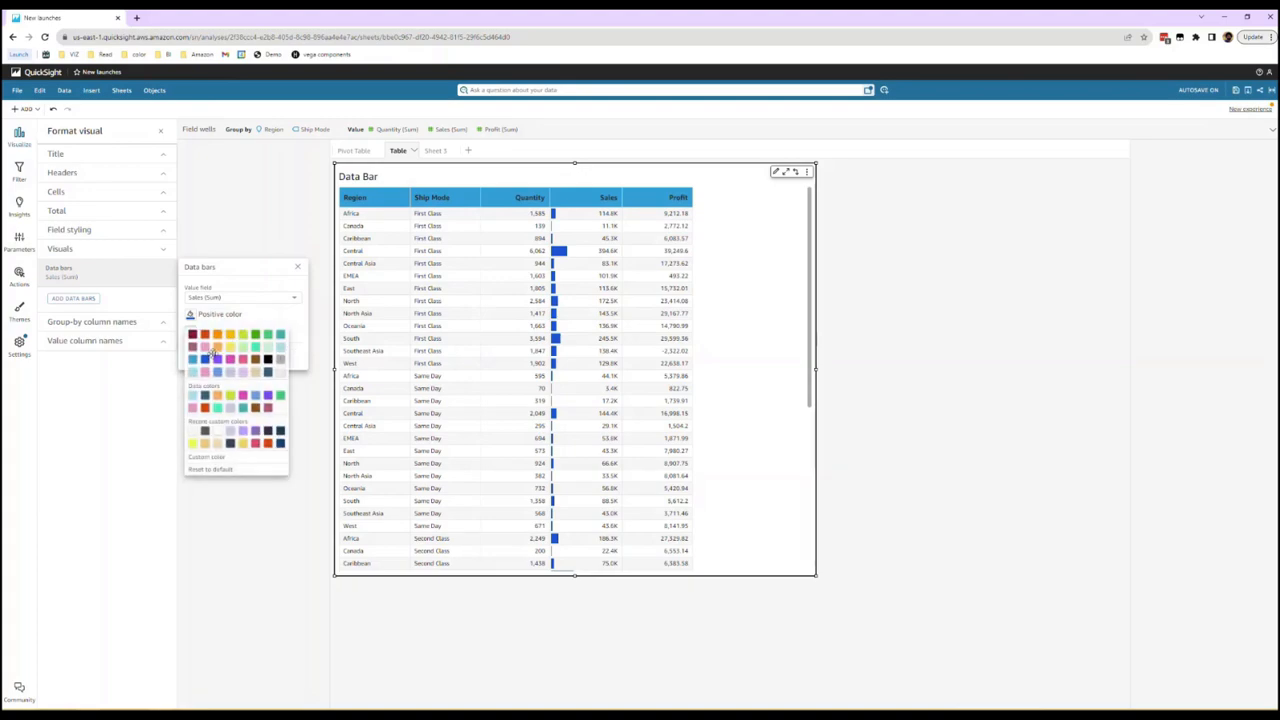
click(216, 340)
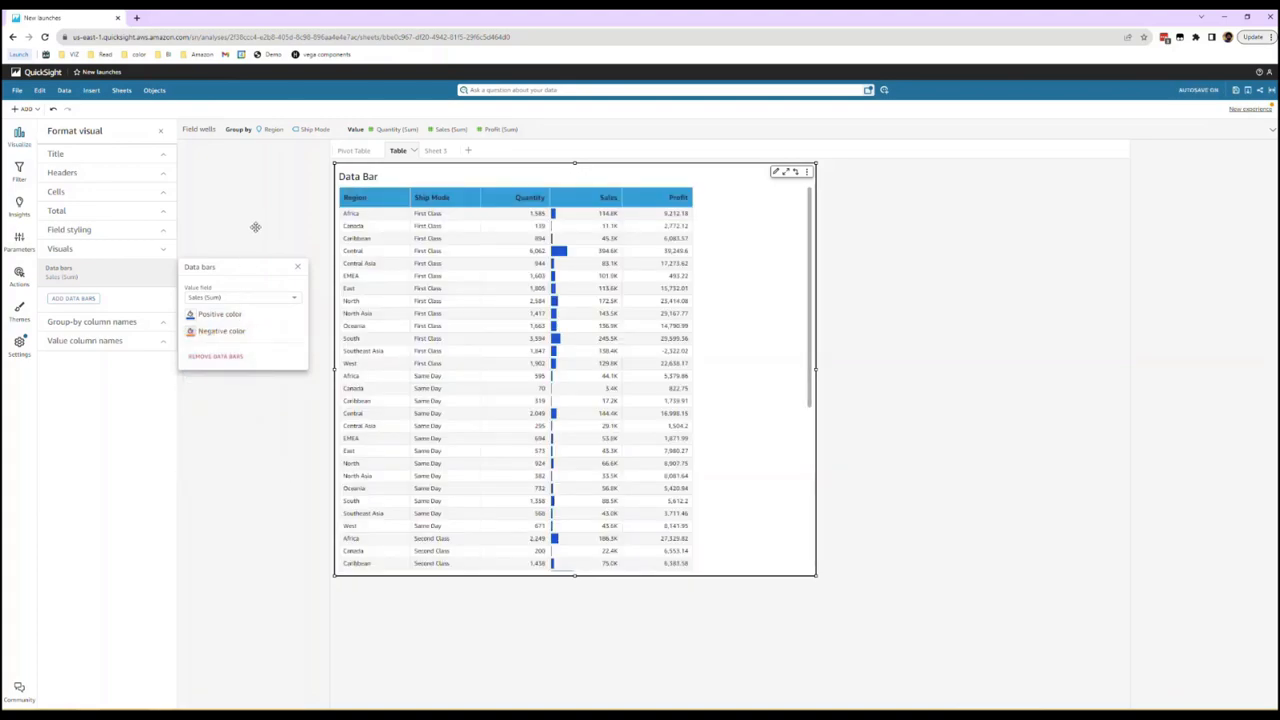
click(255, 227)
scroll(668, 354, down, 3)
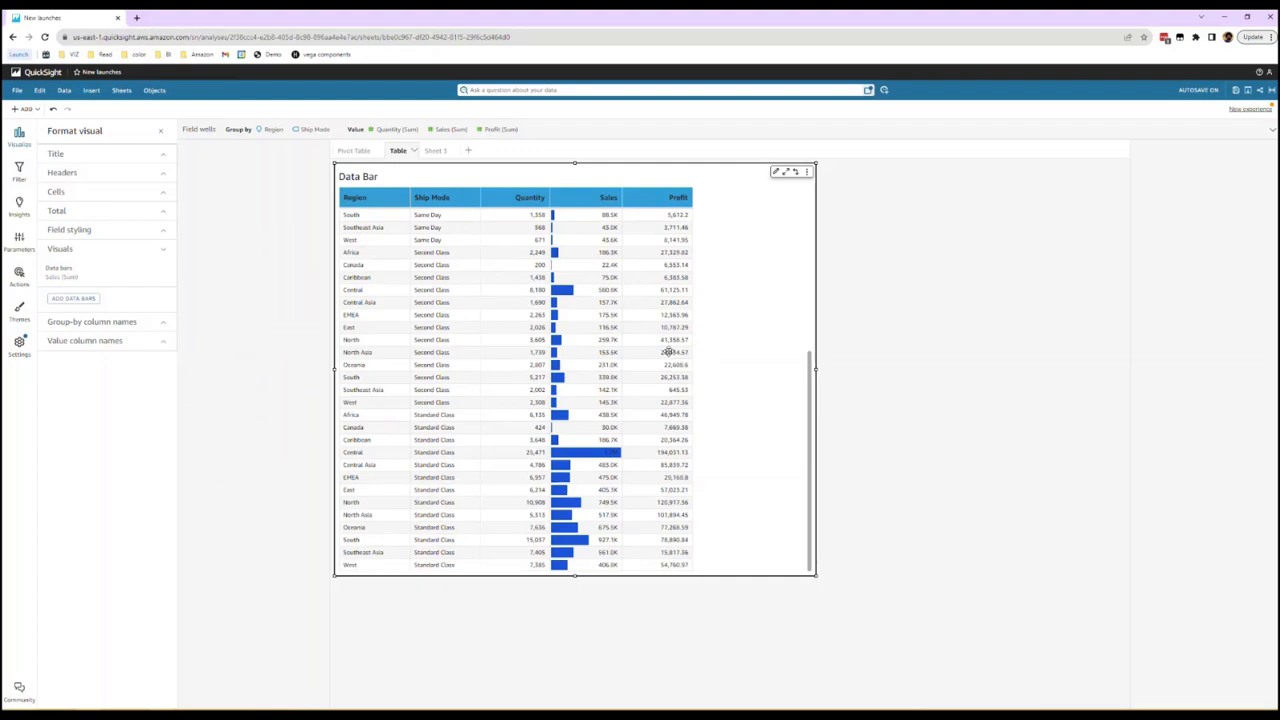
scroll(668, 352, up, 3)
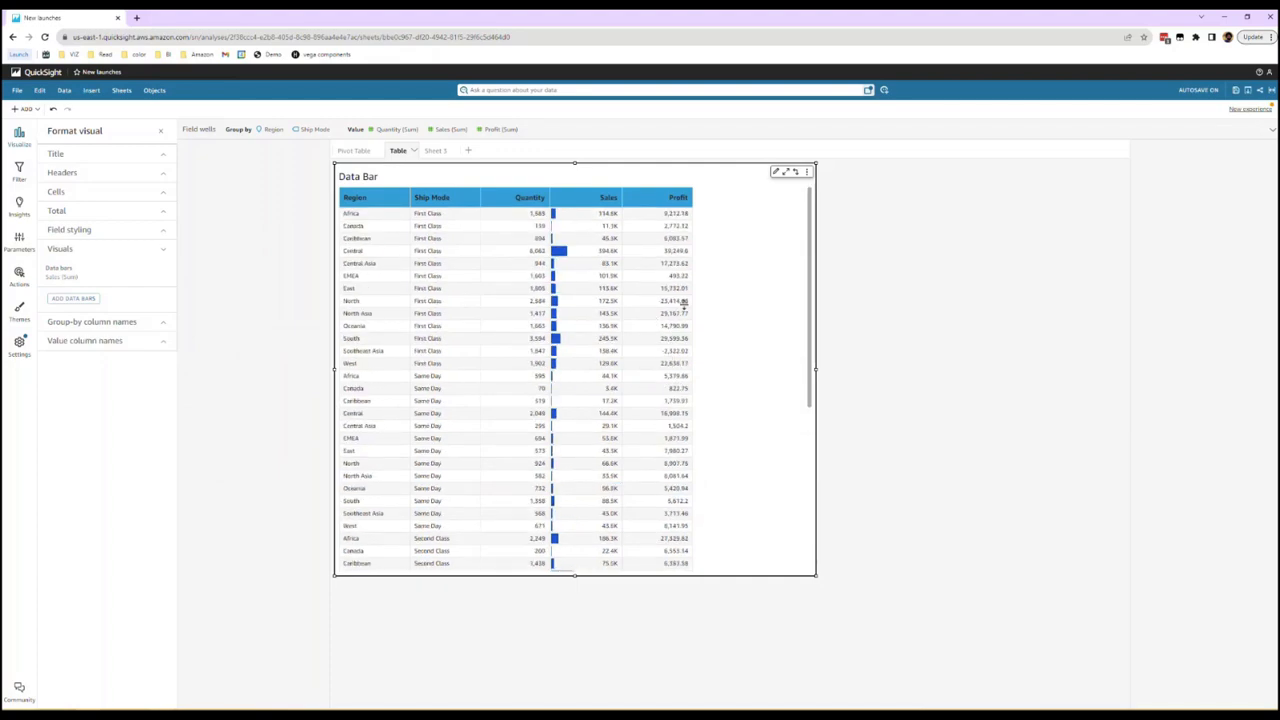